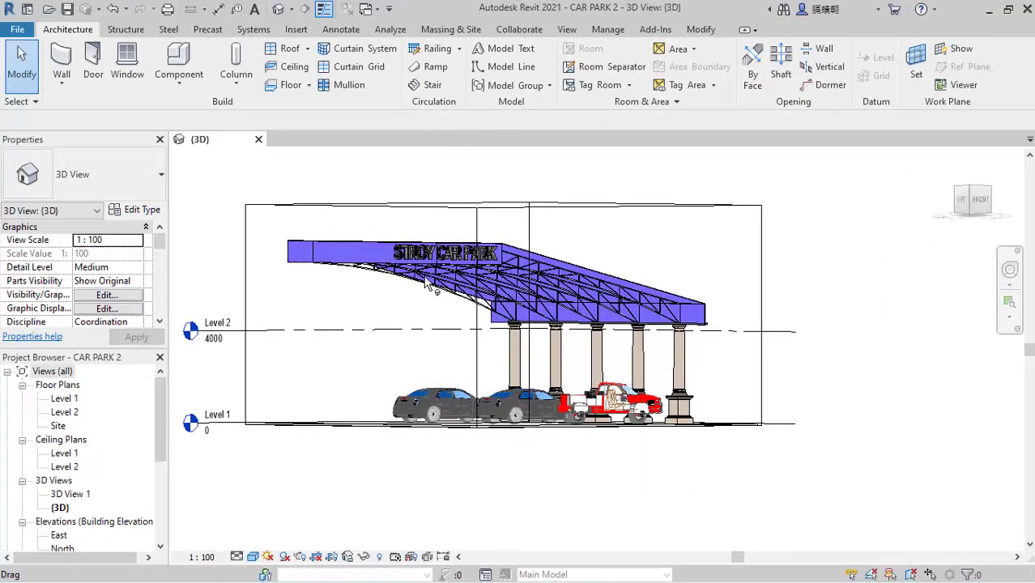
{"action": "middle_click_drag", "start_coordinate": [427, 280], "coordinate": [761, 409], "text": "shift"}
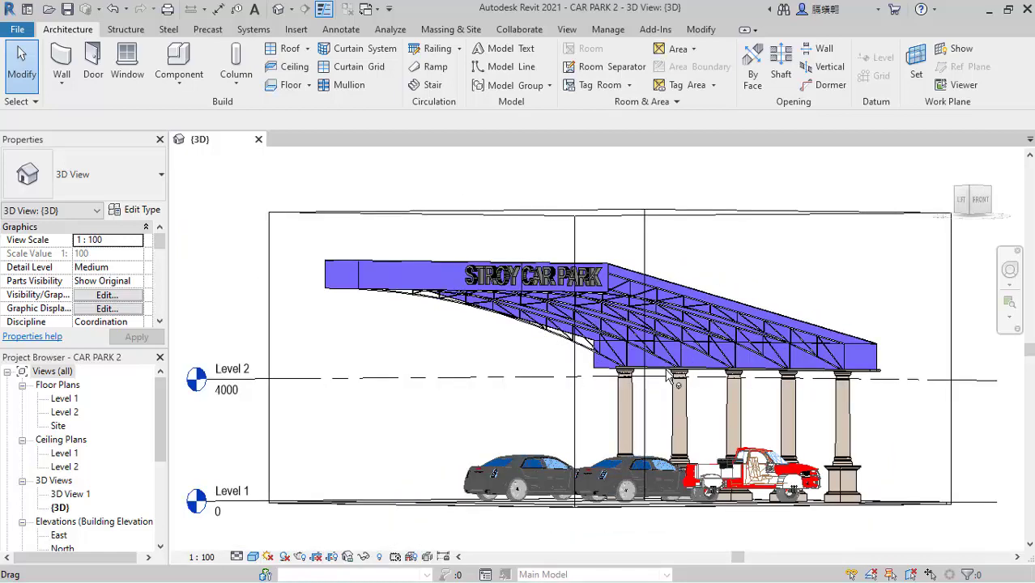
{"action": "middle_click_drag", "start_coordinate": [668, 376], "coordinate": [665, 373]}
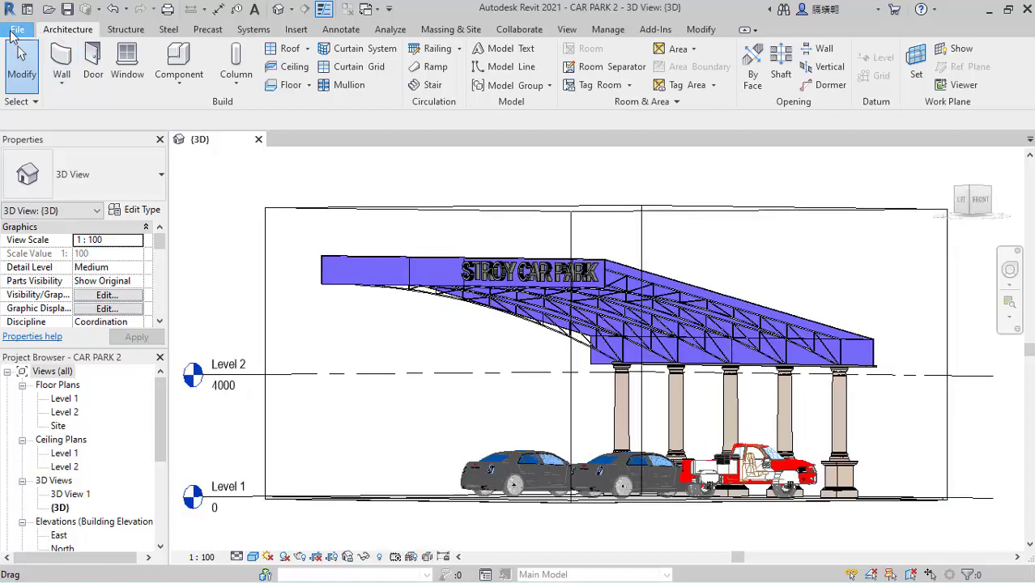
Step: Create a new project from the Metric-Architectural Template
{"action": "left_click", "coordinate": [14, 31]}
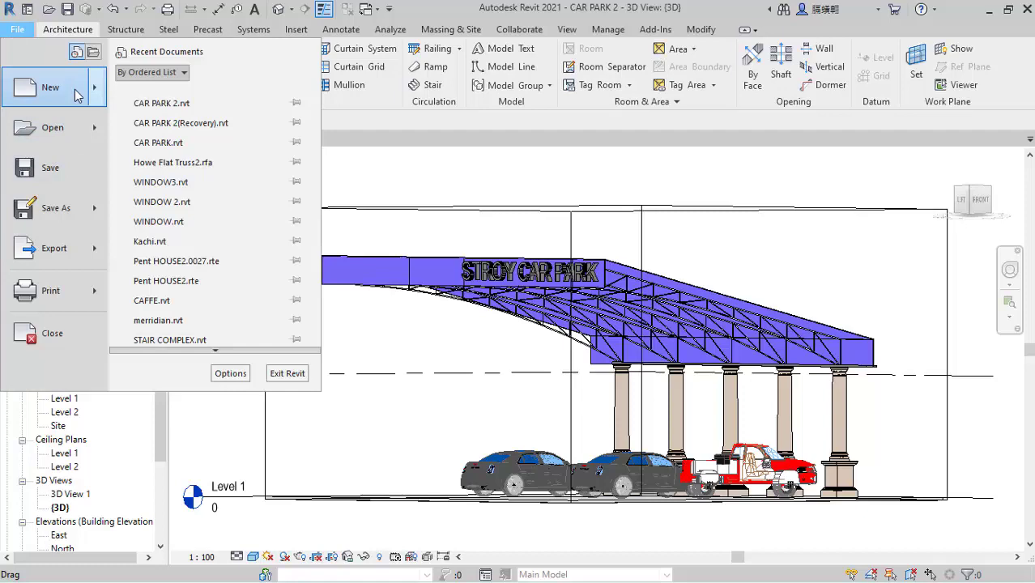
{"action": "mouse_move", "coordinate": [104, 99]}
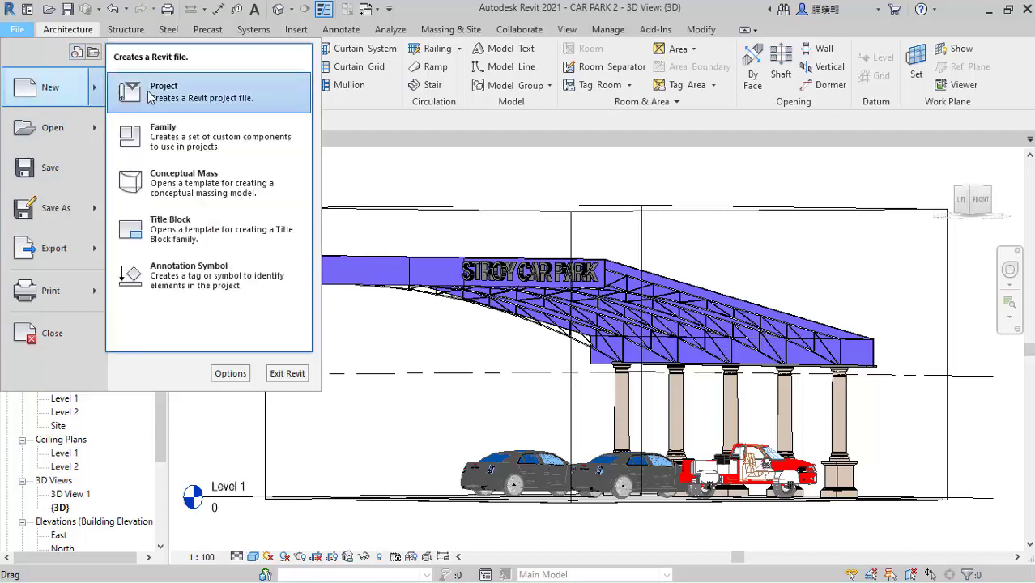
{"action": "left_click", "coordinate": [154, 88]}
{"action": "left_click", "coordinate": [500, 275]}
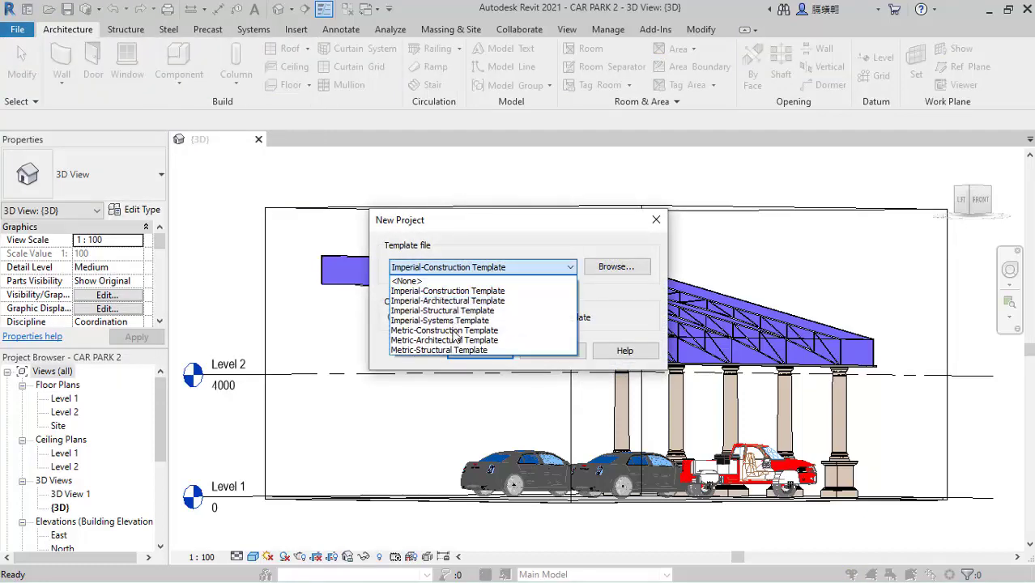
{"action": "left_click", "coordinate": [447, 340]}
{"action": "left_click", "coordinate": [476, 350]}
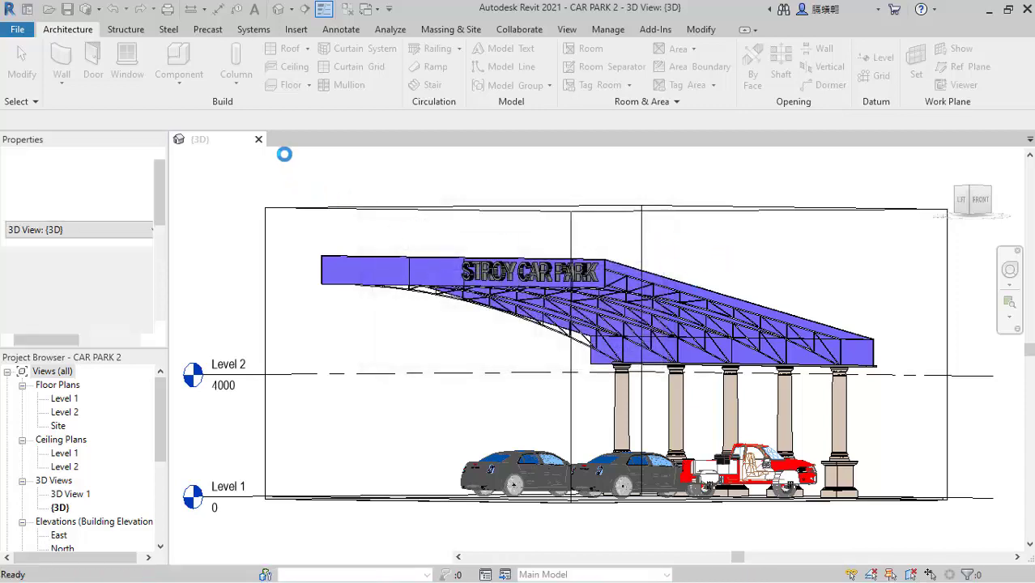
{"action": "scroll", "coordinate": [542, 311], "scroll_direction": "down", "scroll_amount": 1}
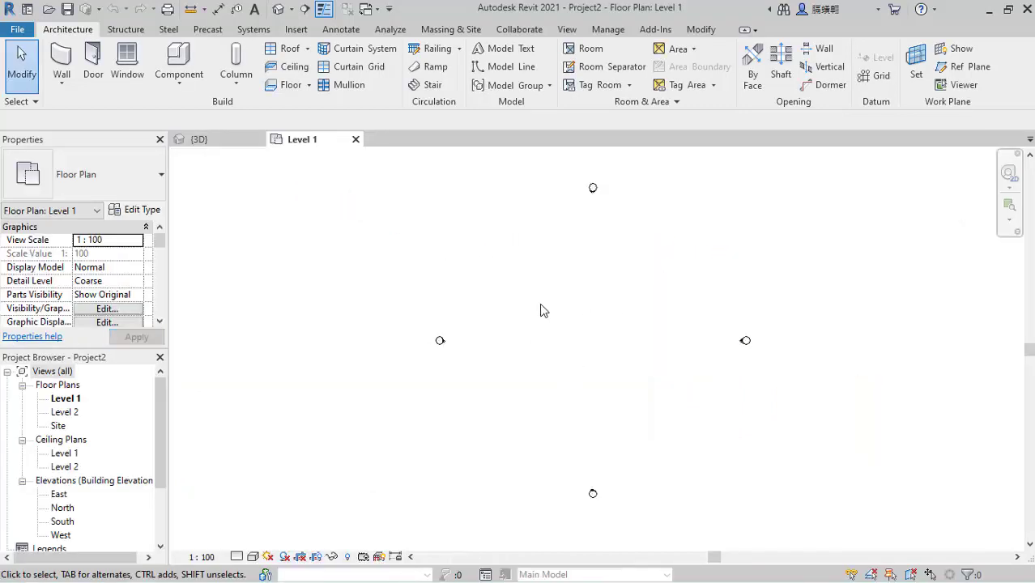
Step: Draw a horizontal grid line between the east and west elevation markers on the Level 1 plan
{"action": "left_click", "coordinate": [876, 76]}
{"action": "scroll", "coordinate": [610, 398], "scroll_direction": "up", "scroll_amount": 1}
{"action": "left_click", "coordinate": [523, 363]}
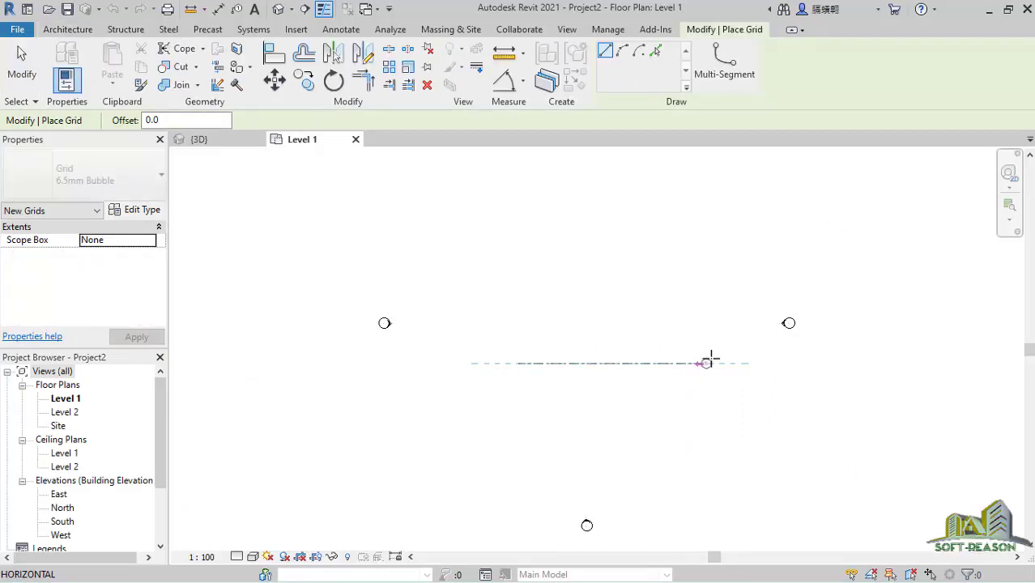
{"action": "left_click", "coordinate": [712, 362]}
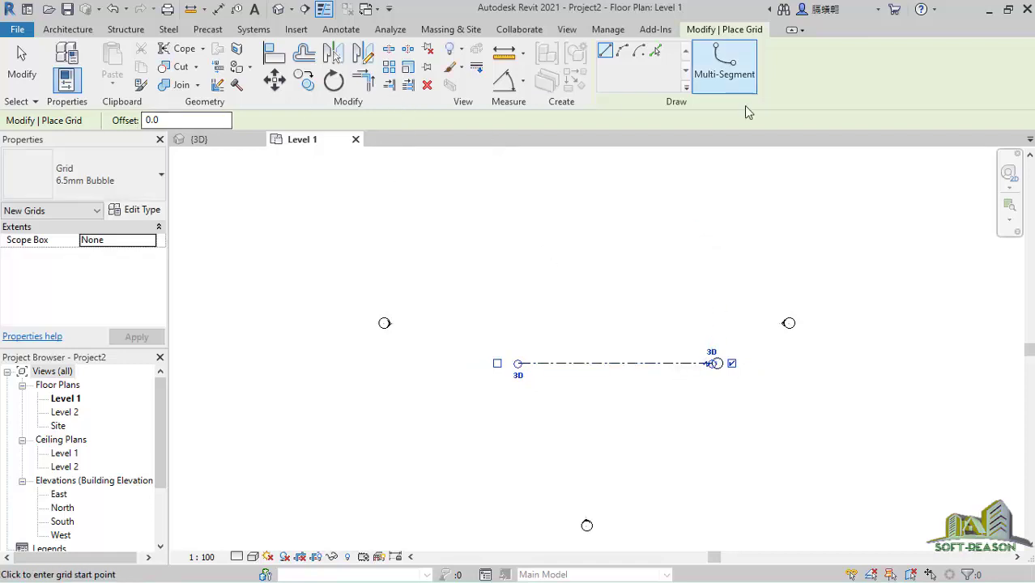
Step: Add five parallel grid lines above the first one by picking each preceding line with a 4500 mm offset
{"action": "left_click", "coordinate": [655, 50]}
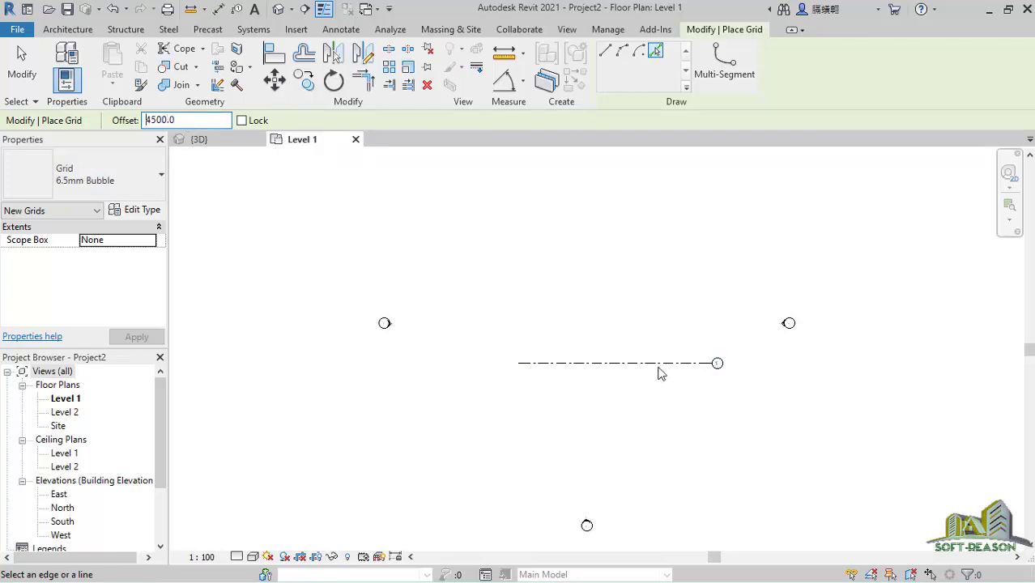
{"action": "left_click", "coordinate": [657, 363]}
{"action": "left_click", "coordinate": [668, 328]}
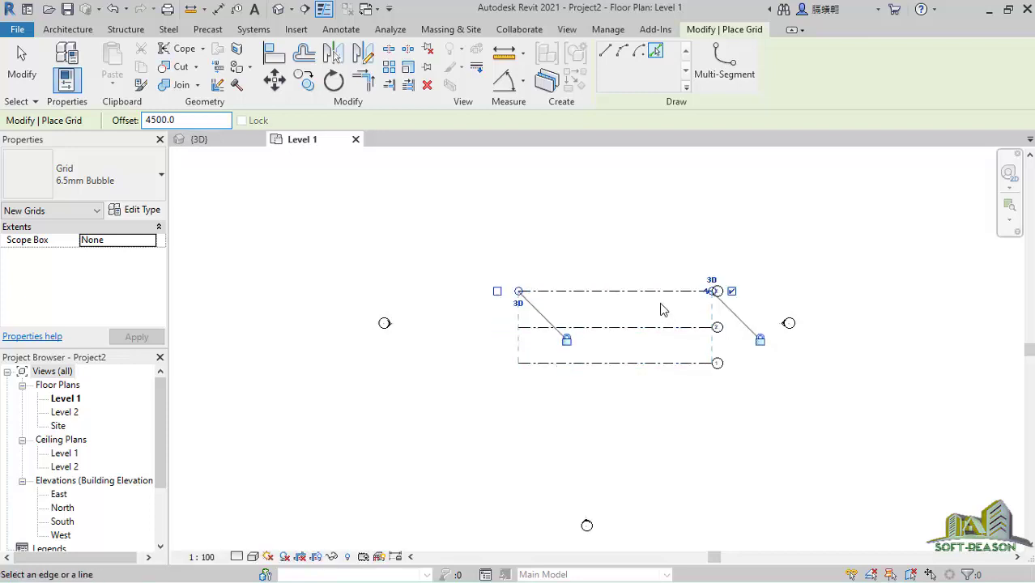
{"action": "left_click", "coordinate": [661, 292]}
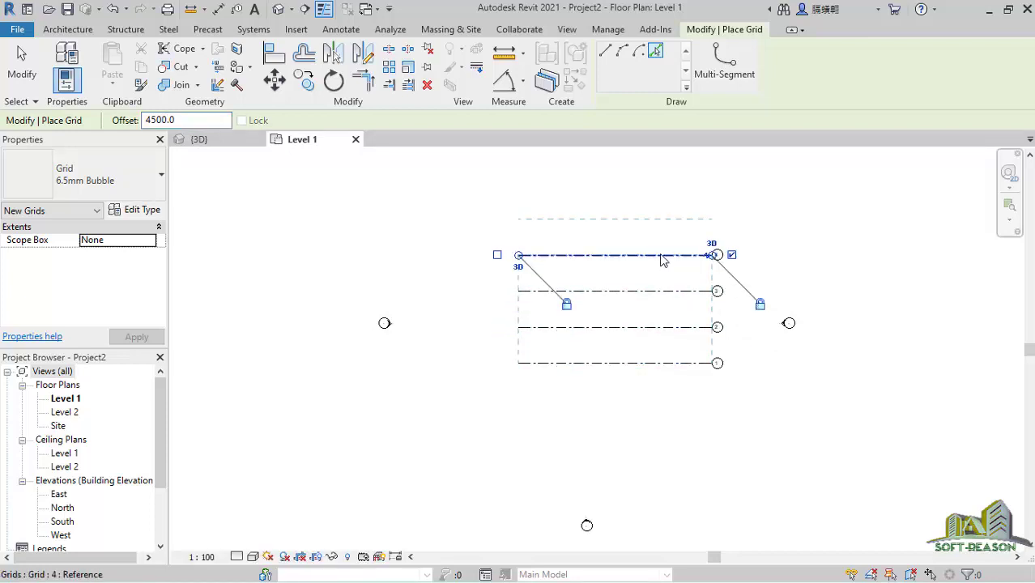
{"action": "left_click", "coordinate": [661, 256]}
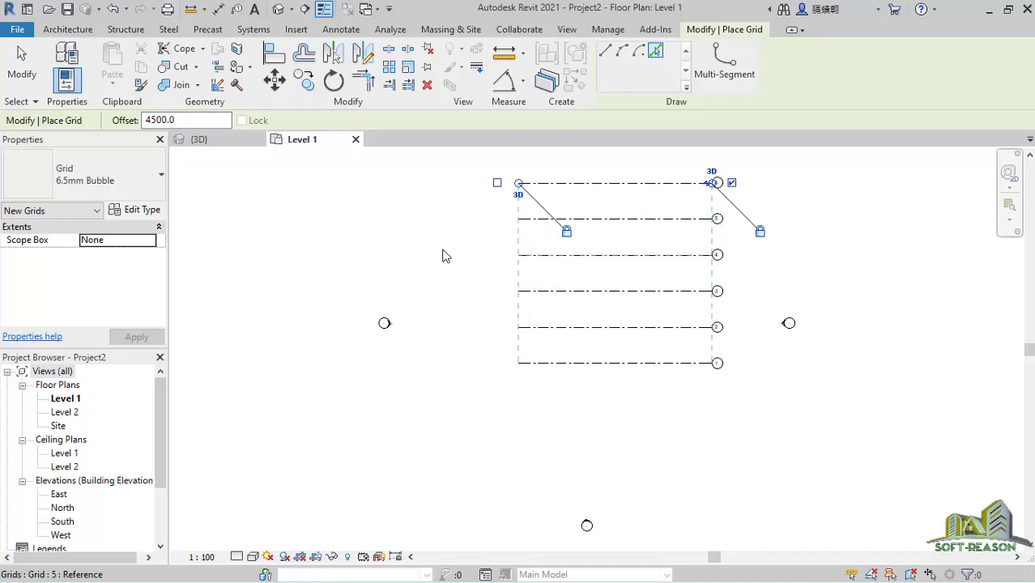
{"action": "scroll", "coordinate": [433, 243], "scroll_direction": "down", "scroll_amount": 2}
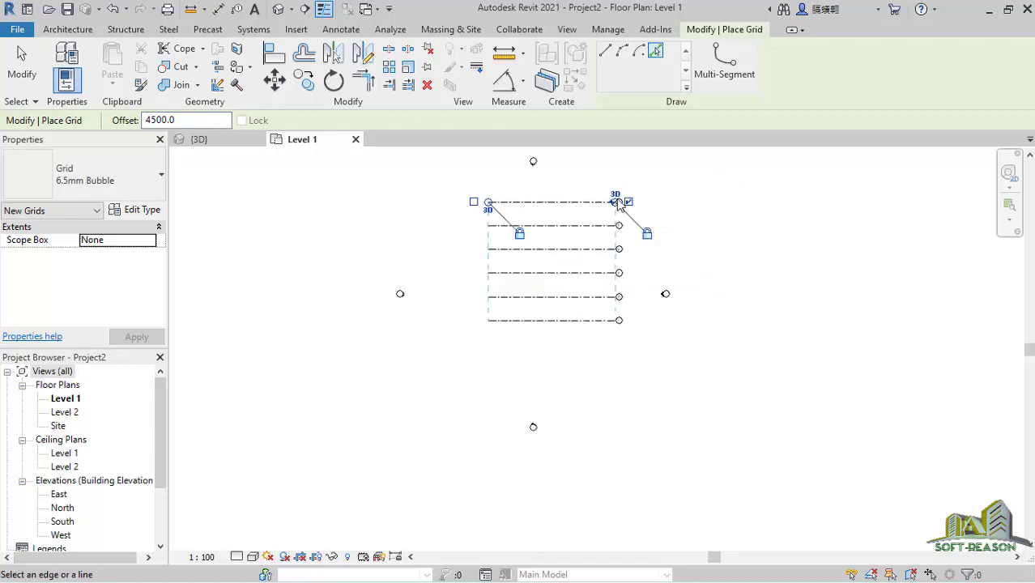
{"action": "left_click", "coordinate": [22, 59]}
{"action": "scroll", "coordinate": [603, 327], "scroll_direction": "up", "scroll_amount": 4}
{"action": "scroll", "coordinate": [598, 356], "scroll_direction": "down", "scroll_amount": 5}
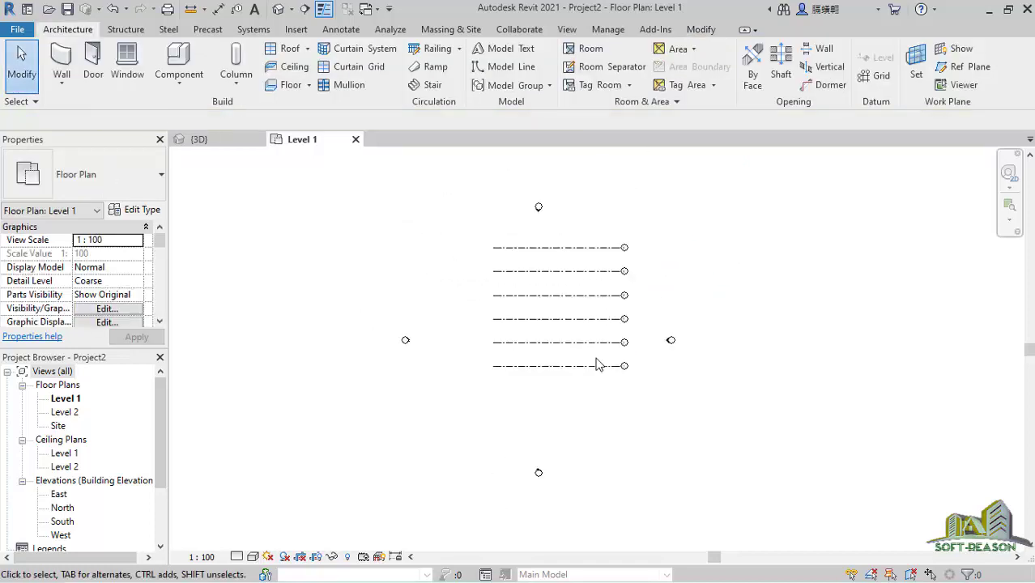
{"action": "scroll", "coordinate": [618, 388], "scroll_direction": "up", "scroll_amount": 4}
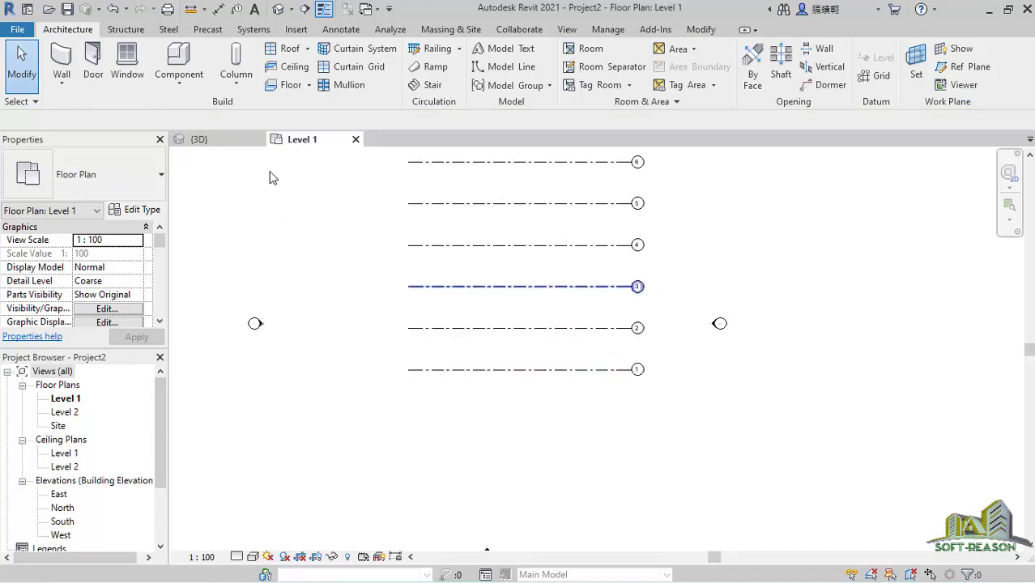
Step: Start an architectural column and browse the UK library for a family to load, opening Columns and its Classical Columns and Orders folder
{"action": "left_click", "coordinate": [236, 81]}
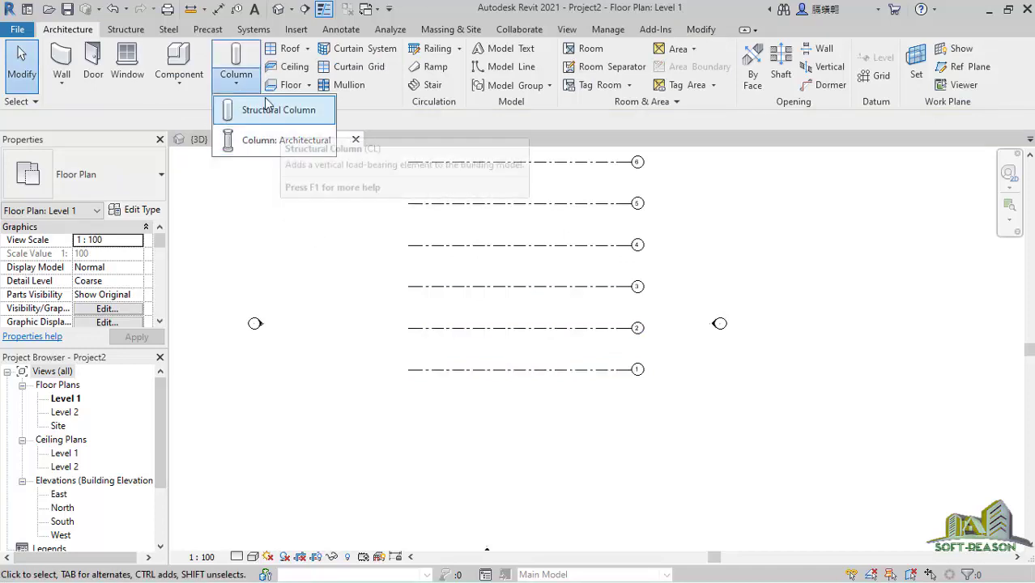
{"action": "left_click", "coordinate": [267, 141]}
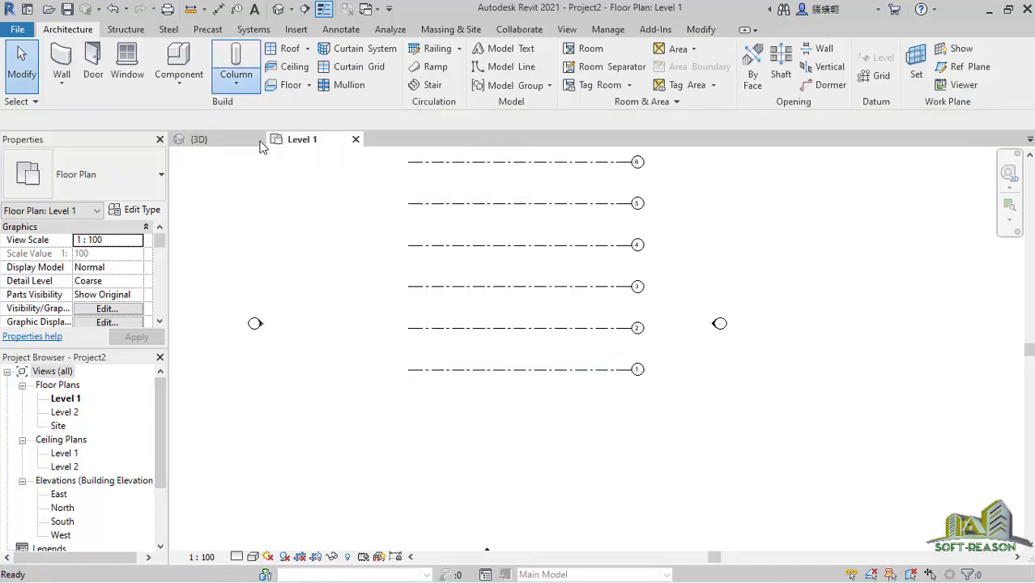
{"action": "left_click", "coordinate": [135, 210]}
{"action": "left_click", "coordinate": [911, 132]}
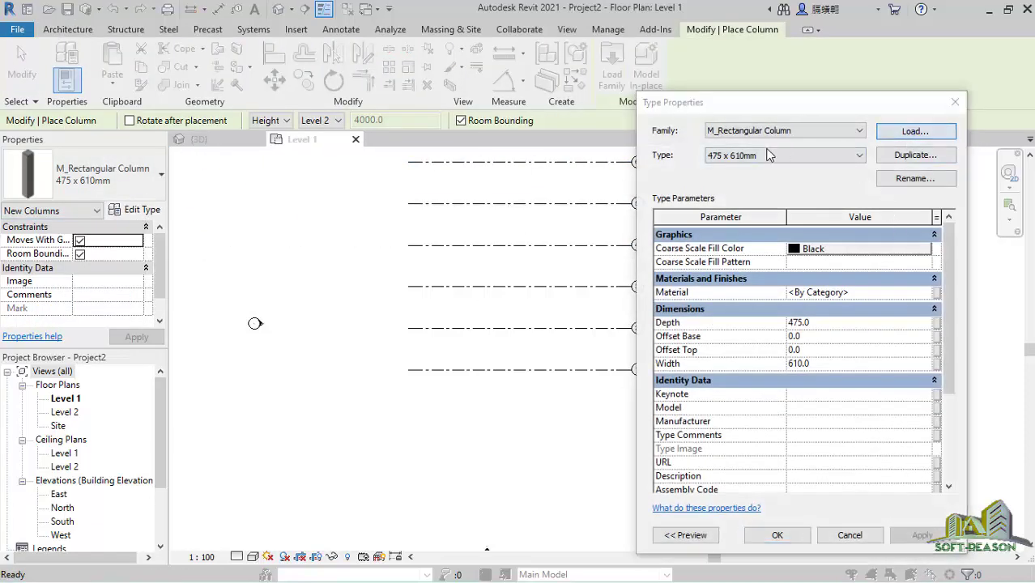
{"action": "left_click", "coordinate": [704, 122]}
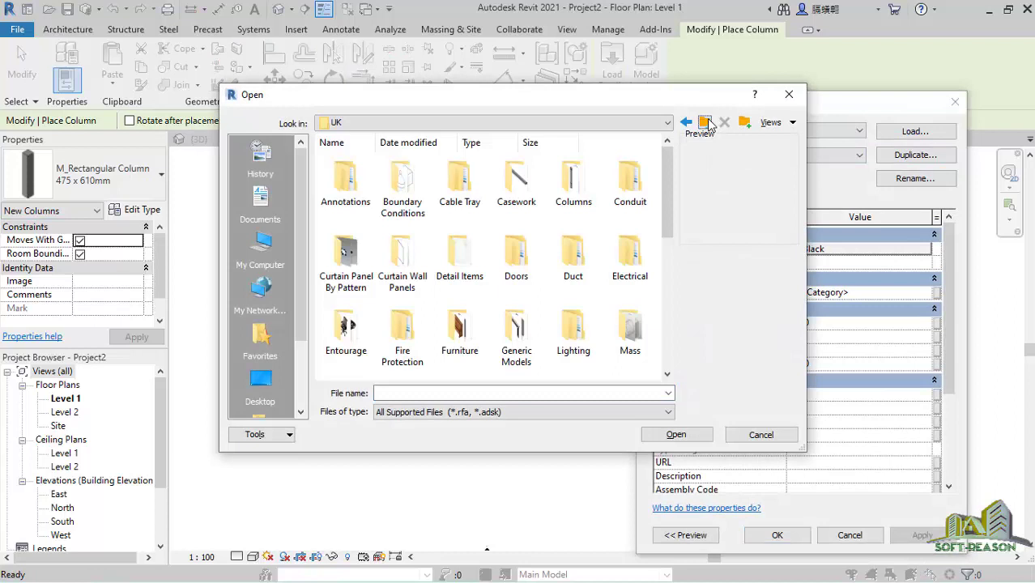
{"action": "left_click", "coordinate": [704, 122]}
{"action": "left_click", "coordinate": [628, 185]}
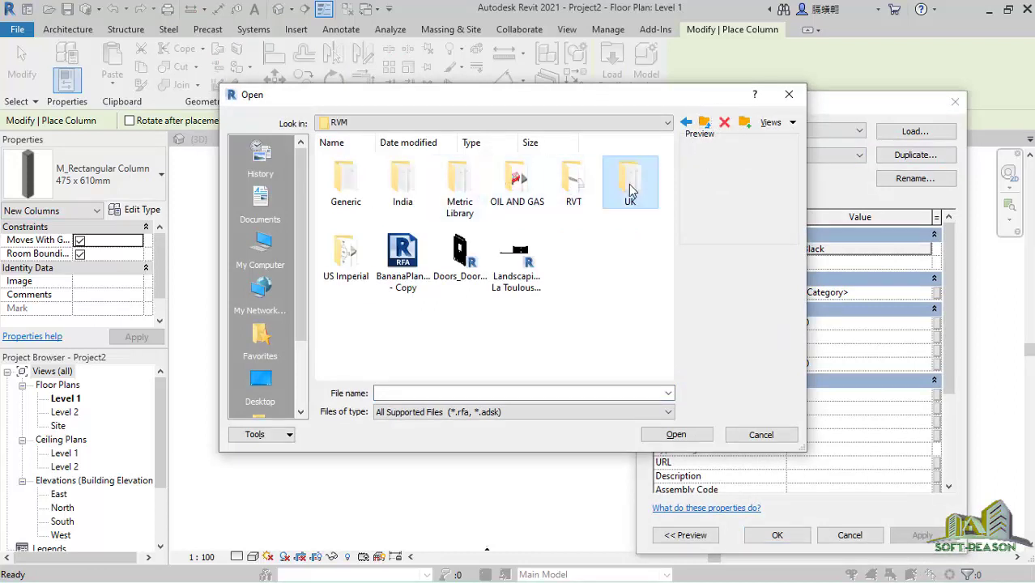
{"action": "double_click", "coordinate": [619, 190]}
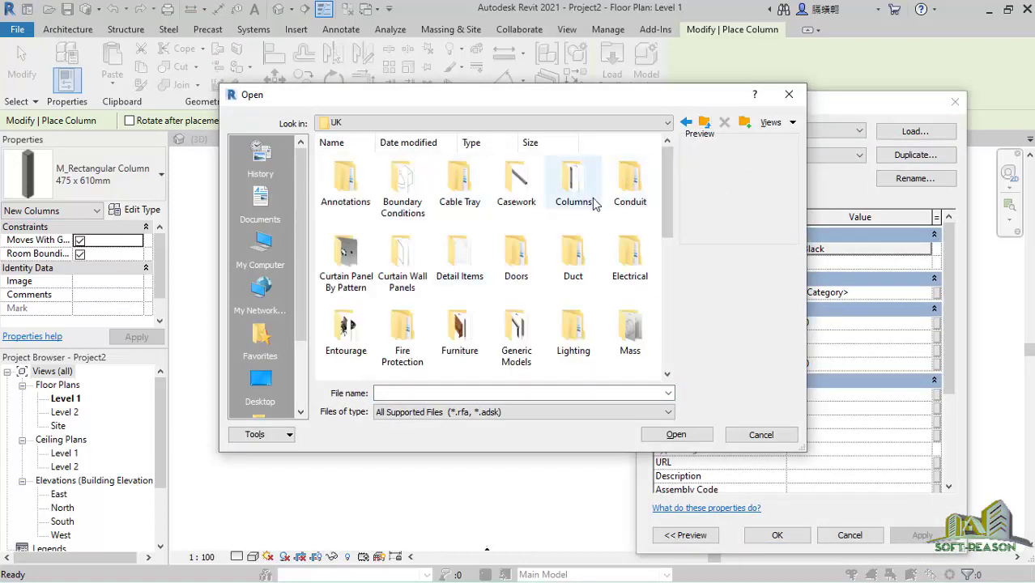
{"action": "double_click", "coordinate": [574, 182]}
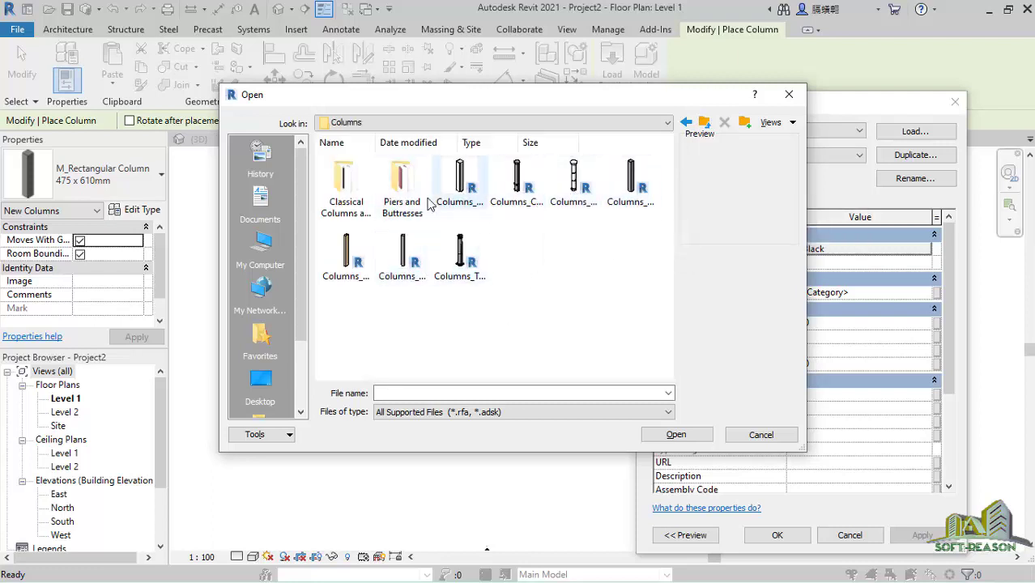
{"action": "double_click", "coordinate": [357, 195]}
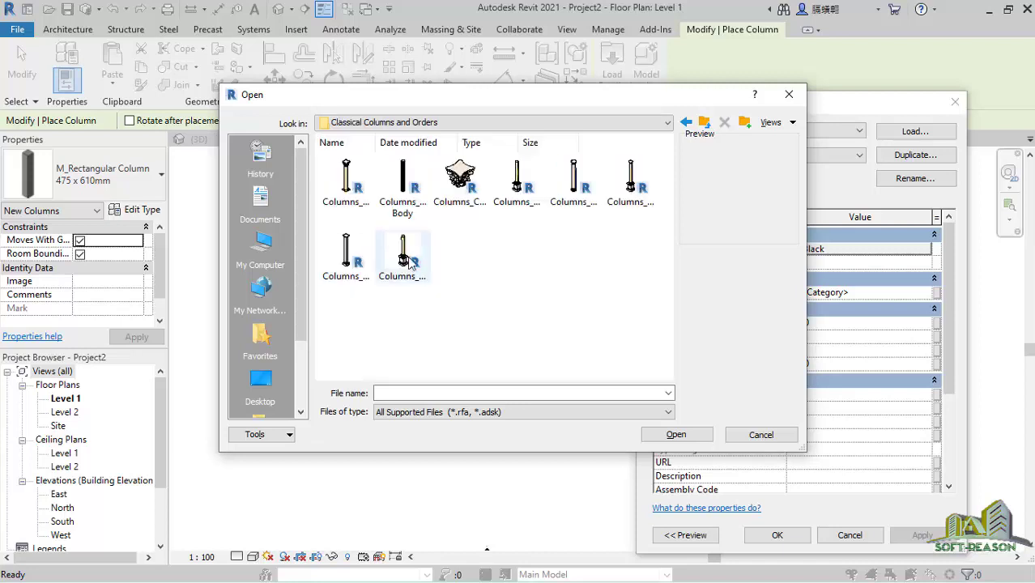
Step: Preview the classical column families, load Columns_Doric_Order.rfa and accept its 650x650mm_Base type
{"action": "left_click", "coordinate": [631, 182]}
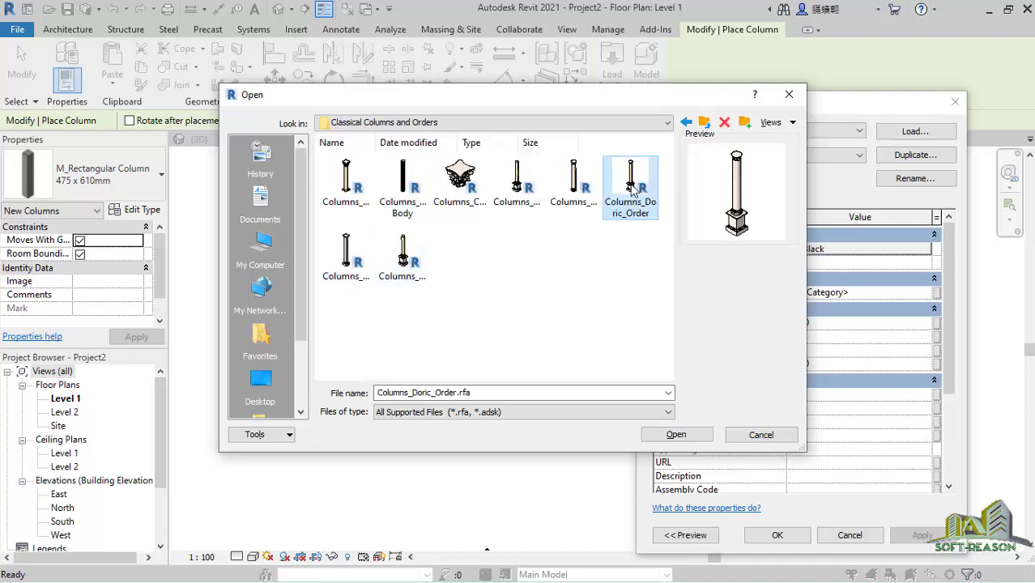
{"action": "left_click", "coordinate": [350, 185]}
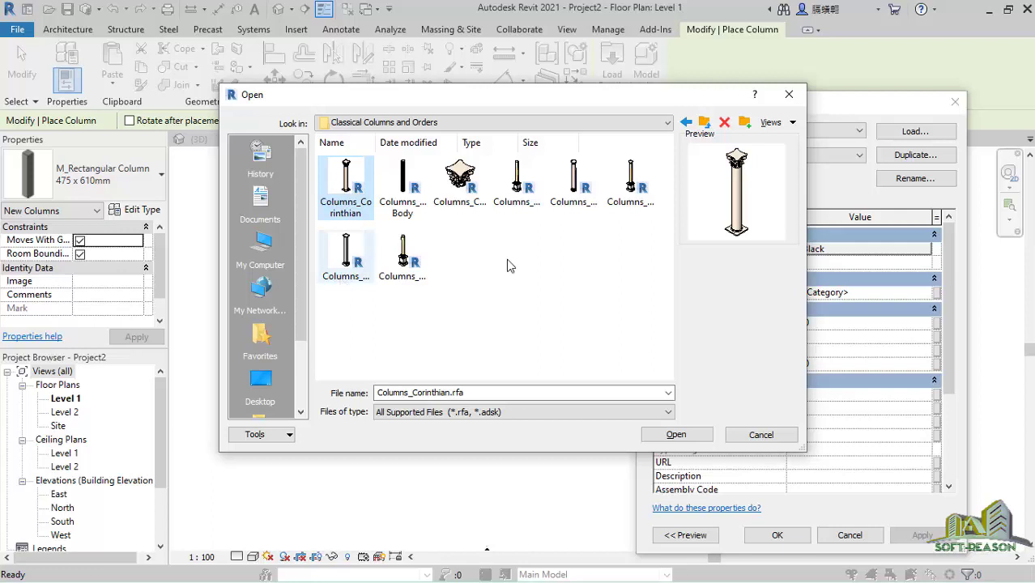
{"action": "left_click", "coordinate": [642, 202]}
{"action": "left_click", "coordinate": [510, 189]}
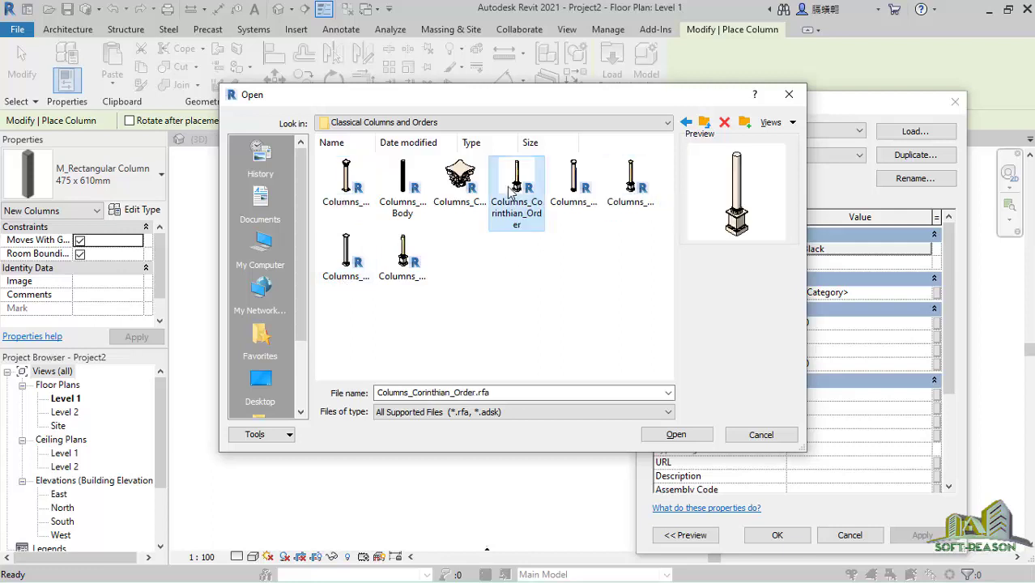
{"action": "left_click", "coordinate": [648, 206]}
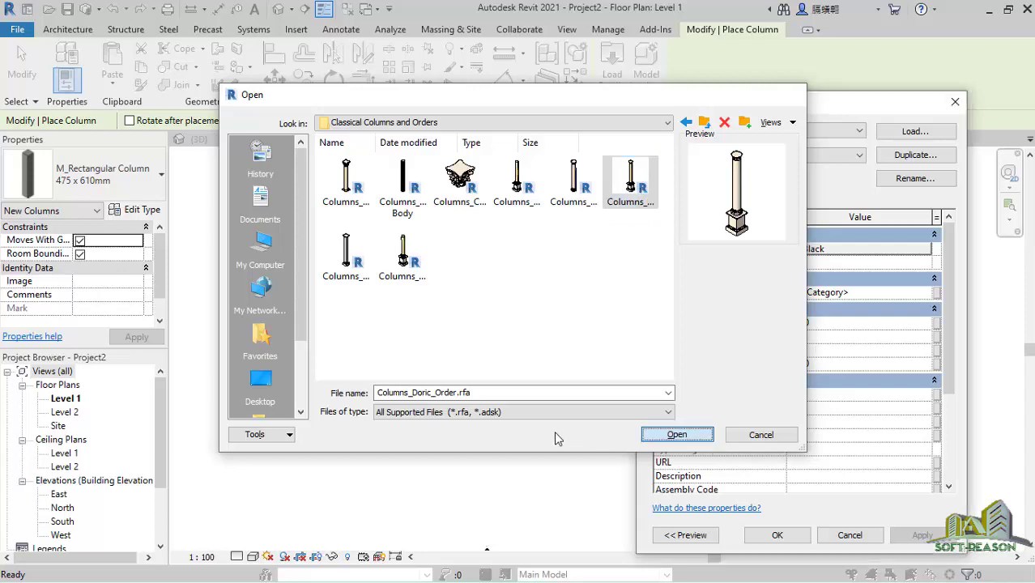
{"action": "left_click", "coordinate": [688, 435]}
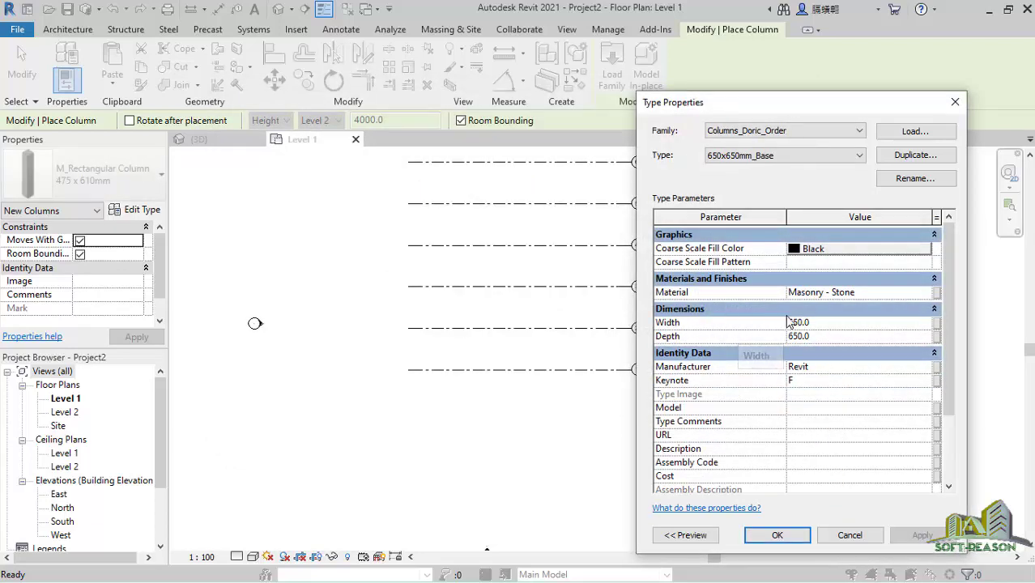
{"action": "left_click", "coordinate": [787, 534]}
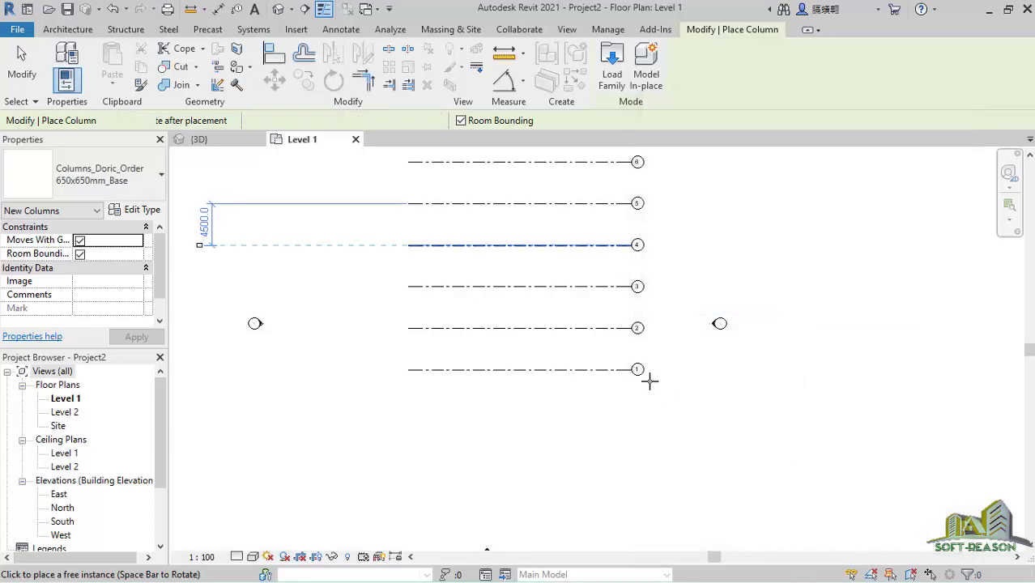
Step: Place one Doric column on grid line 1 just beside its bubble, with its height up to Level 2
{"action": "scroll", "coordinate": [624, 364], "scroll_direction": "up", "scroll_amount": 5}
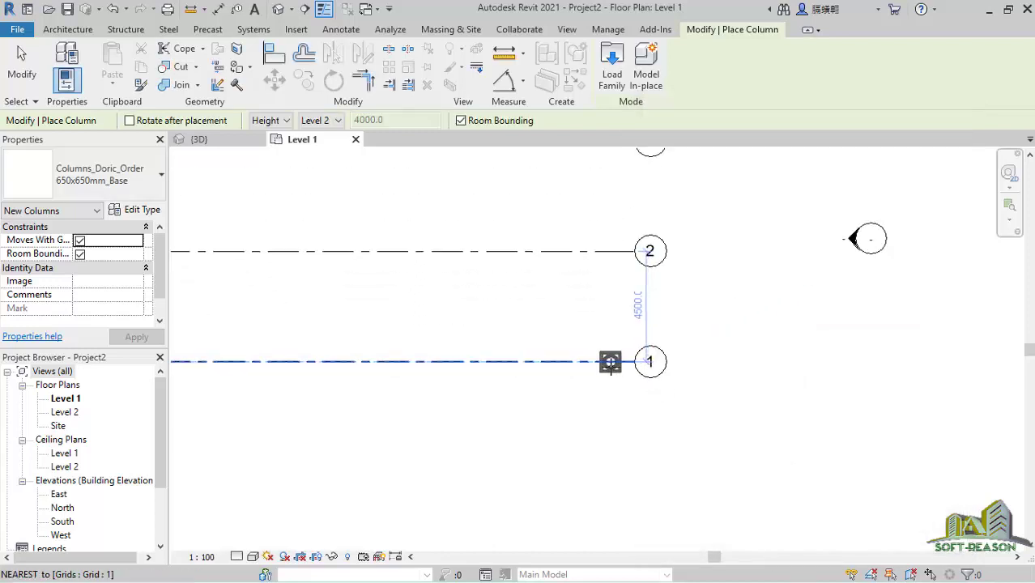
{"action": "left_click", "coordinate": [610, 365]}
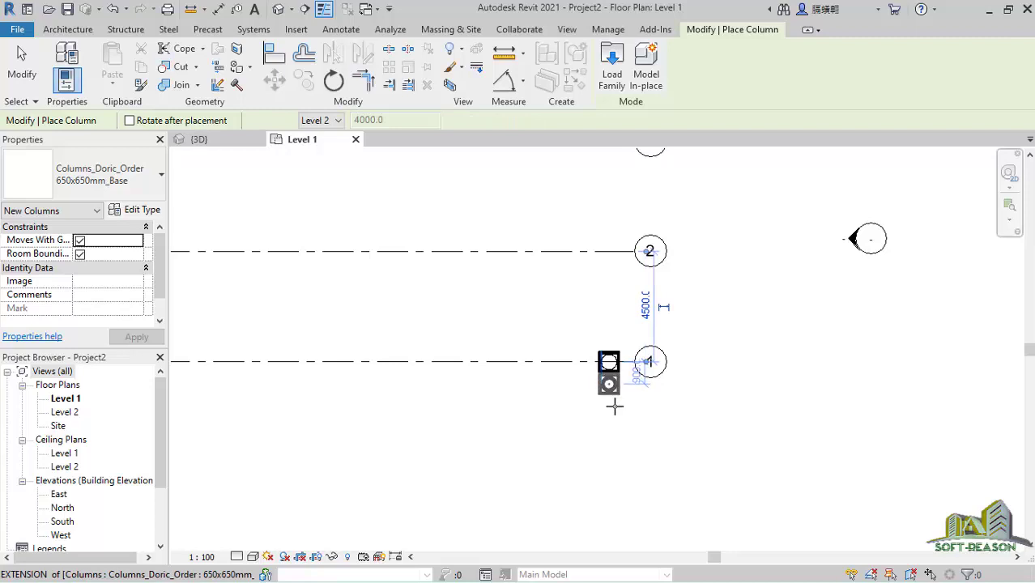
{"action": "key", "text": "Escape"}
{"action": "key", "text": "Escape"}
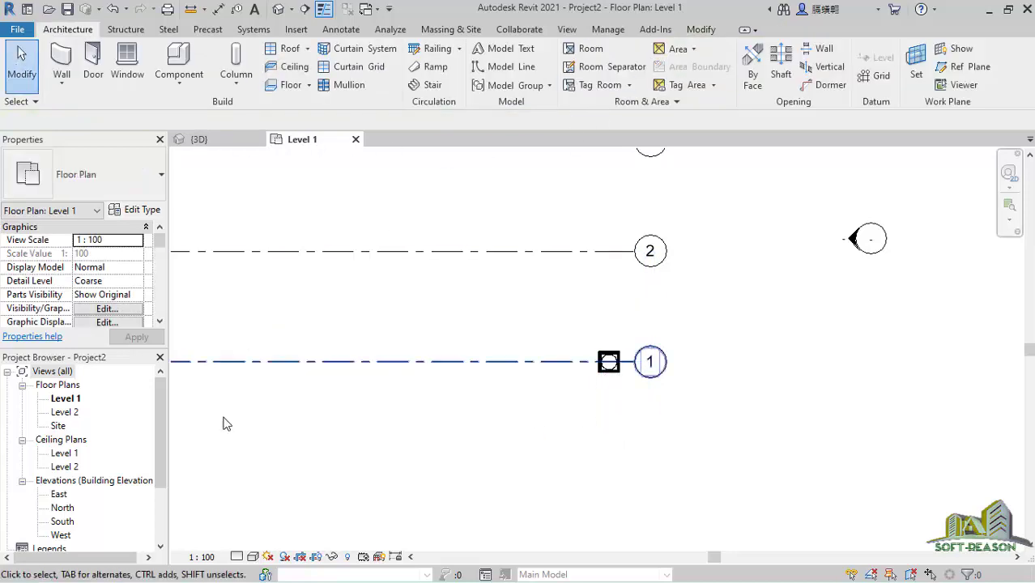
Step: Open the South elevation view to see the placed column against the levels
{"action": "left_click_drag", "start_coordinate": [157, 428], "coordinate": [114, 504]}
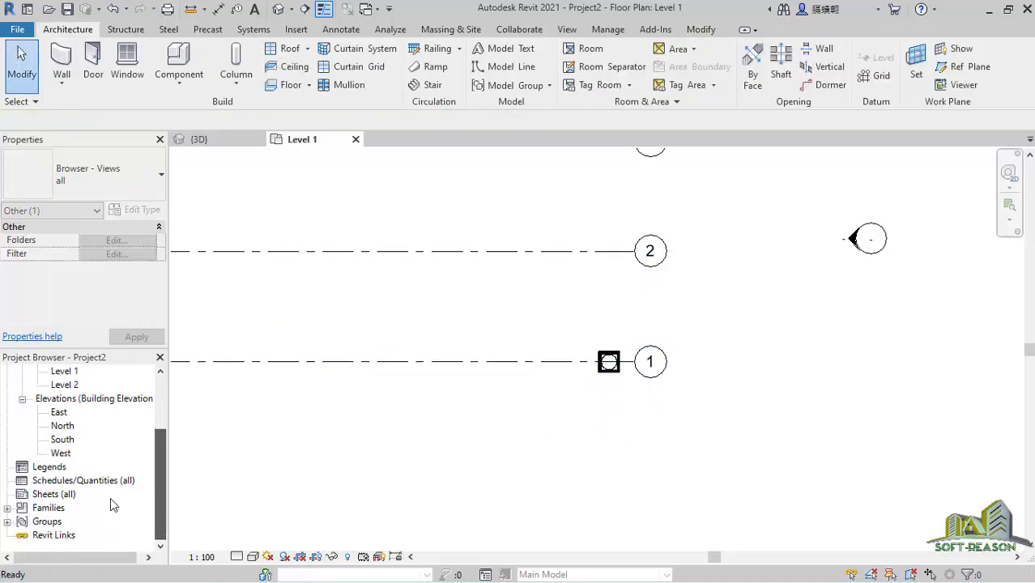
{"action": "double_click", "coordinate": [62, 439]}
{"action": "scroll", "coordinate": [556, 407], "scroll_direction": "down", "scroll_amount": 2}
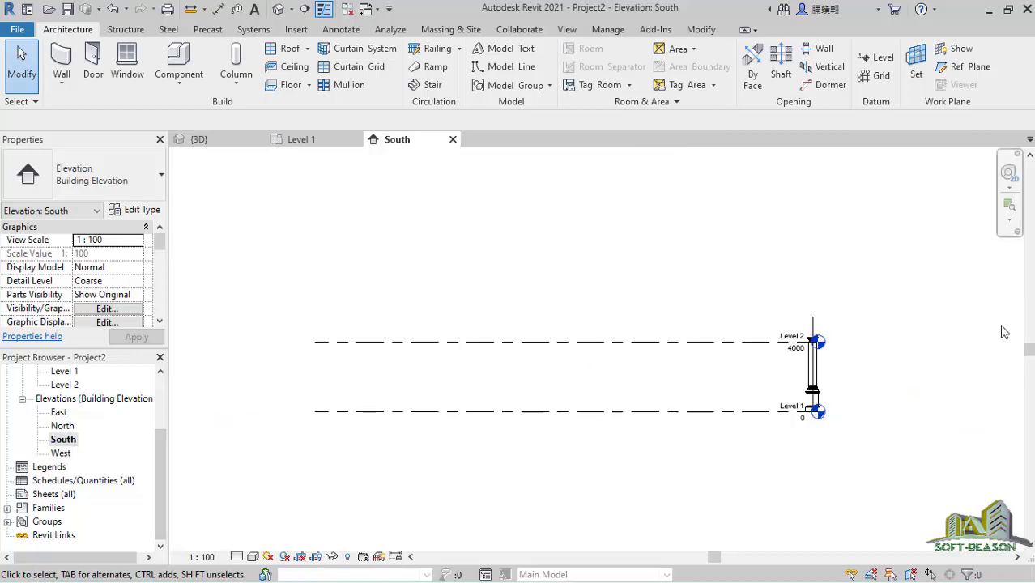
Step: Nudge the Doric column left along the levels in small increments until it clears the Level 1 and Level 2 labels
{"action": "scroll", "coordinate": [810, 389], "scroll_direction": "up", "scroll_amount": 5}
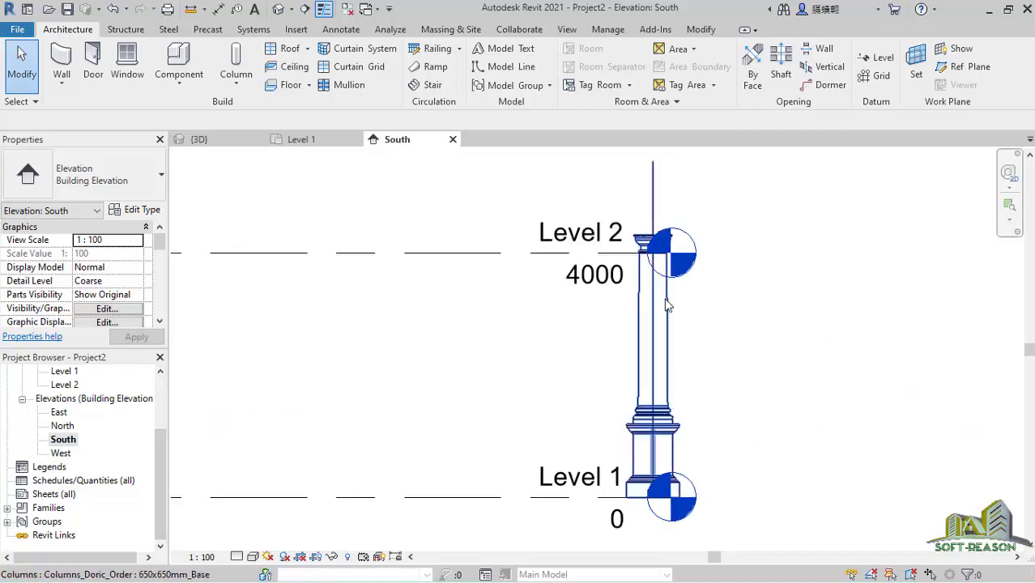
{"action": "left_click", "coordinate": [668, 304]}
{"action": "scroll", "coordinate": [773, 355], "scroll_direction": "down", "scroll_amount": 1}
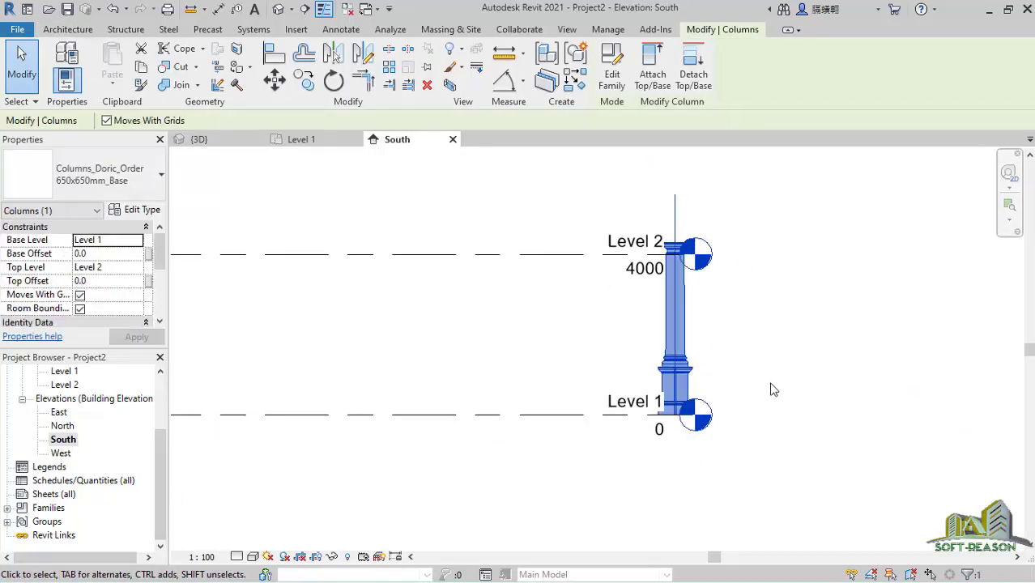
{"action": "key", "text": "Left"}
{"action": "key", "text": "Left"}
{"action": "key", "text": "Left"}
{"action": "key", "text": "Left"}
{"action": "key", "text": "Left"}
{"action": "key", "text": "Left"}
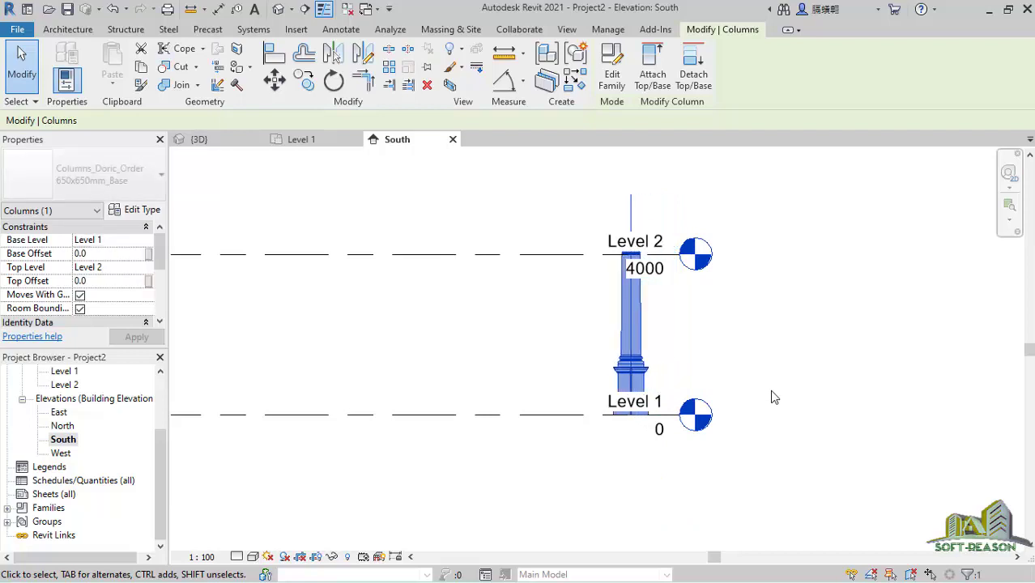
{"action": "key", "text": "Left"}
{"action": "key", "text": "Left"}
{"action": "key", "text": "Left"}
{"action": "key", "text": "Left"}
{"action": "key", "text": "Left"}
{"action": "key", "text": "Left"}
{"action": "key", "text": "Left"}
{"action": "key", "text": "Left"}
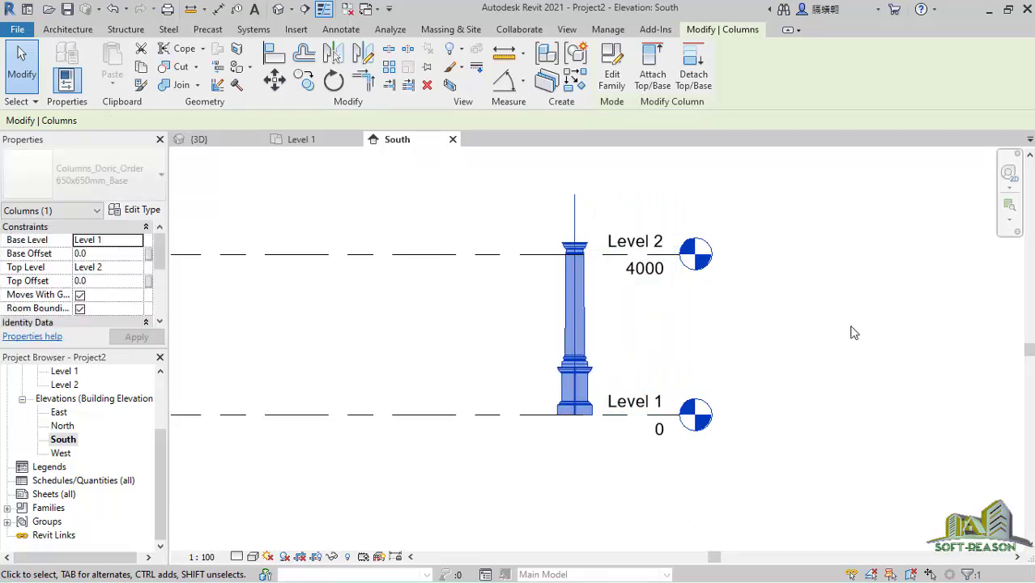
{"action": "left_click", "coordinate": [854, 332]}
Step: Draw a reference plane from the midpoint of the column's top edge, rising leftward above Level 2 at 10°
{"action": "scroll", "coordinate": [839, 340], "scroll_direction": "down", "scroll_amount": 3}
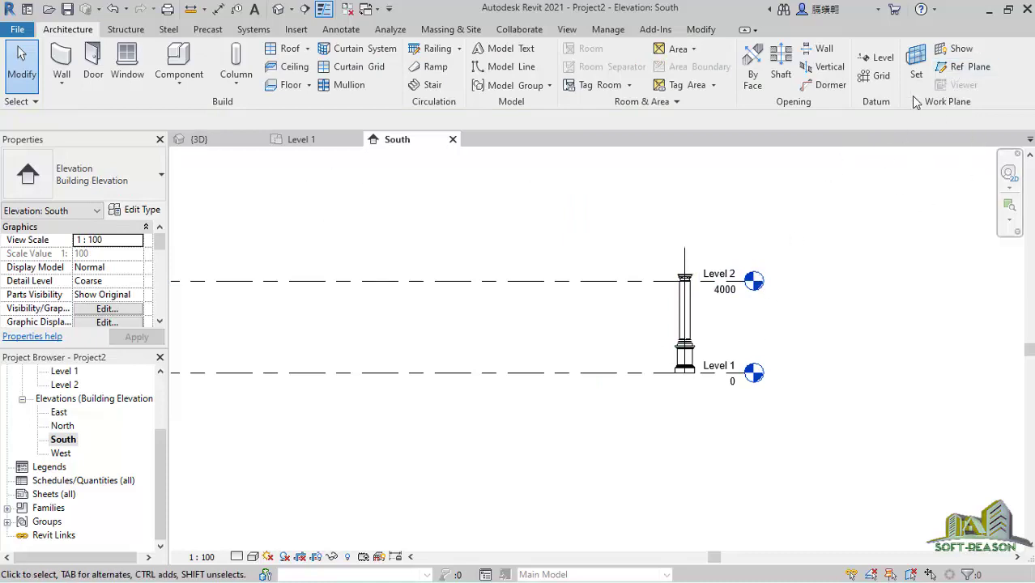
{"action": "left_click", "coordinate": [975, 68]}
{"action": "scroll", "coordinate": [684, 264], "scroll_direction": "up", "scroll_amount": 2}
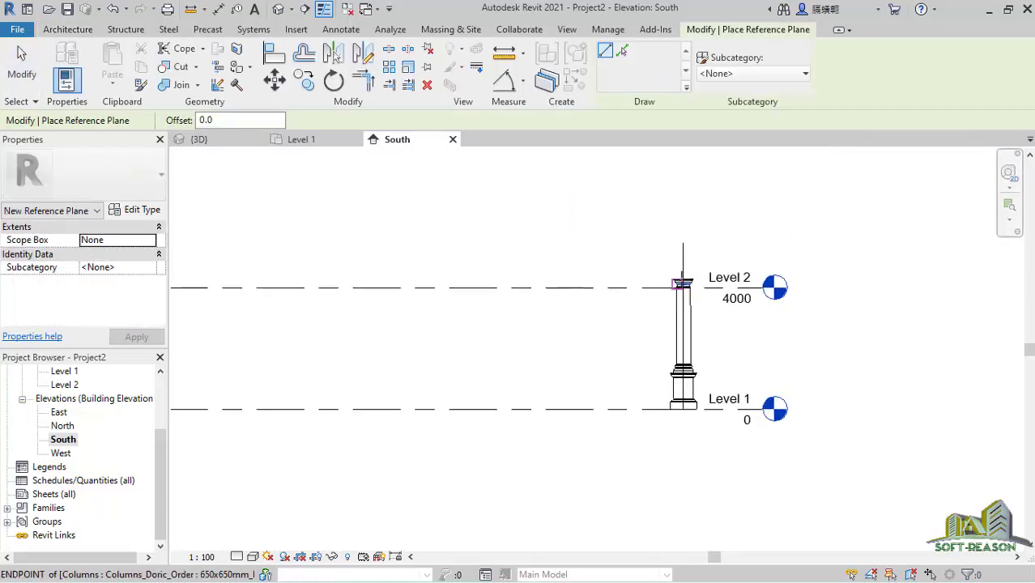
{"action": "scroll", "coordinate": [687, 280], "scroll_direction": "up", "scroll_amount": 2}
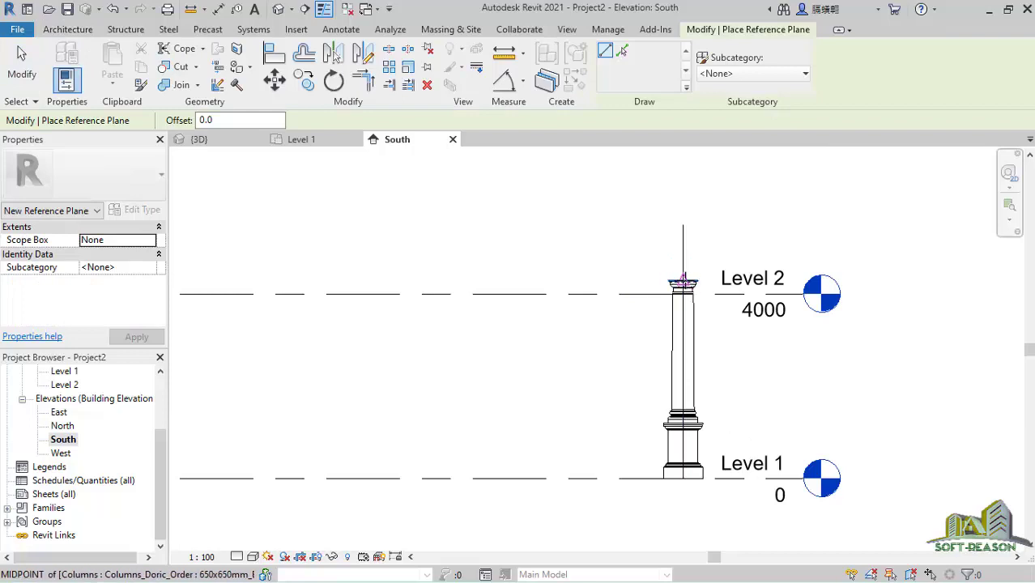
{"action": "left_click", "coordinate": [683, 283]}
{"action": "scroll", "coordinate": [827, 388], "scroll_direction": "down", "scroll_amount": 3}
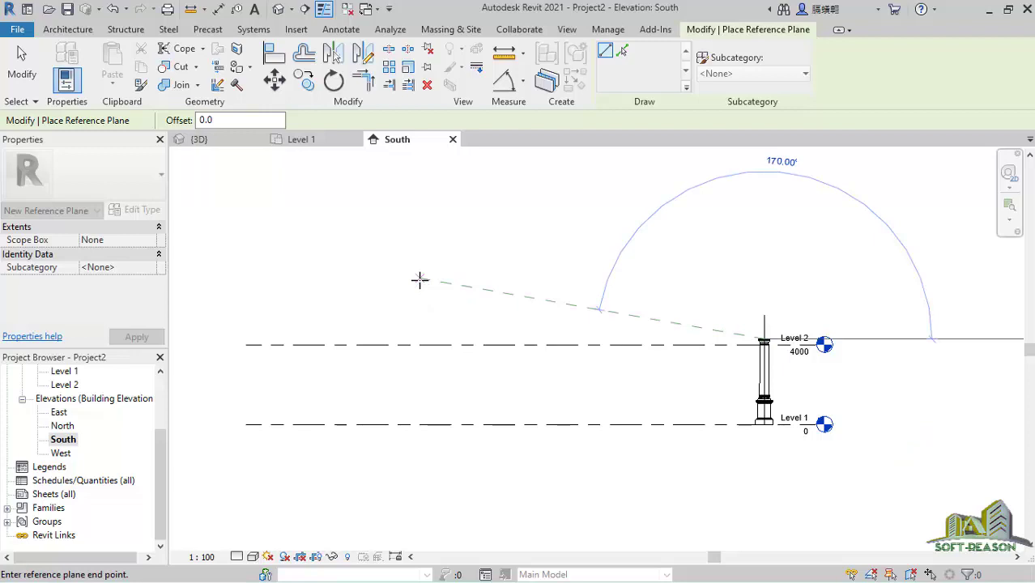
{"action": "left_click", "coordinate": [419, 280]}
Step: Name the sloping reference plane P1 and finish placing reference planes
{"action": "left_click", "coordinate": [430, 269]}
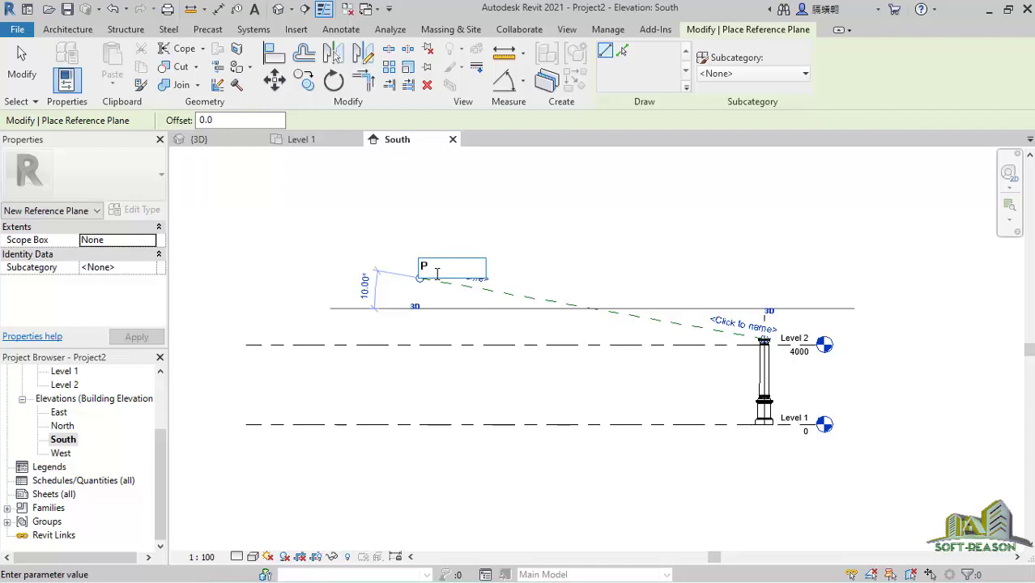
{"action": "type", "text": "P1"}
{"action": "key", "text": "Return"}
{"action": "scroll", "coordinate": [658, 341], "scroll_direction": "down", "scroll_amount": 3}
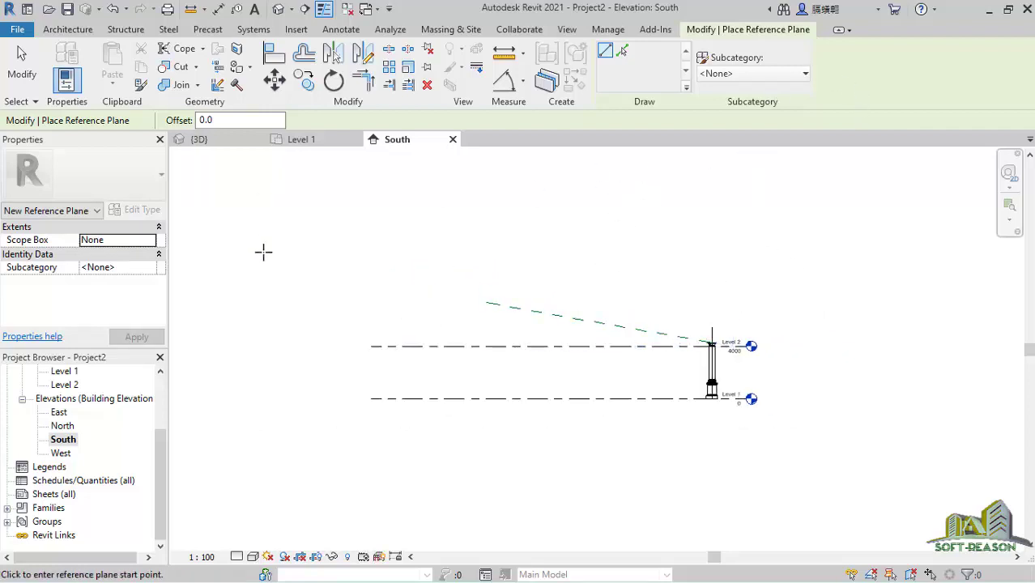
{"action": "key", "text": "Escape"}
{"action": "key", "text": "Escape"}
{"action": "scroll", "coordinate": [709, 349], "scroll_direction": "up", "scroll_amount": 3}
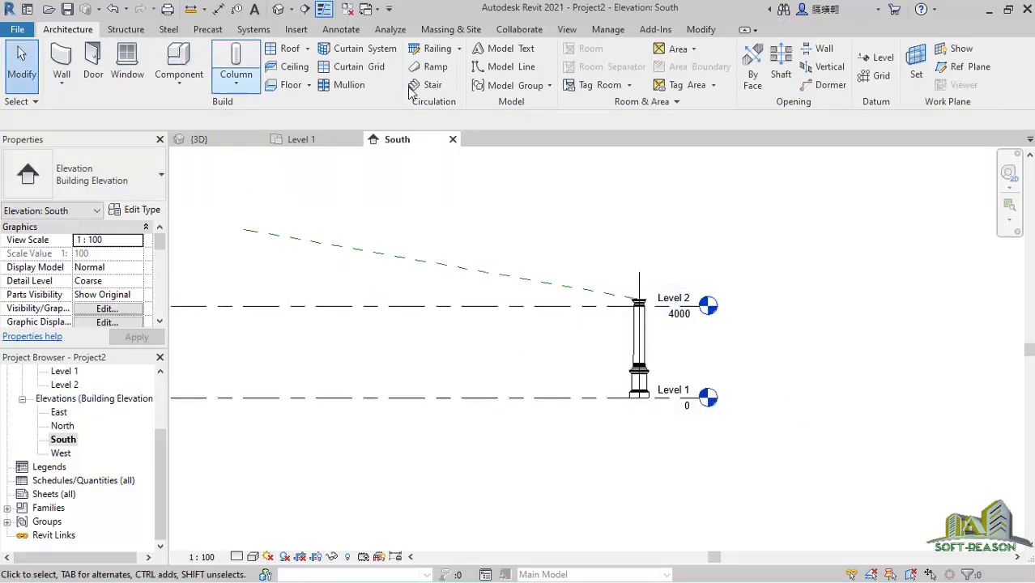
Step: Open Circular Hollow Sections.rfa for loading from the UK library's Structural Framing, Steel, British Standard folder
{"action": "left_click", "coordinate": [297, 30]}
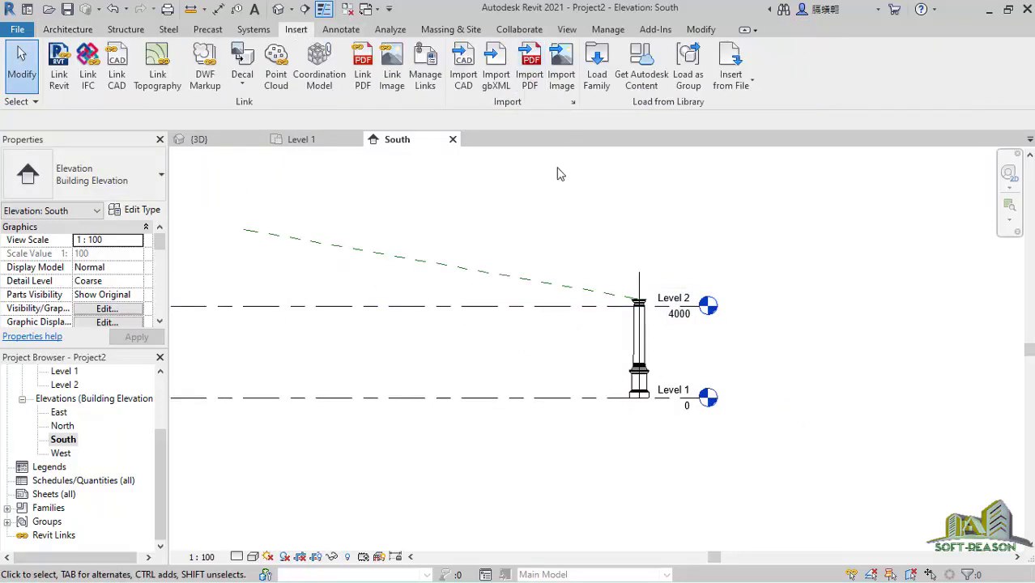
{"action": "left_click", "coordinate": [599, 75]}
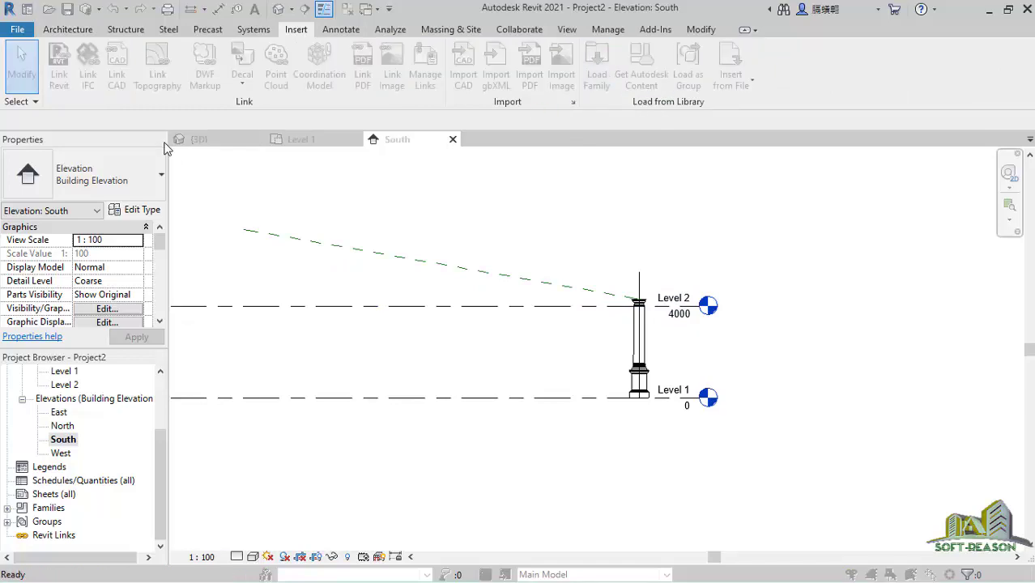
{"action": "left_click", "coordinate": [704, 126]}
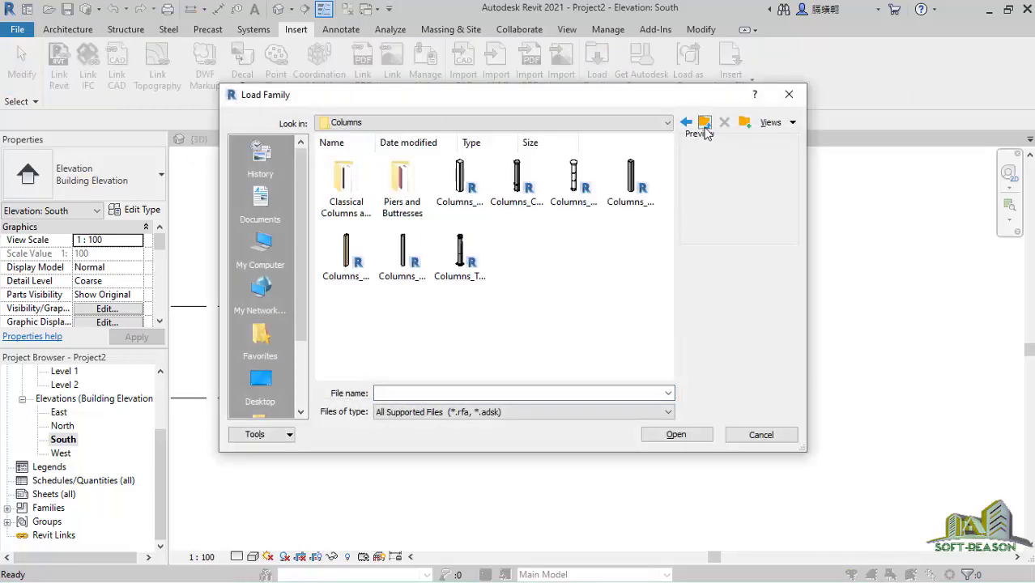
{"action": "left_click", "coordinate": [704, 127]}
{"action": "scroll", "coordinate": [547, 347], "scroll_direction": "down", "scroll_amount": 6}
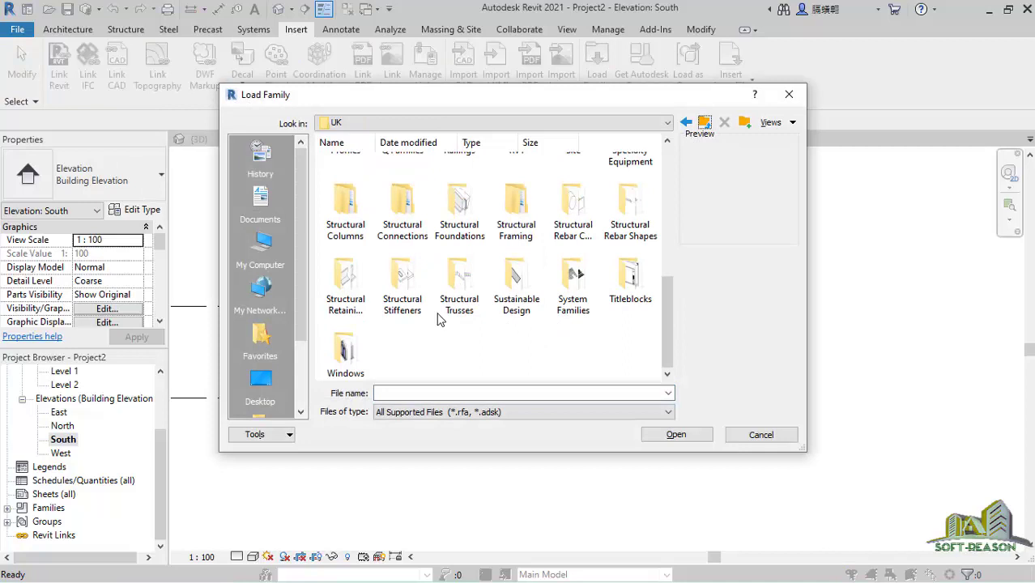
{"action": "left_click", "coordinate": [395, 297]}
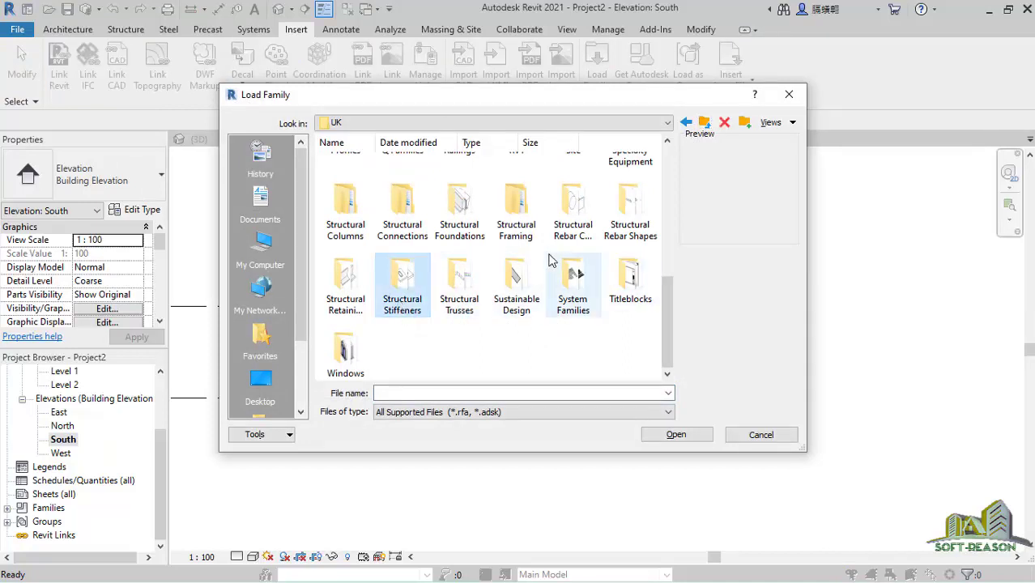
{"action": "double_click", "coordinate": [516, 209]}
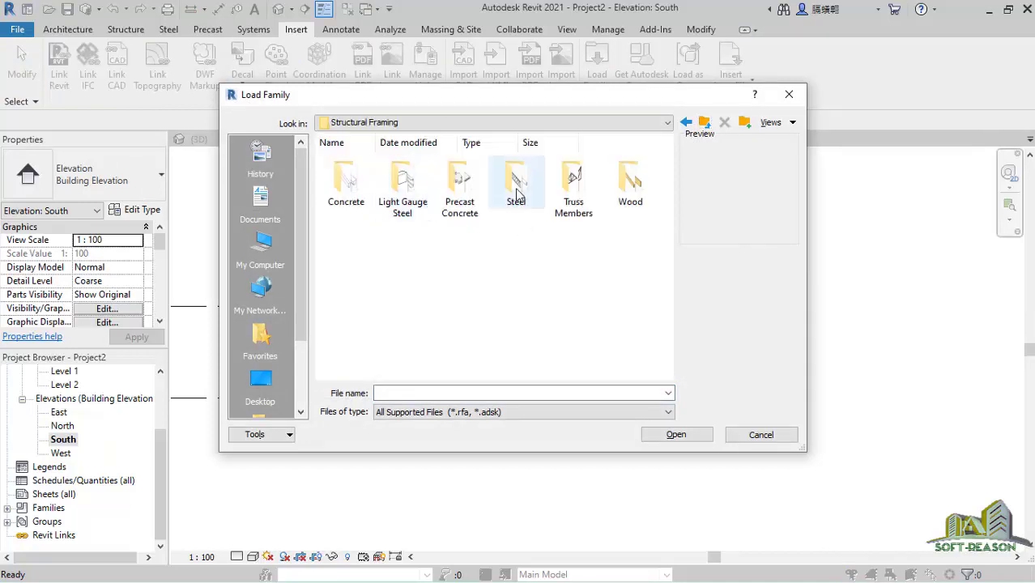
{"action": "double_click", "coordinate": [516, 194]}
{"action": "double_click", "coordinate": [348, 188]}
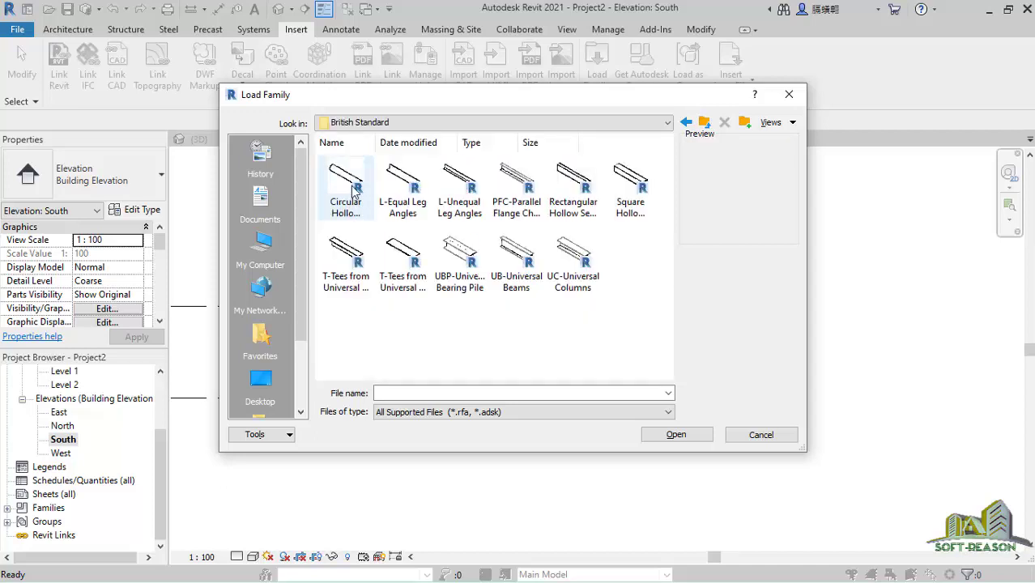
{"action": "left_click", "coordinate": [353, 191]}
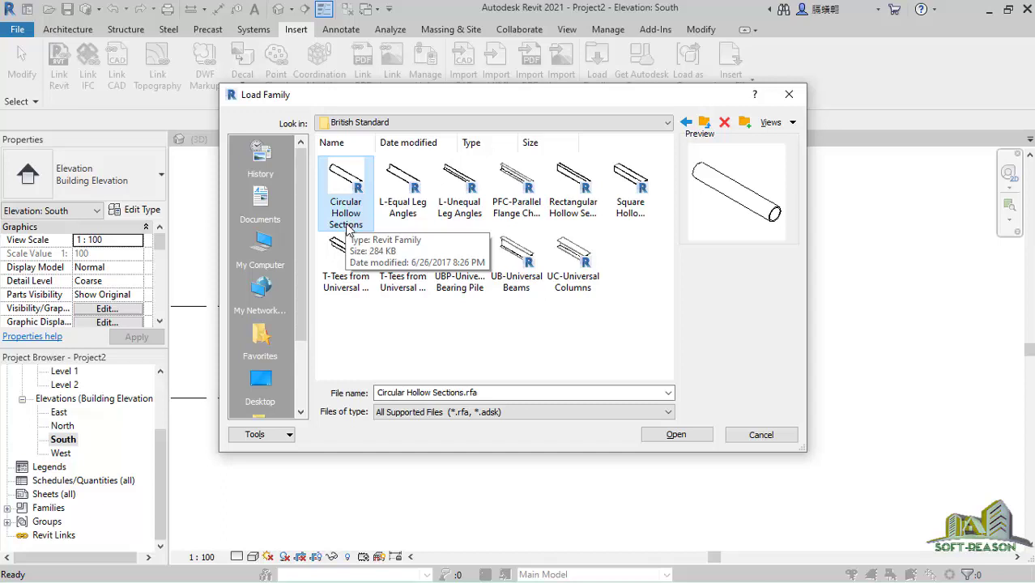
{"action": "left_click", "coordinate": [677, 434]}
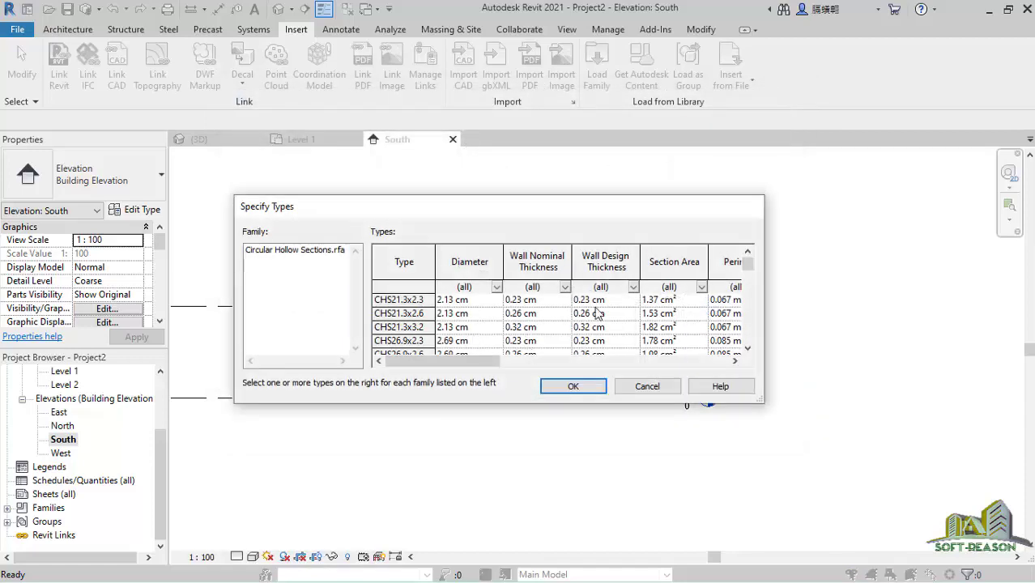
Step: Choose the CHS42.4x4 type of the circular hollow section family and load it into the project
{"action": "mouse_move", "coordinate": [751, 266]}
{"action": "left_mouse_down"}
{"action": "mouse_move", "coordinate": [746, 334]}
{"action": "mouse_move", "coordinate": [746, 272]}
{"action": "left_mouse_up"}
{"action": "left_click", "coordinate": [396, 314]}
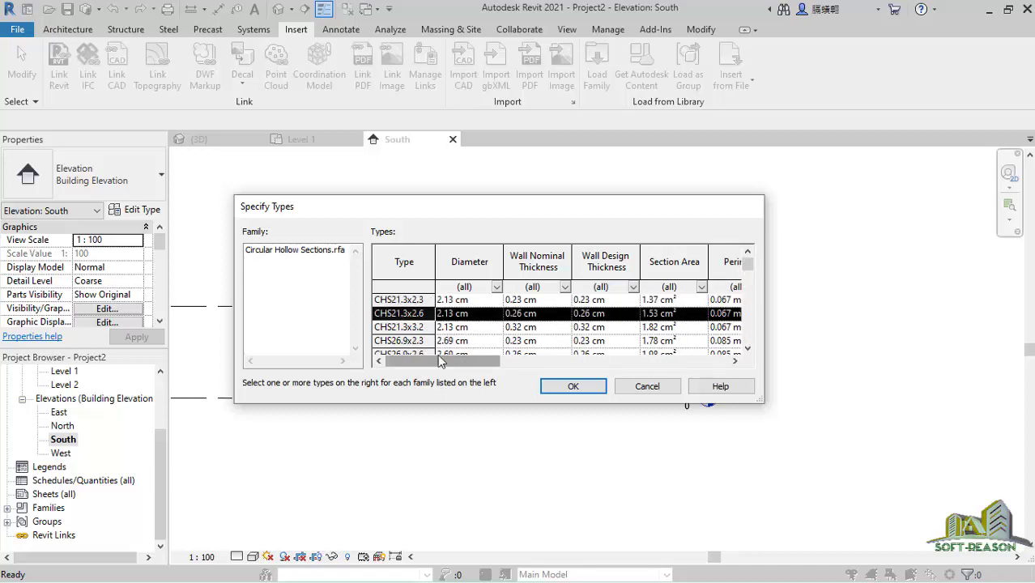
{"action": "scroll", "coordinate": [435, 328], "scroll_direction": "down", "scroll_amount": 1}
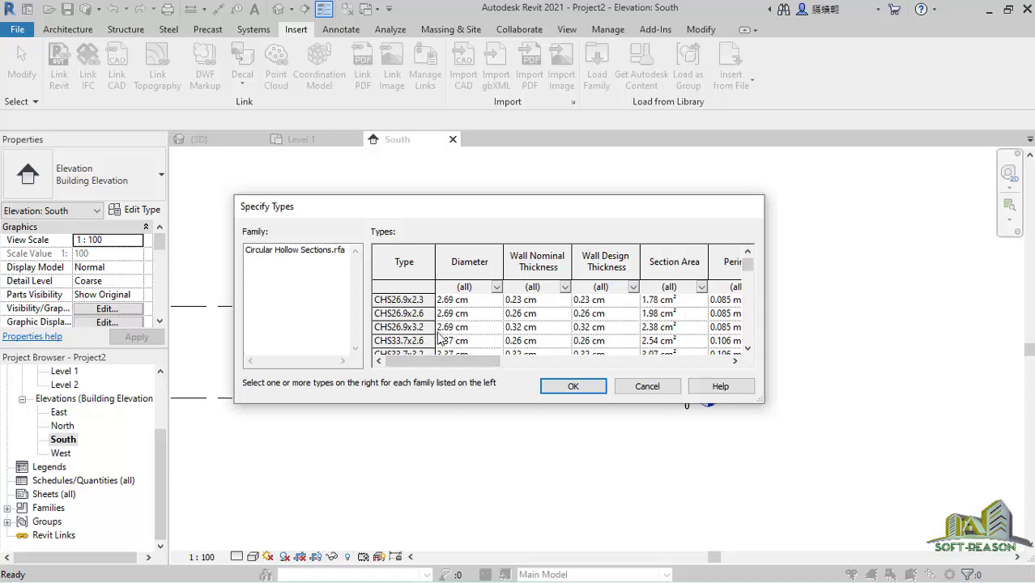
{"action": "scroll", "coordinate": [440, 337], "scroll_direction": "down", "scroll_amount": 1}
{"action": "scroll", "coordinate": [420, 337], "scroll_direction": "down", "scroll_amount": 1}
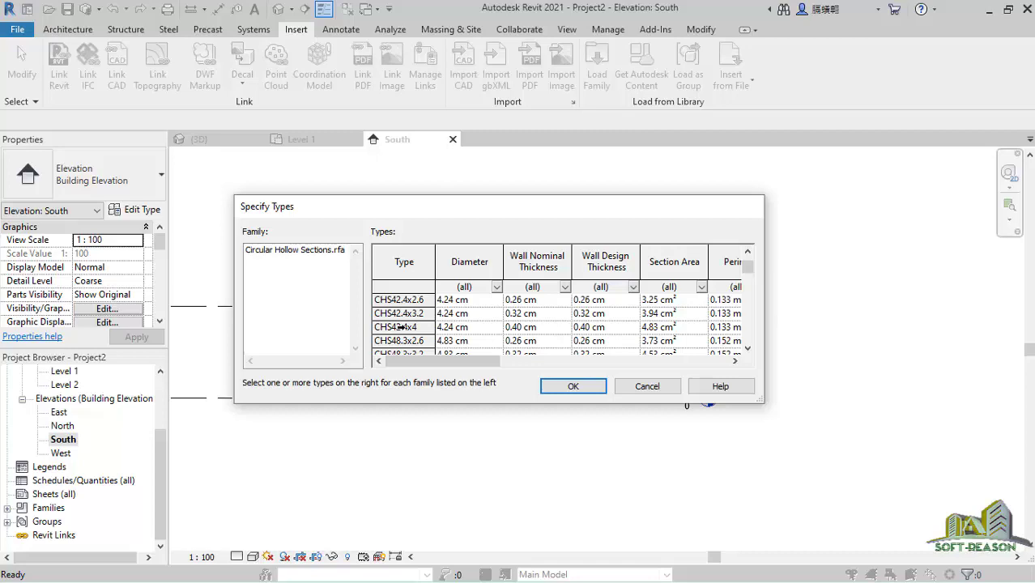
{"action": "left_click", "coordinate": [400, 327]}
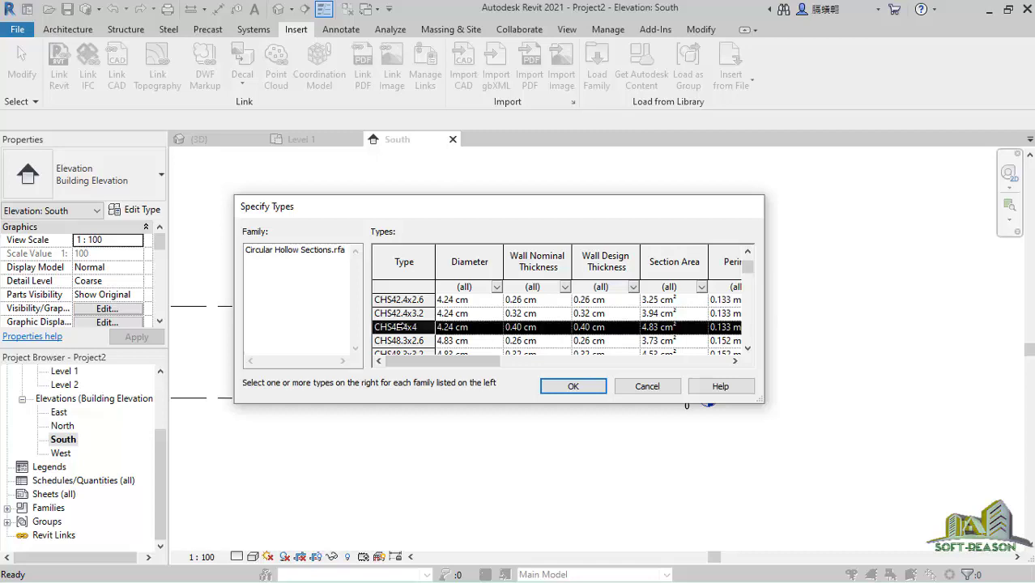
{"action": "left_click", "coordinate": [575, 388]}
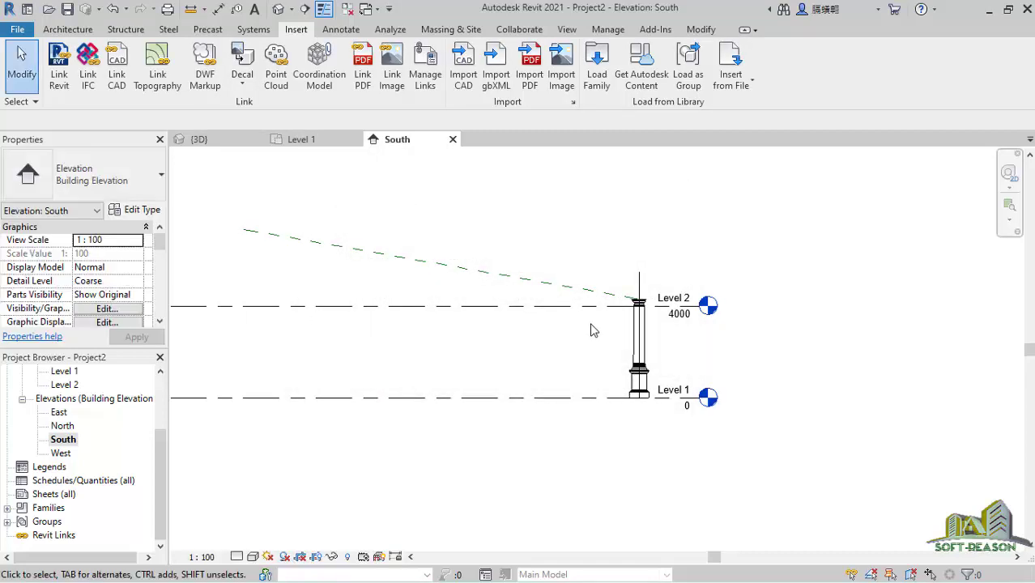
Step: Start a structural truss and set its work plane to Grid : 1
{"action": "left_click", "coordinate": [127, 30]}
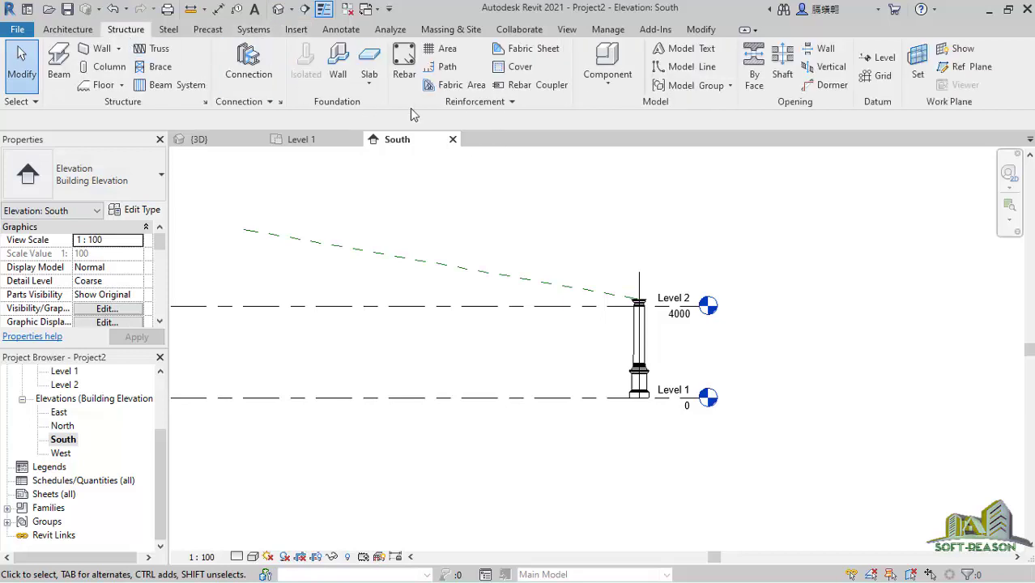
{"action": "left_click", "coordinate": [157, 49]}
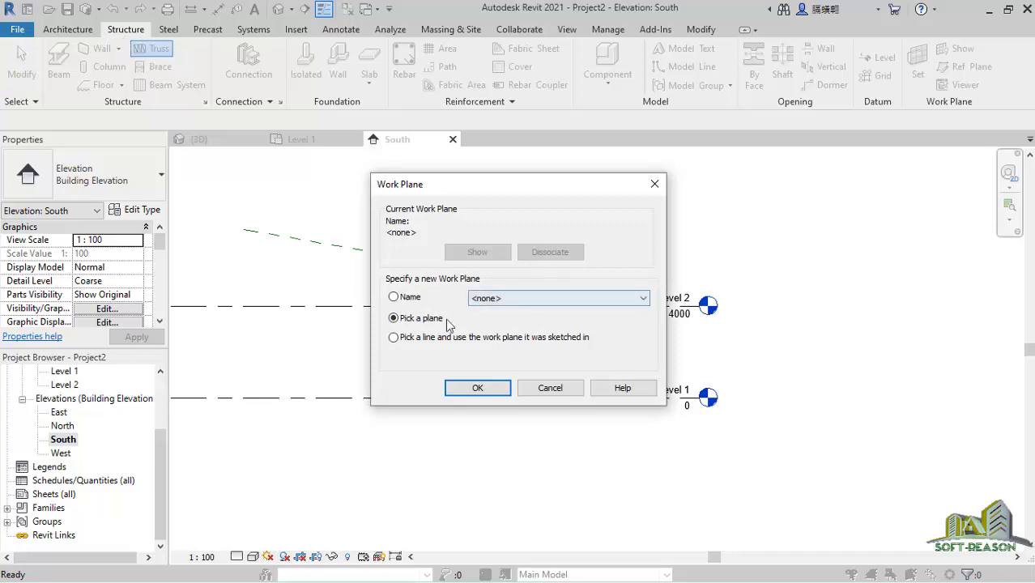
{"action": "left_click", "coordinate": [576, 301]}
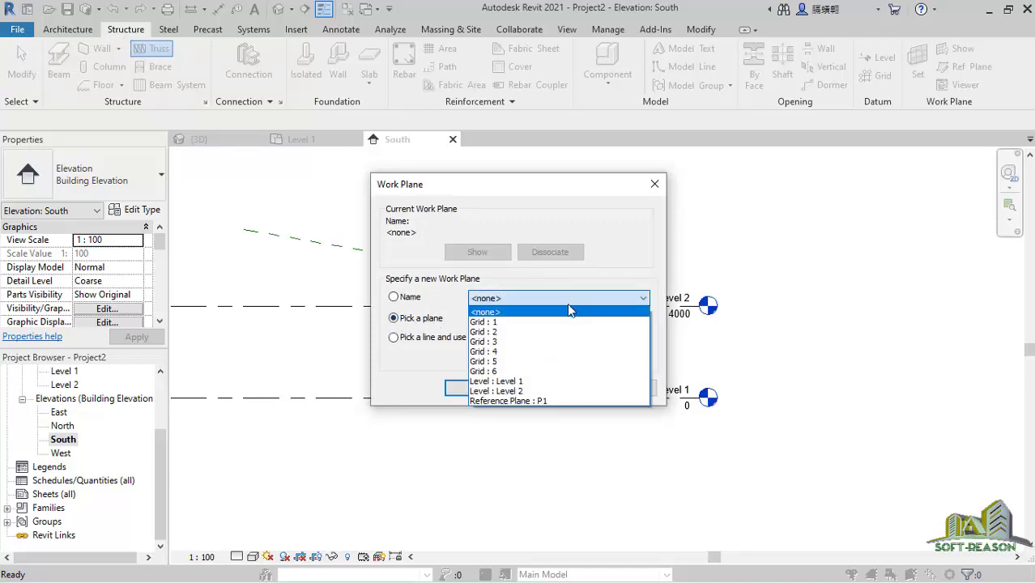
{"action": "left_click", "coordinate": [519, 322]}
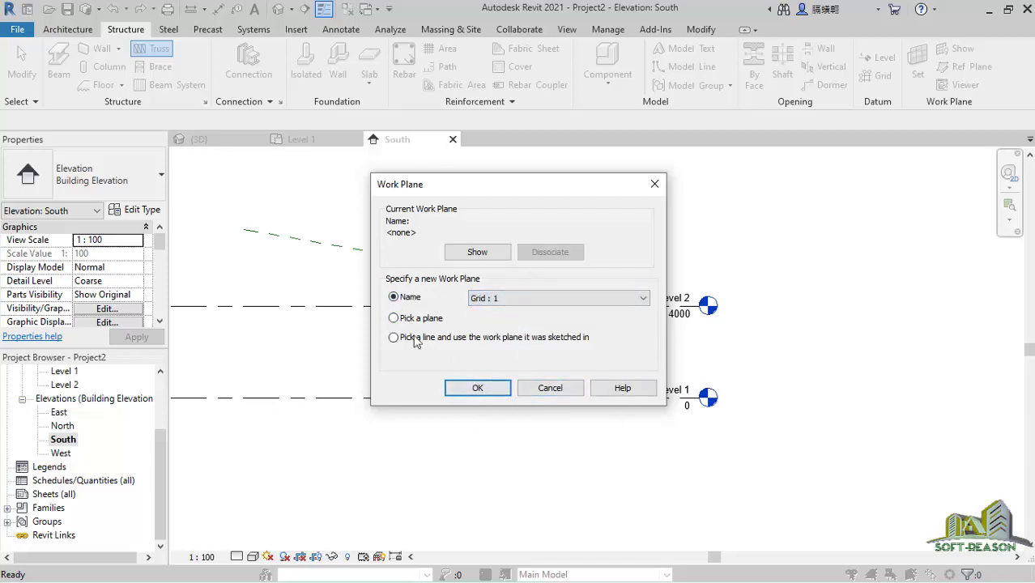
{"action": "left_click", "coordinate": [478, 388]}
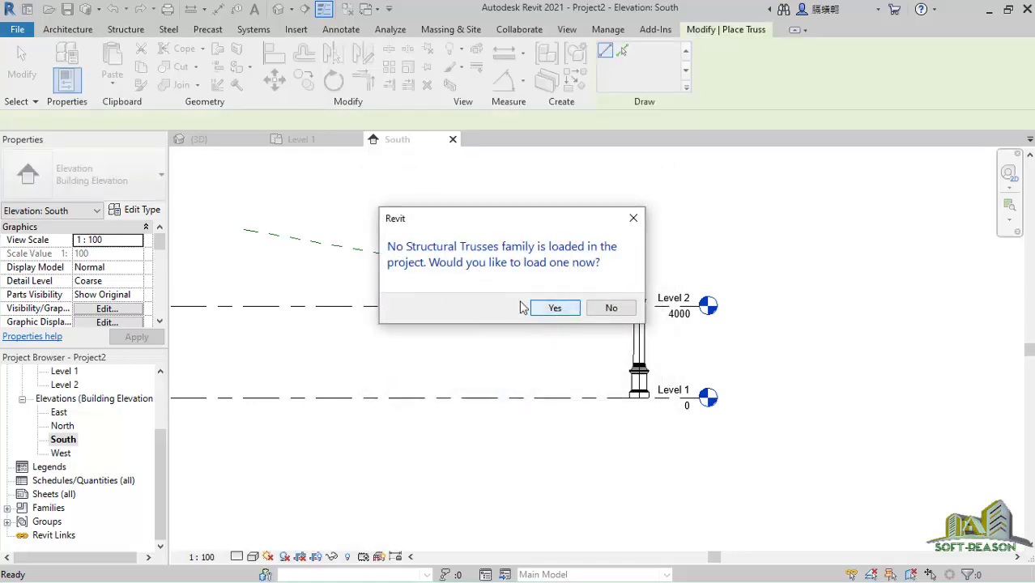
Step: Load the Howe Flat Truss.rfa family from the UK library's Structural Trusses folder
{"action": "left_click", "coordinate": [555, 308]}
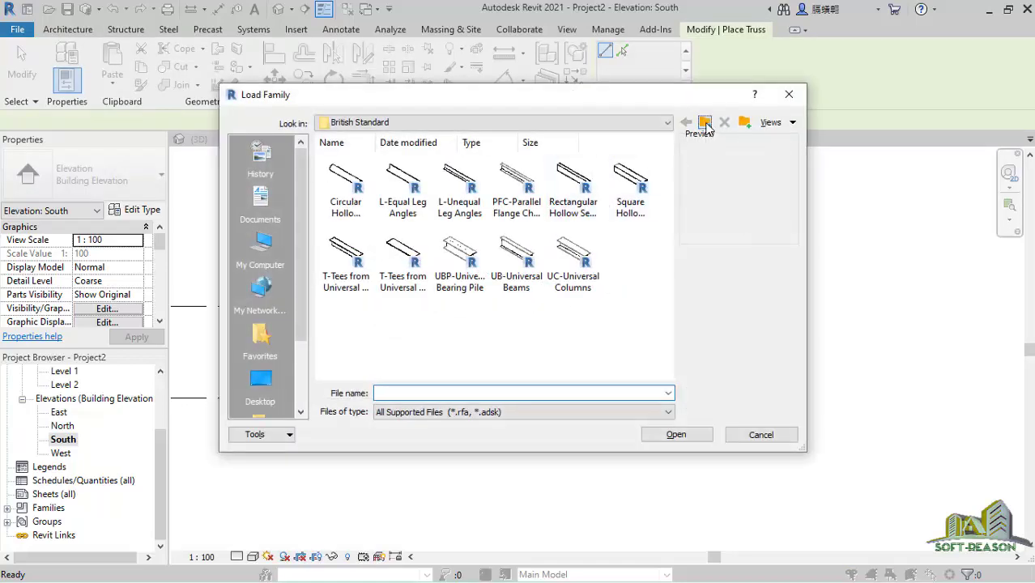
{"action": "left_click", "coordinate": [706, 124]}
{"action": "left_click", "coordinate": [705, 123]}
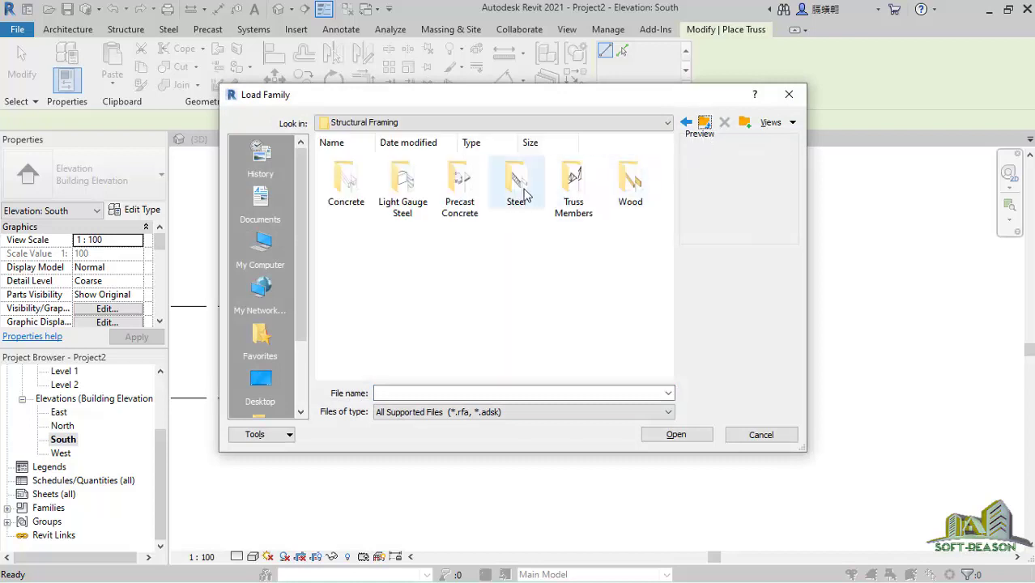
{"action": "left_click", "coordinate": [706, 129]}
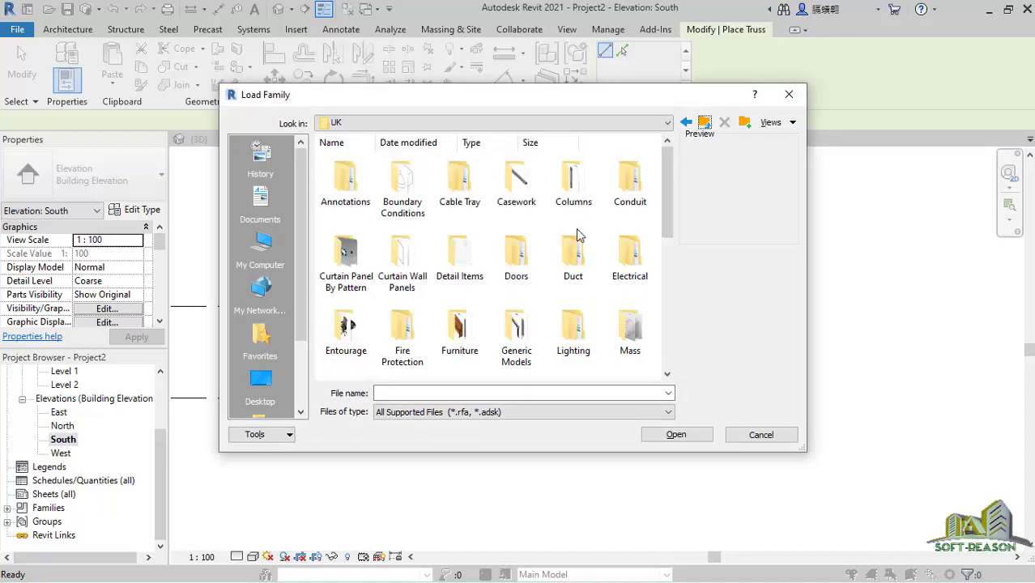
{"action": "scroll", "coordinate": [516, 259], "scroll_direction": "down", "scroll_amount": 5}
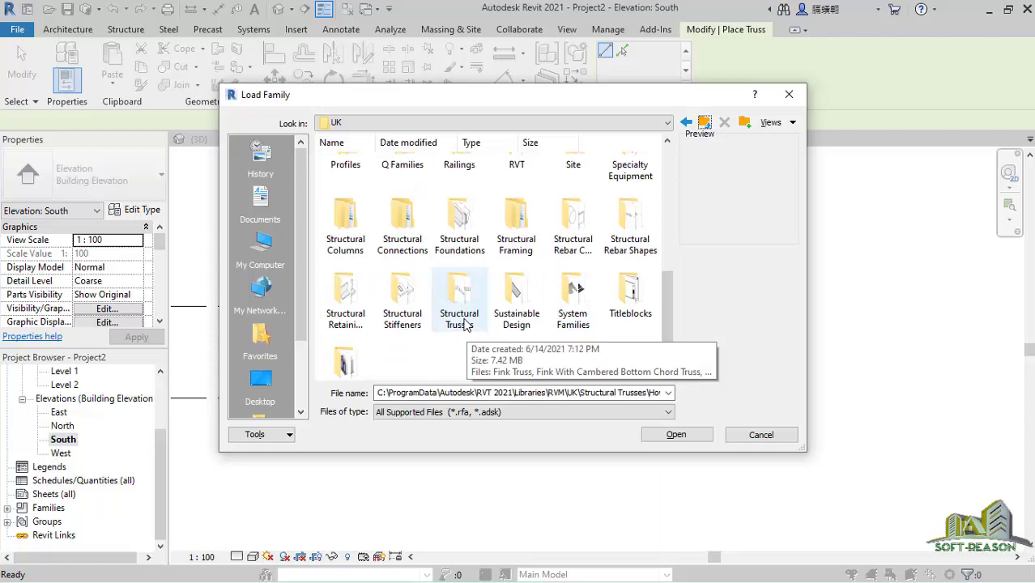
{"action": "double_click", "coordinate": [458, 293]}
{"action": "left_click", "coordinate": [459, 182]}
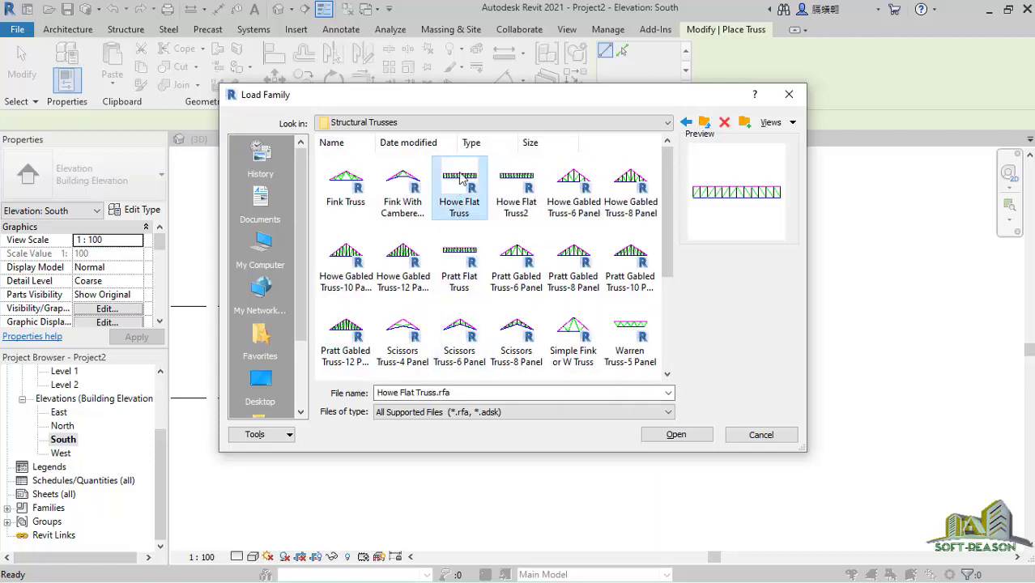
{"action": "left_click", "coordinate": [667, 436]}
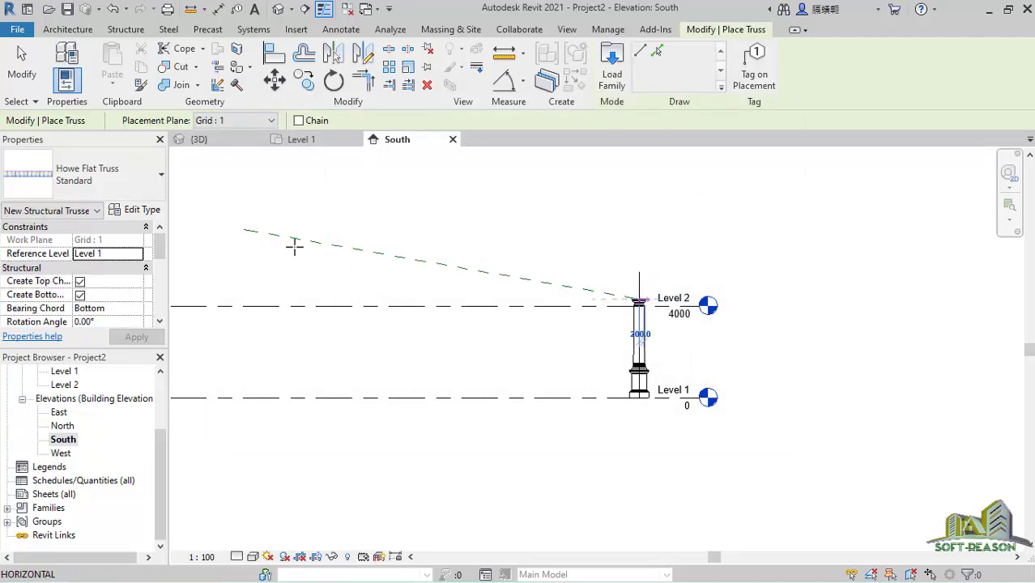
Step: Place the Howe Flat Truss along the sloping reference plane between the column top and the plane's upper end, and set the view's detail level to Fine
{"action": "left_click", "coordinate": [251, 229]}
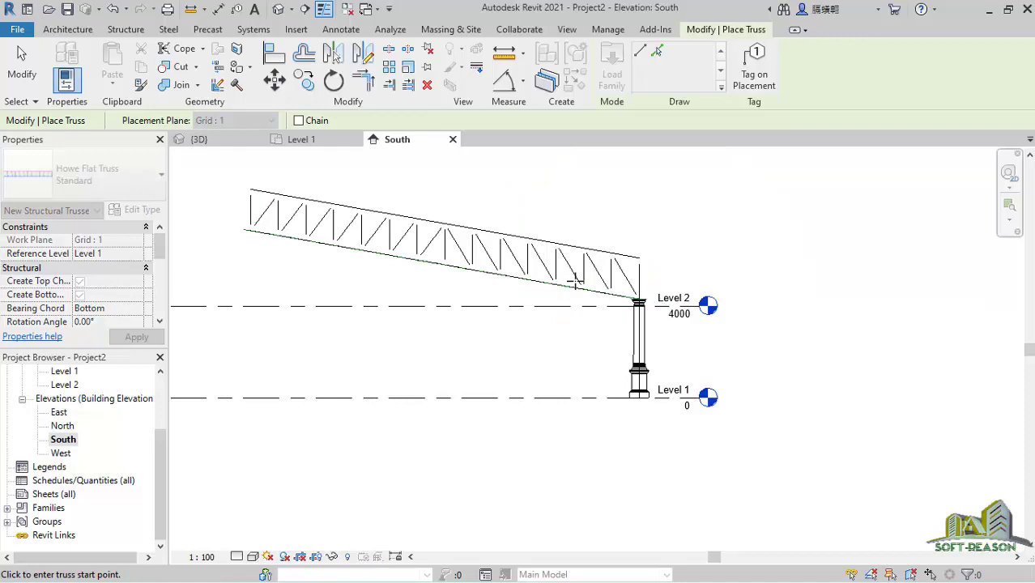
{"action": "scroll", "coordinate": [267, 191], "scroll_direction": "up", "scroll_amount": 2}
{"action": "scroll", "coordinate": [254, 188], "scroll_direction": "up", "scroll_amount": 1}
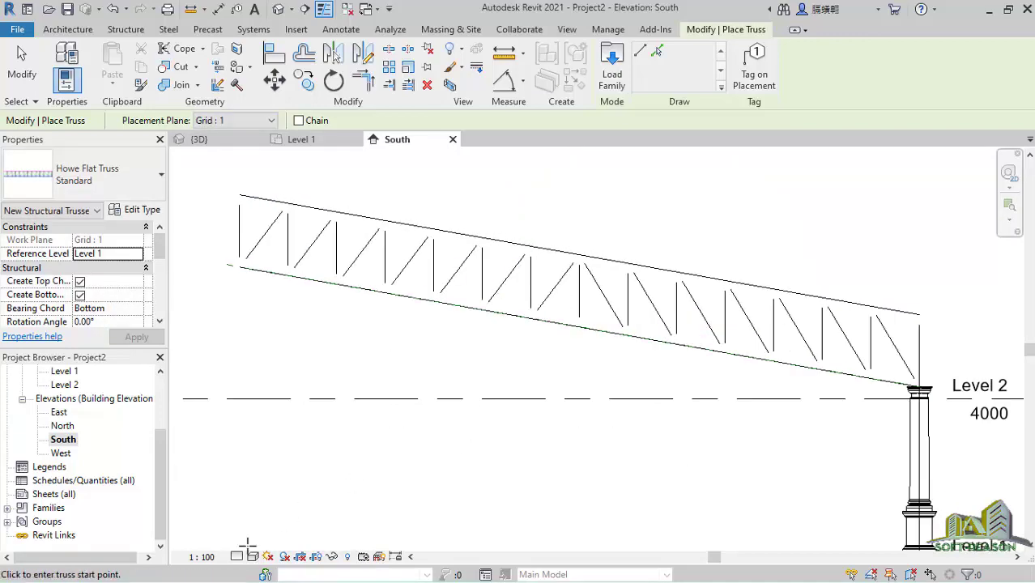
{"action": "left_click", "coordinate": [237, 557]}
{"action": "left_click", "coordinate": [258, 539]}
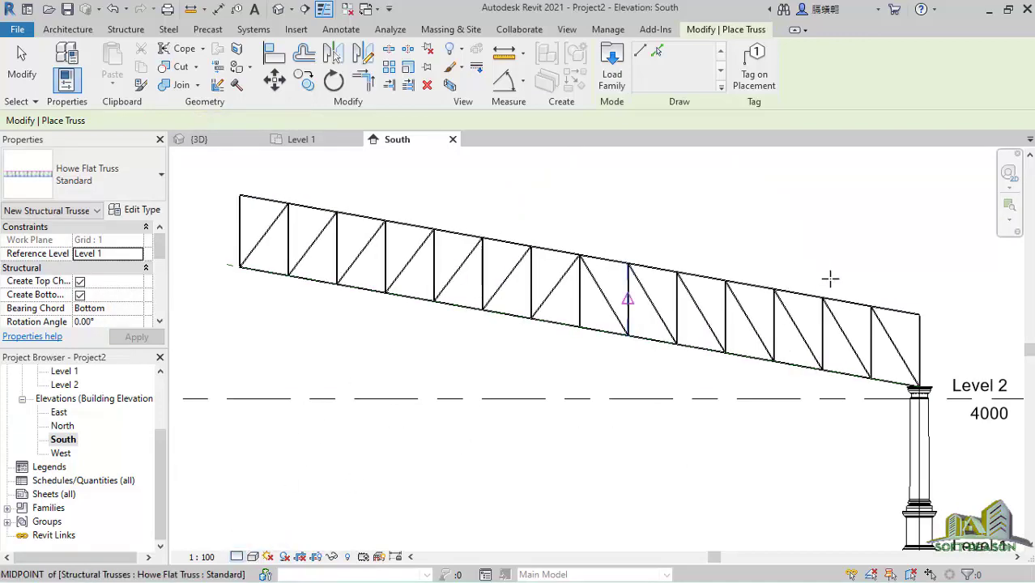
Step: Finish placing trusses and examine how the vertical and diagonal webs meet the top chord
{"action": "scroll", "coordinate": [894, 336], "scroll_direction": "up", "scroll_amount": 2}
{"action": "scroll", "coordinate": [895, 336], "scroll_direction": "up", "scroll_amount": 6}
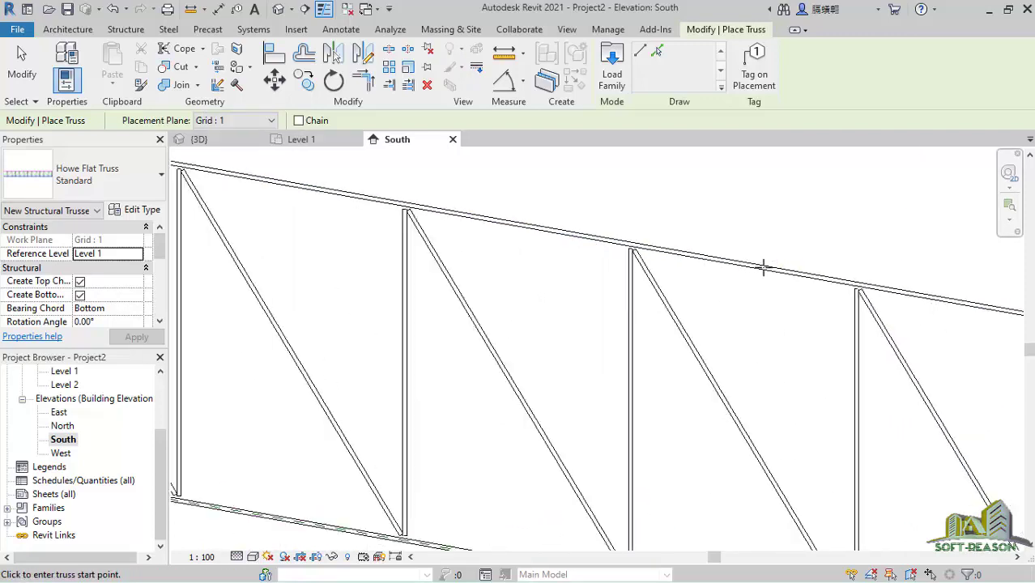
{"action": "scroll", "coordinate": [635, 250], "scroll_direction": "up", "scroll_amount": 5}
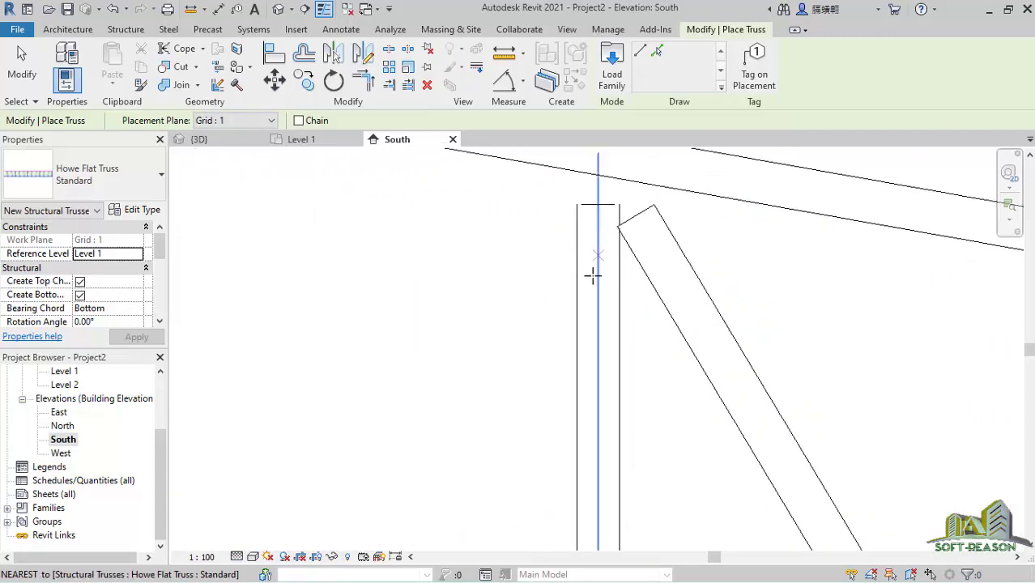
{"action": "scroll", "coordinate": [608, 190], "scroll_direction": "down", "scroll_amount": 2}
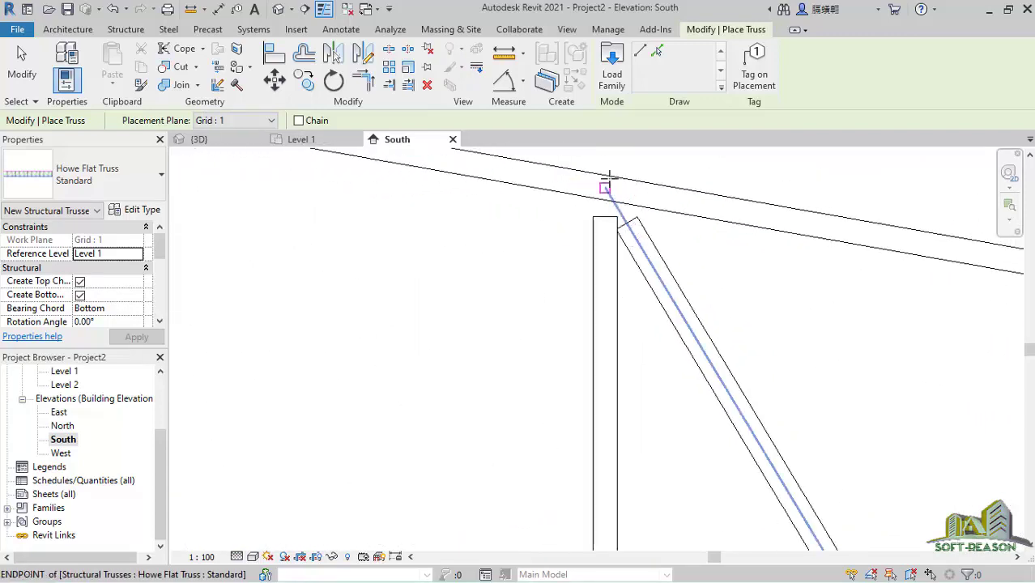
{"action": "scroll", "coordinate": [640, 214], "scroll_direction": "up", "scroll_amount": 1}
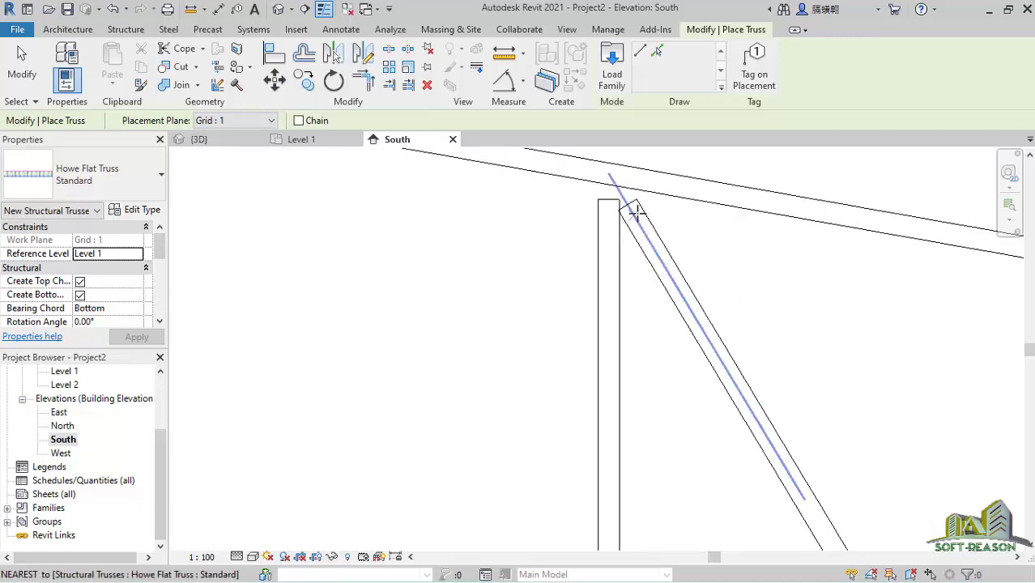
{"action": "scroll", "coordinate": [648, 243], "scroll_direction": "down", "scroll_amount": 4}
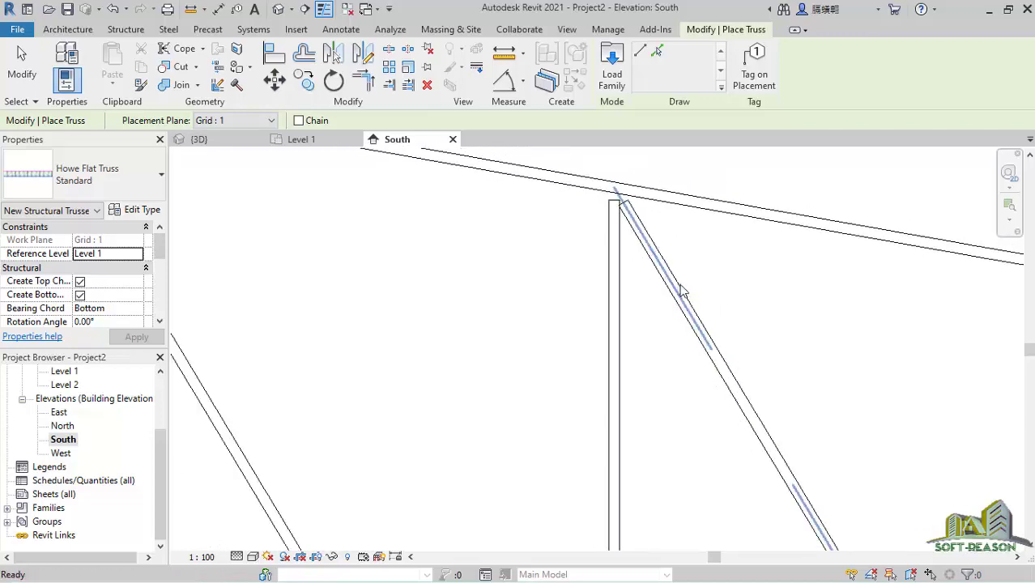
{"action": "key", "text": "Escape"}
{"action": "key", "text": "Escape"}
{"action": "scroll", "coordinate": [666, 218], "scroll_direction": "up", "scroll_amount": 4}
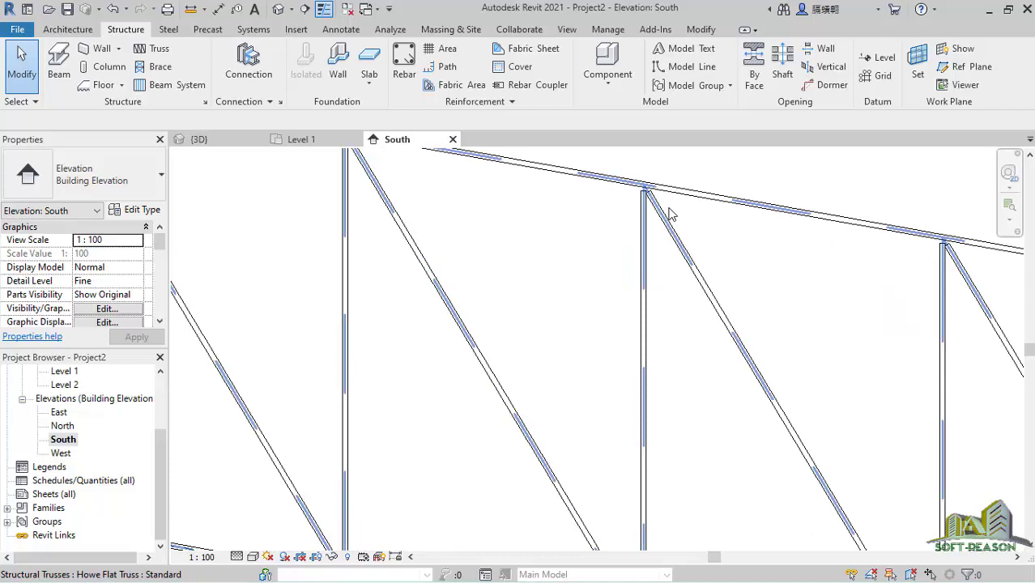
{"action": "scroll", "coordinate": [605, 404], "scroll_direction": "down", "scroll_amount": 2}
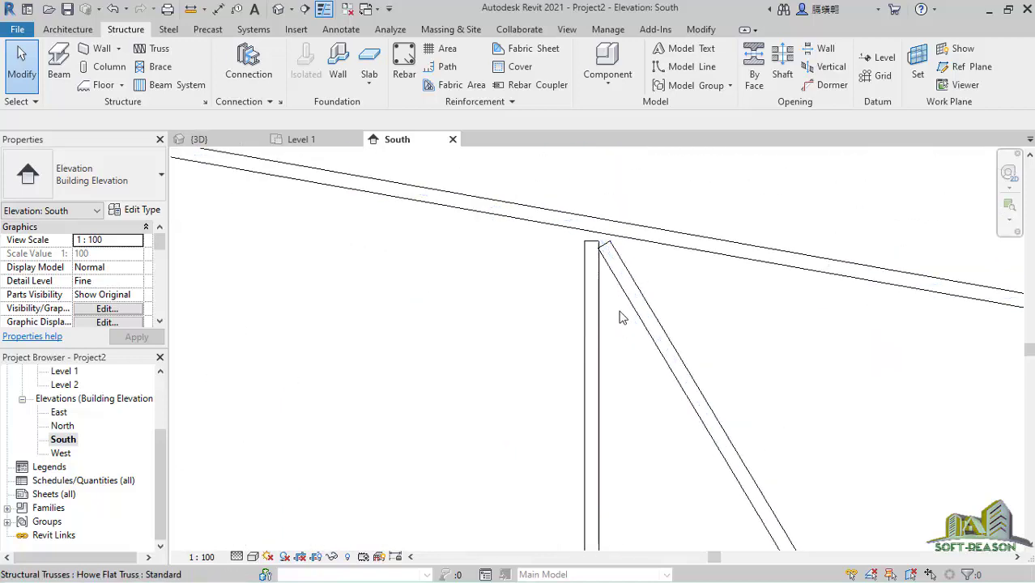
{"action": "scroll", "coordinate": [601, 340], "scroll_direction": "up", "scroll_amount": 2}
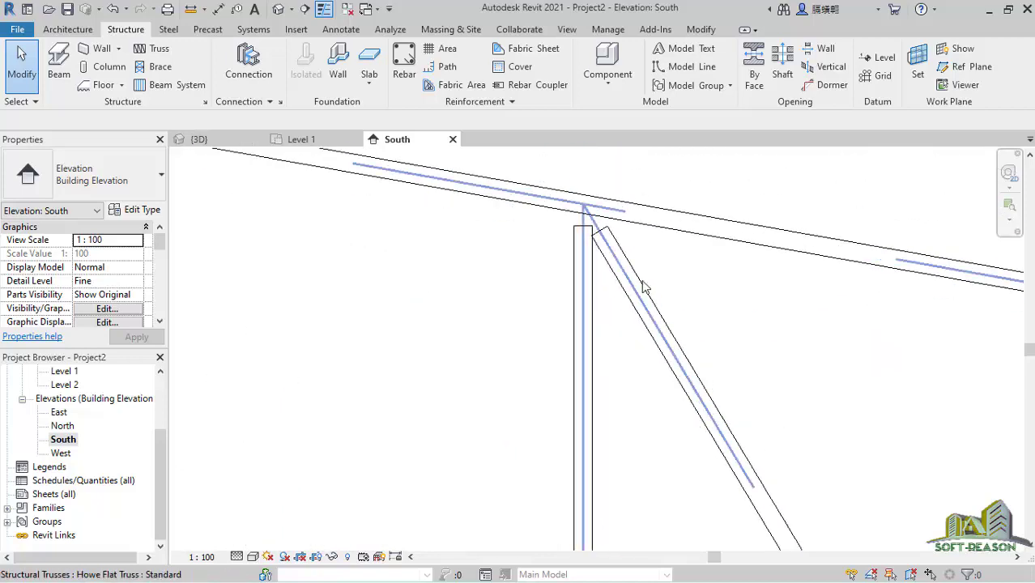
{"action": "scroll", "coordinate": [644, 288], "scroll_direction": "down", "scroll_amount": 2}
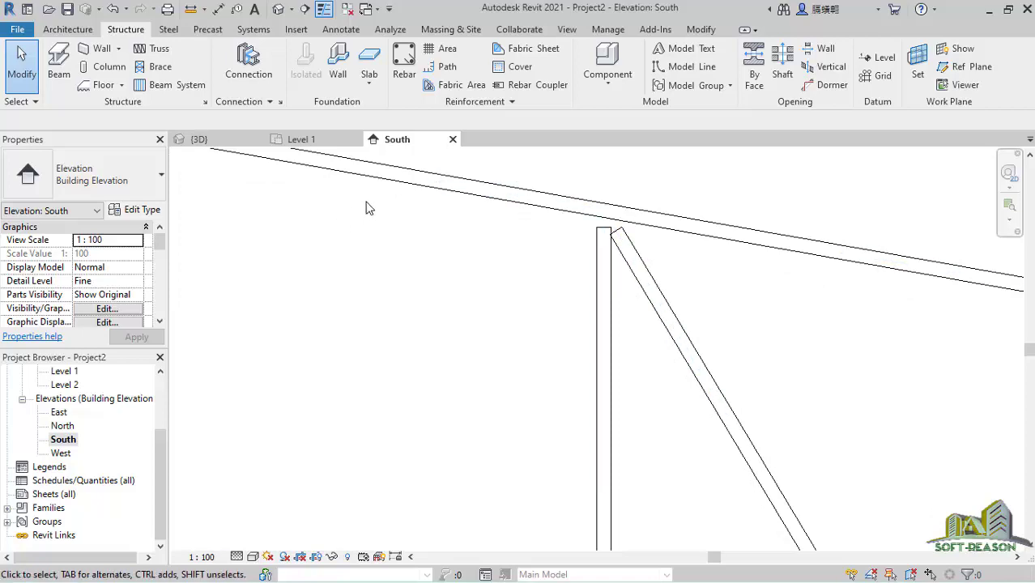
{"action": "scroll", "coordinate": [620, 186], "scroll_direction": "down", "scroll_amount": 5}
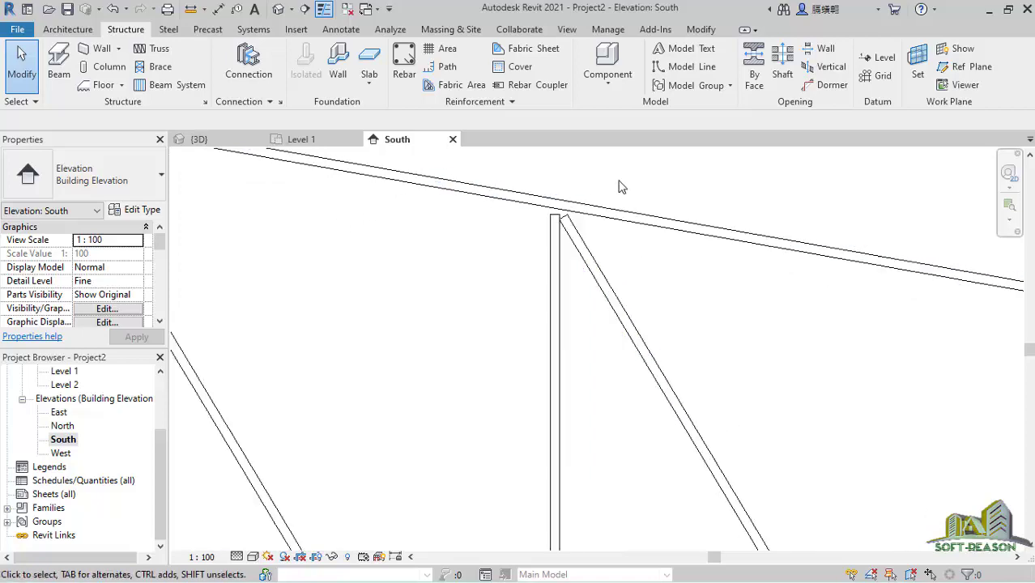
Step: Edit the placed truss's type and set the top chords' structural framing type to Circular Hollow Sections:CHS42.4x4
{"action": "left_click", "coordinate": [531, 210]}
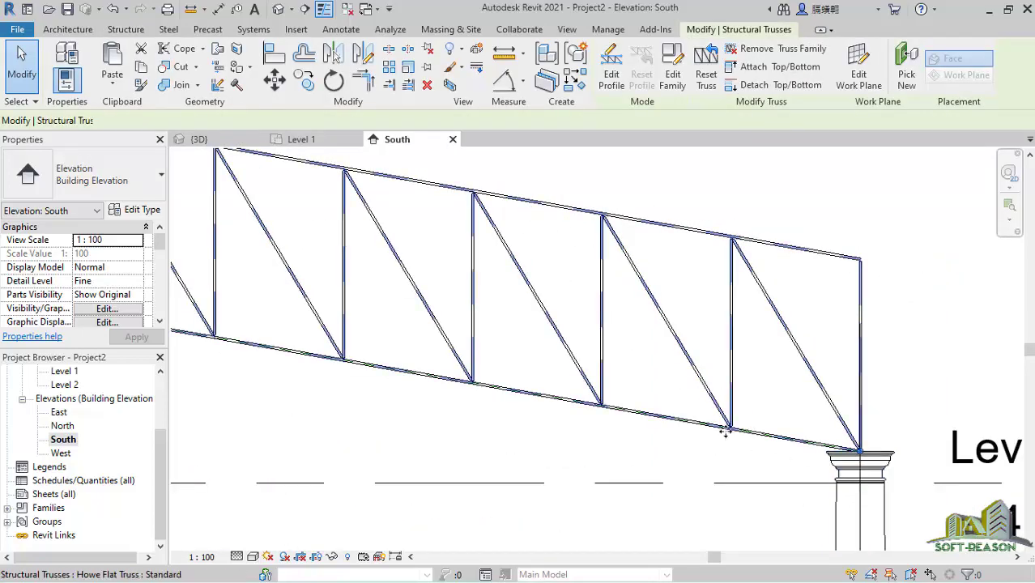
{"action": "scroll", "coordinate": [723, 293], "scroll_direction": "down", "scroll_amount": 2}
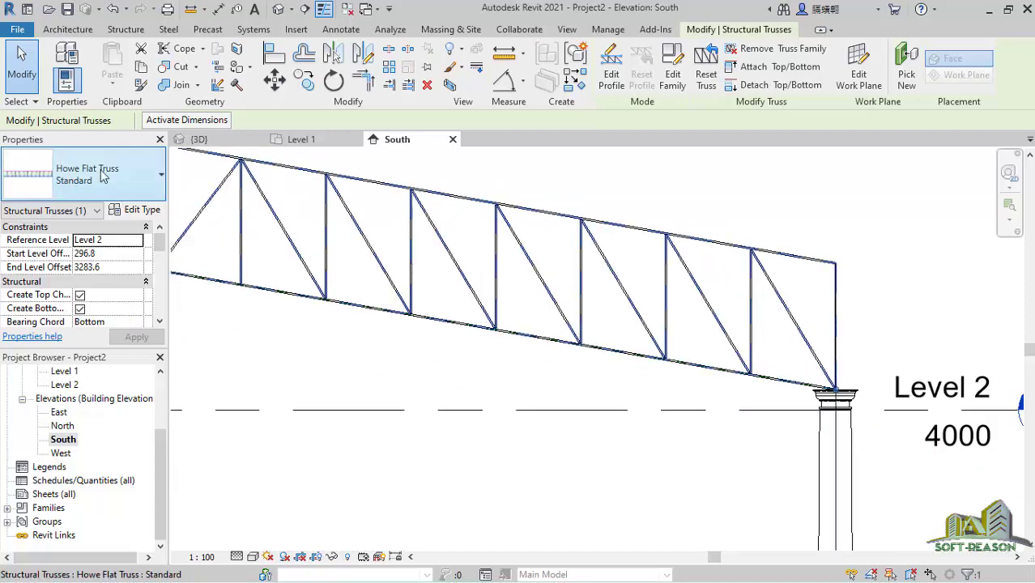
{"action": "left_click", "coordinate": [134, 210]}
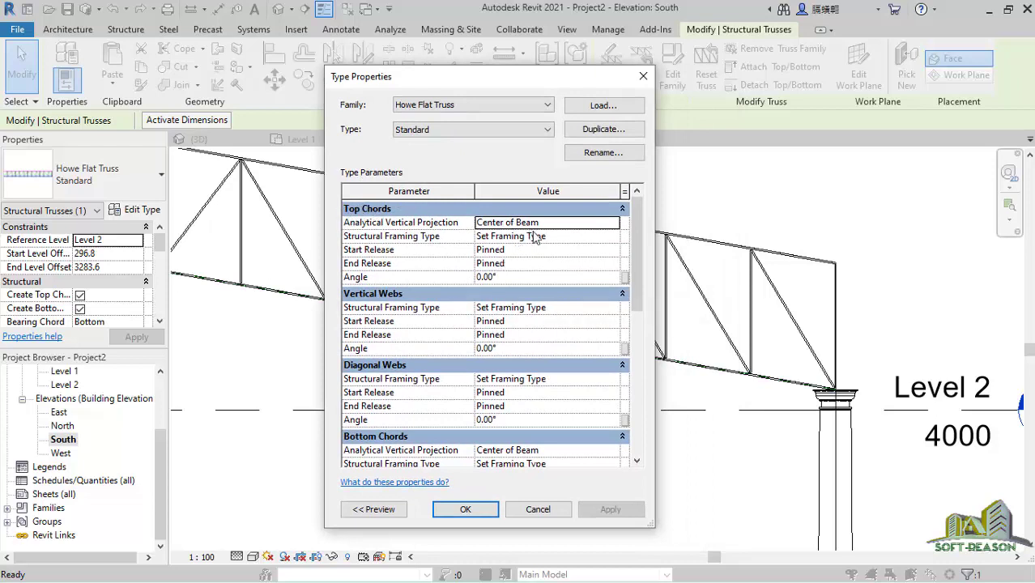
{"action": "left_click", "coordinate": [613, 238]}
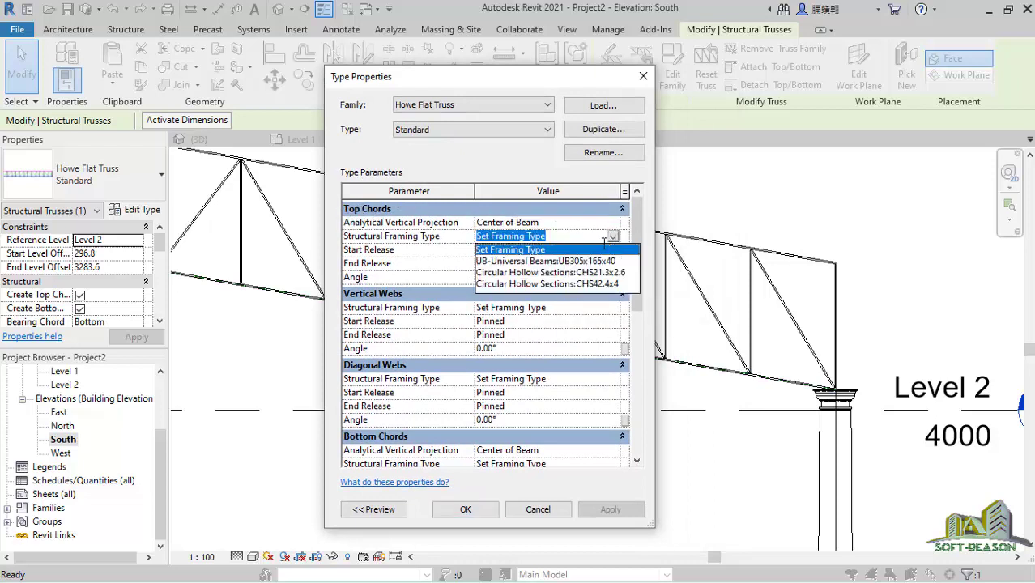
{"action": "left_click", "coordinate": [601, 284]}
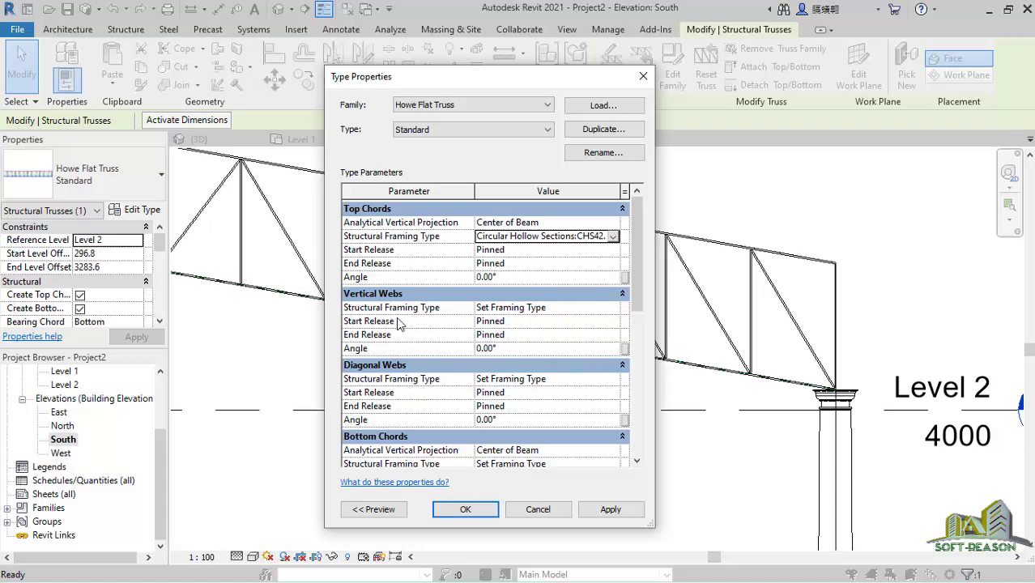
Step: Set the structural framing type of both the vertical webs and the diagonal webs to Circular Hollow Sections:CHS21.3x2.6
{"action": "left_click", "coordinate": [613, 309]}
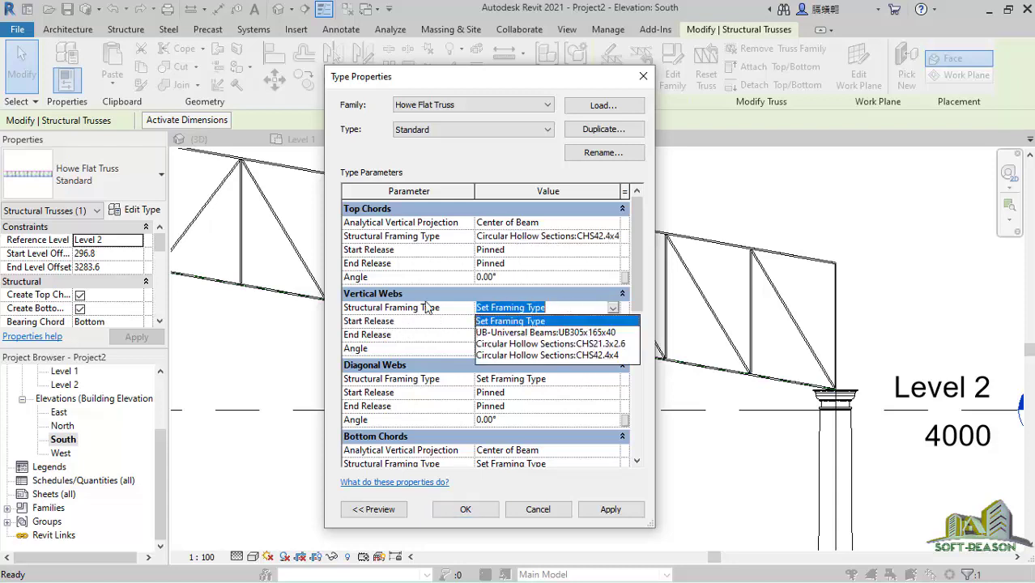
{"action": "left_click", "coordinate": [541, 344]}
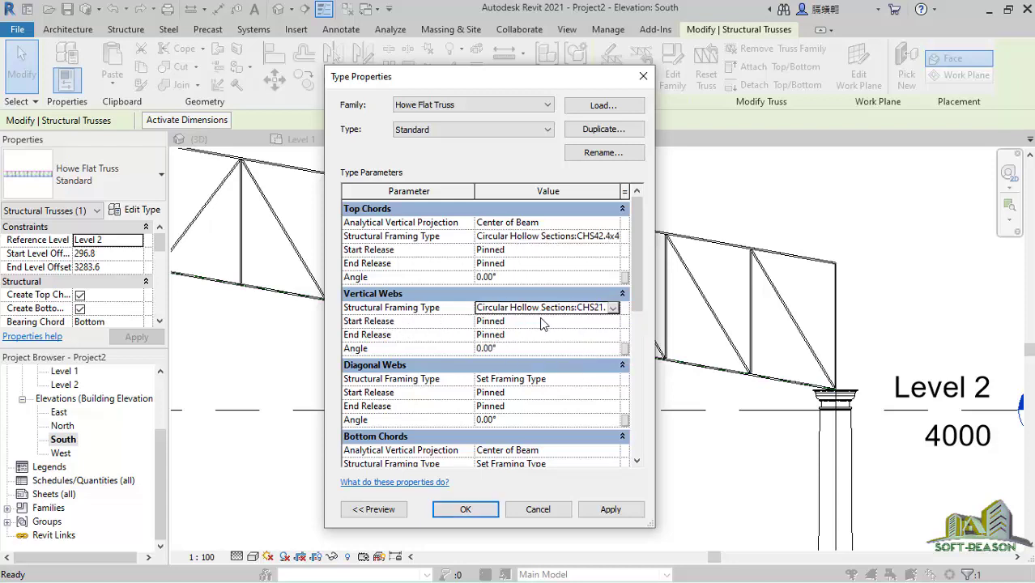
{"action": "left_click", "coordinate": [613, 380]}
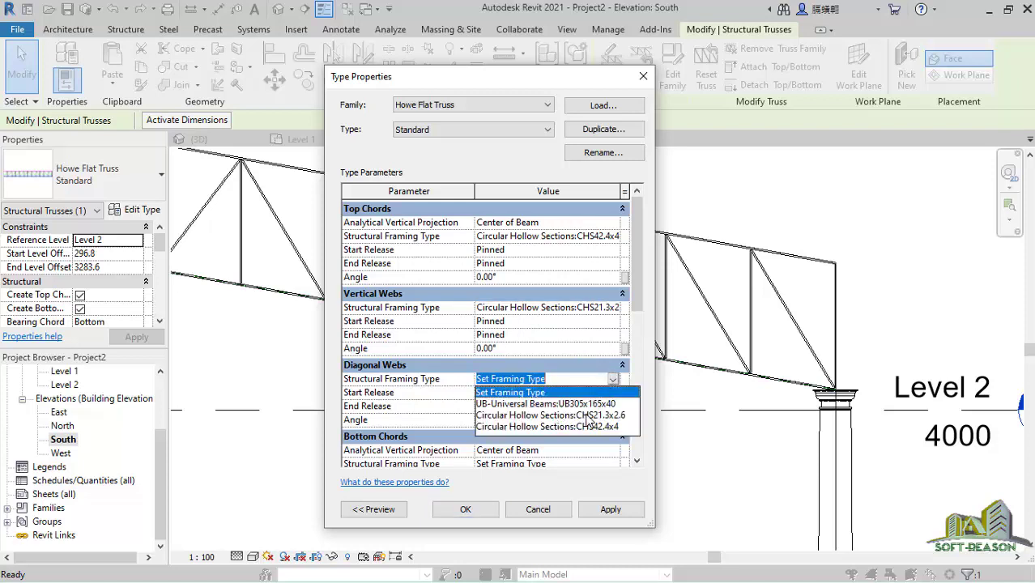
{"action": "left_click", "coordinate": [587, 416]}
Step: Set the bottom chords' structural framing type to Circular Hollow Sections:CHS42.4x4 and apply the truss type changes
{"action": "left_click", "coordinate": [580, 452]}
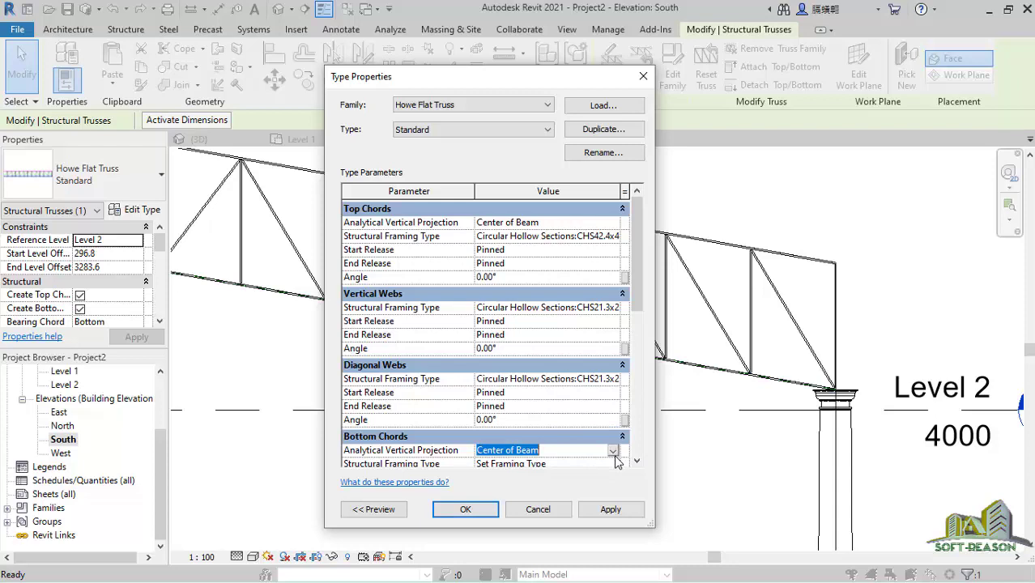
{"action": "left_click", "coordinate": [613, 451]}
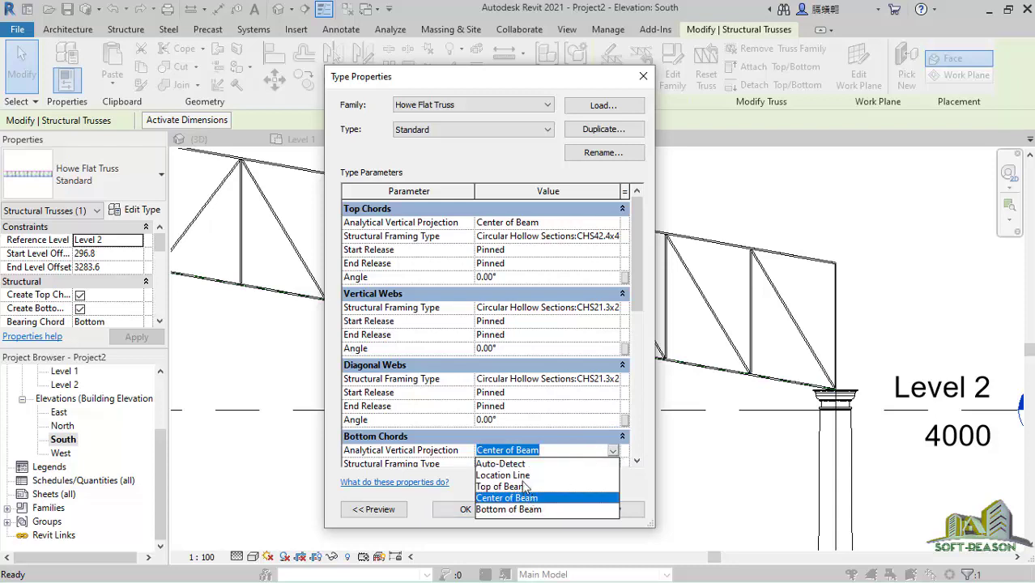
{"action": "scroll", "coordinate": [566, 429], "scroll_direction": "down", "scroll_amount": 2}
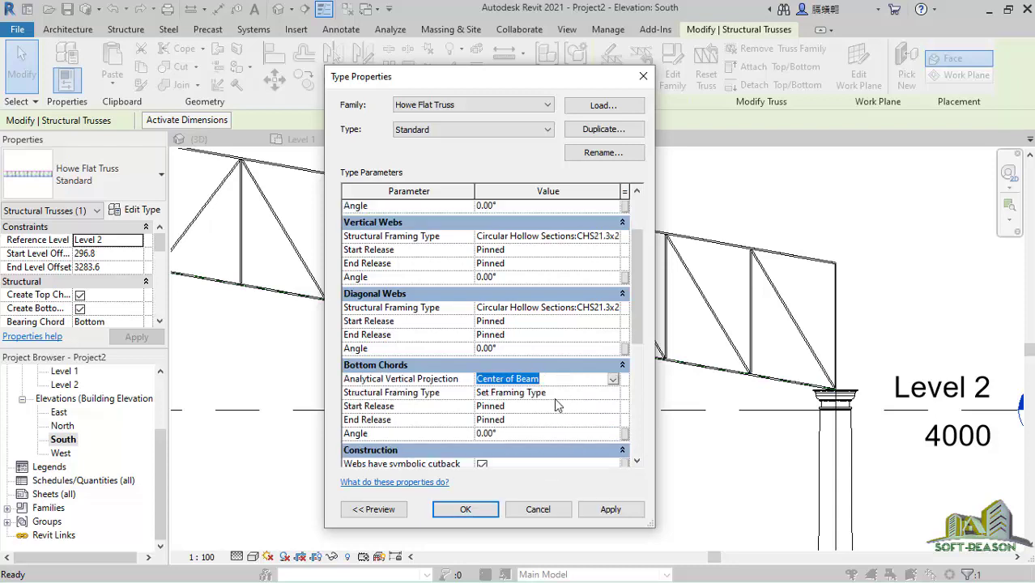
{"action": "left_click", "coordinate": [555, 396]}
{"action": "left_click", "coordinate": [614, 393]}
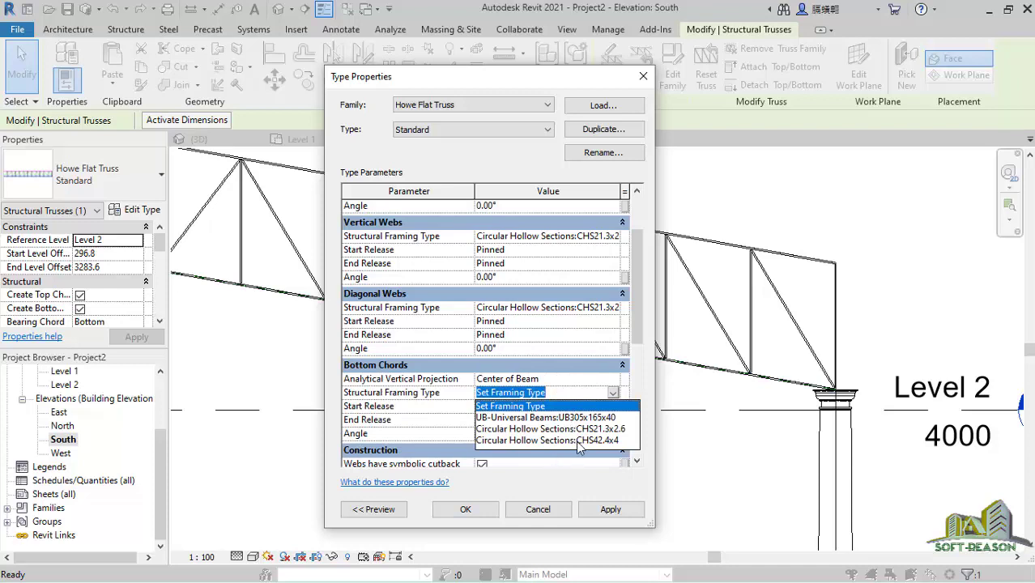
{"action": "left_click", "coordinate": [576, 440]}
{"action": "left_click", "coordinate": [613, 516]}
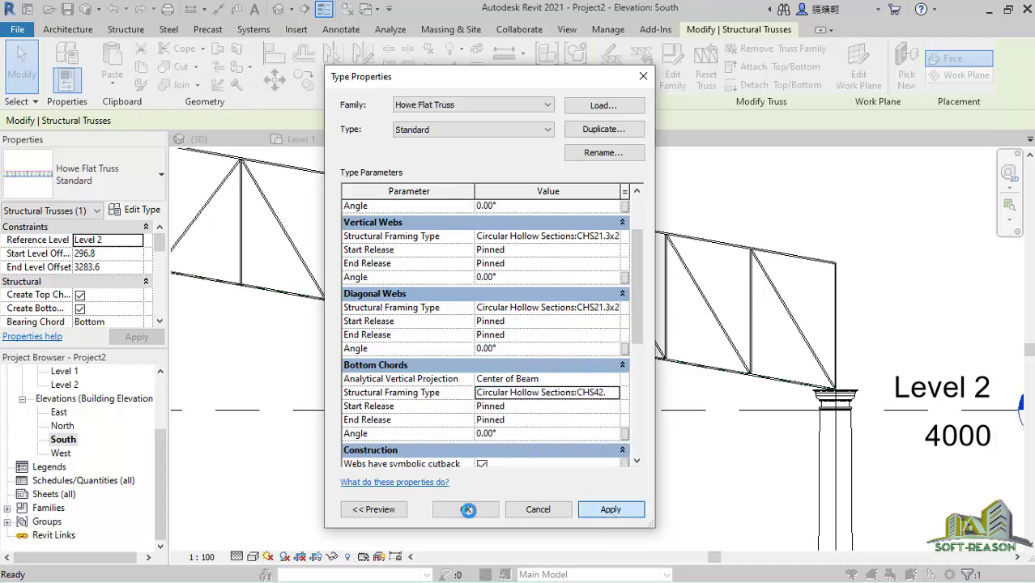
{"action": "left_click", "coordinate": [467, 510]}
{"action": "scroll", "coordinate": [546, 208], "scroll_direction": "up", "scroll_amount": 6}
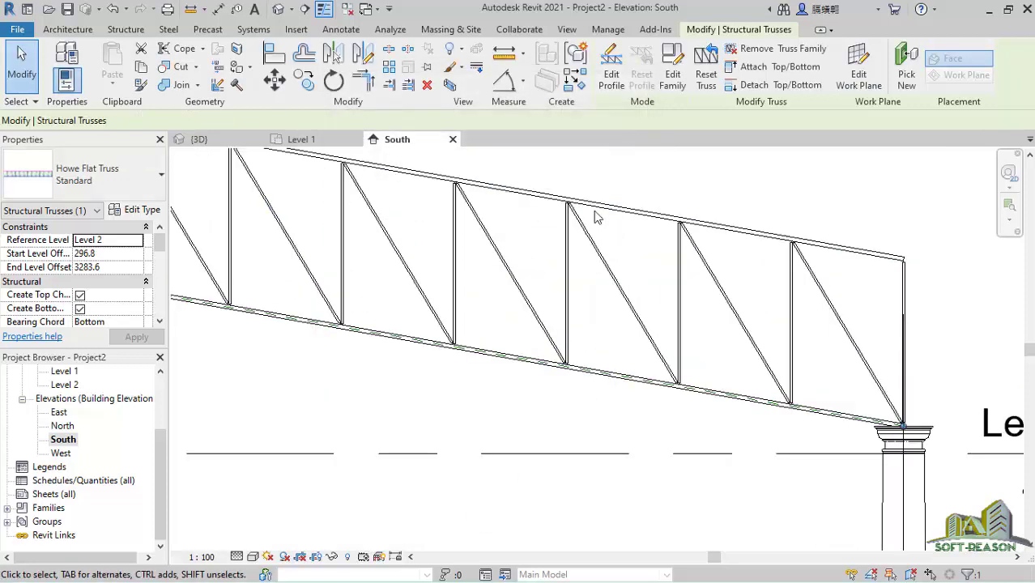
{"action": "scroll", "coordinate": [547, 208], "scroll_direction": "up", "scroll_amount": 2}
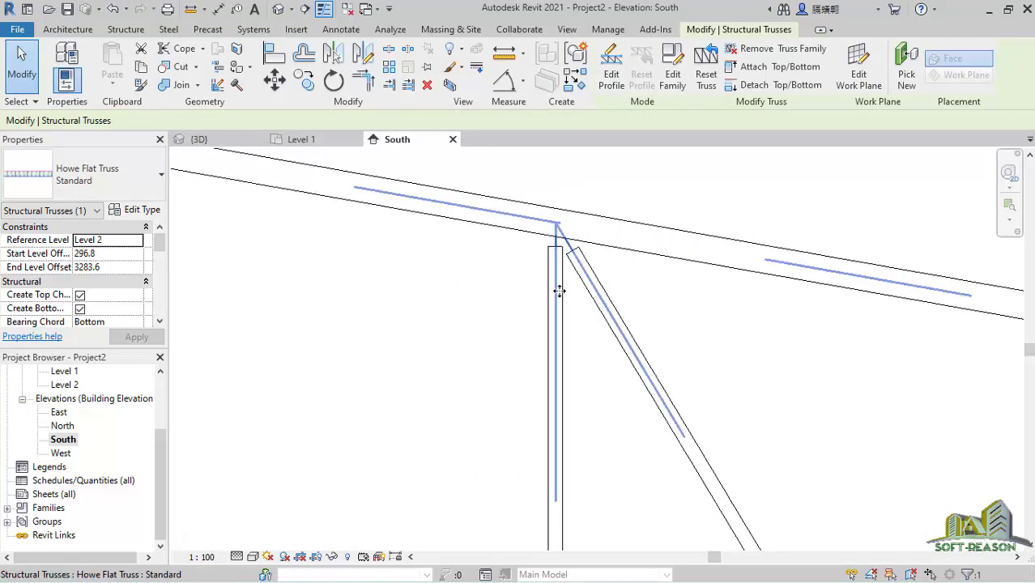
{"action": "scroll", "coordinate": [549, 222], "scroll_direction": "down", "scroll_amount": 2}
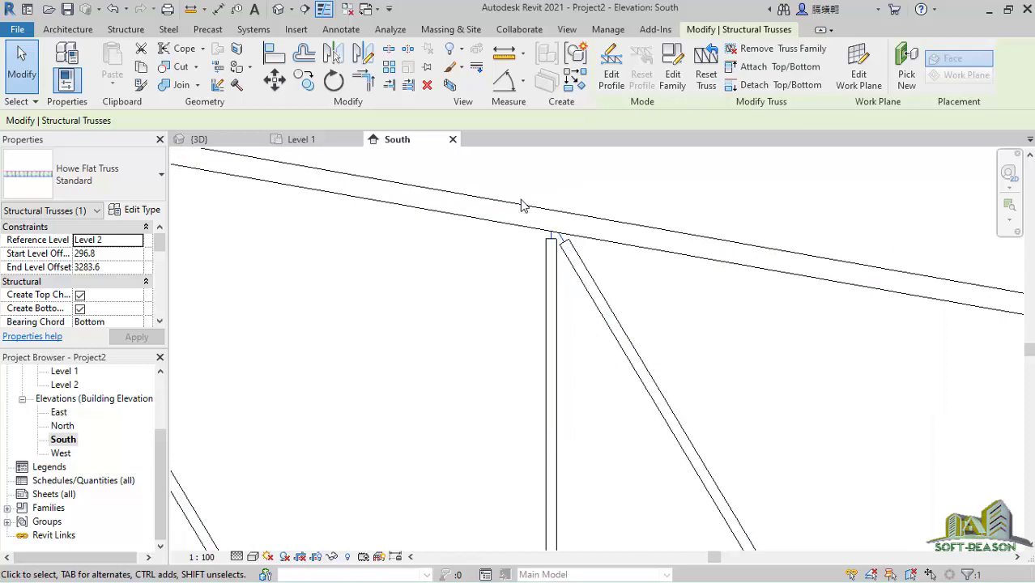
Step: Unpin all of the placed Howe flat truss's framing members in the South elevation
{"action": "scroll", "coordinate": [519, 259], "scroll_direction": "down", "scroll_amount": 2}
{"action": "scroll", "coordinate": [567, 273], "scroll_direction": "down", "scroll_amount": 5}
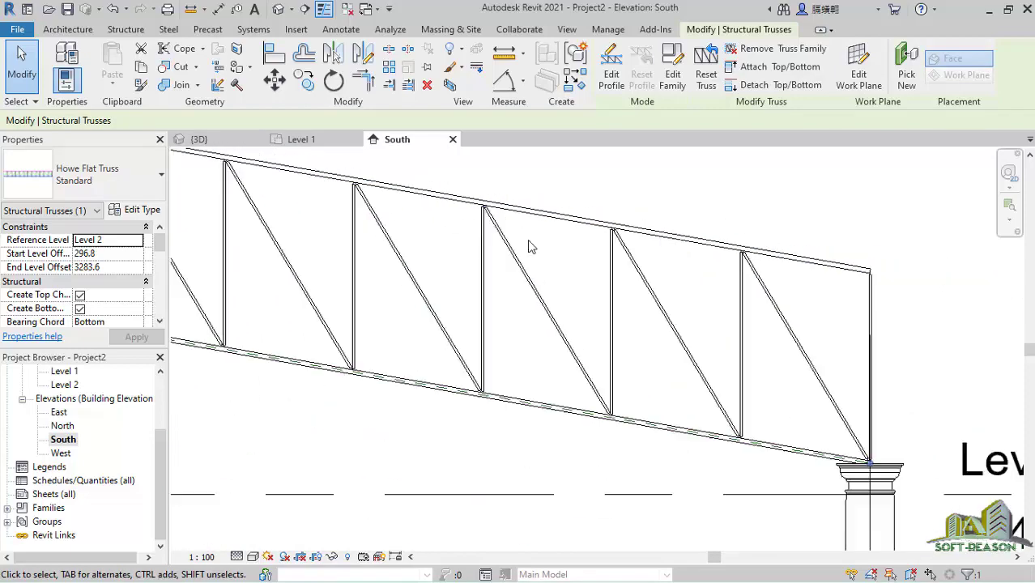
{"action": "scroll", "coordinate": [498, 213], "scroll_direction": "up", "scroll_amount": 6}
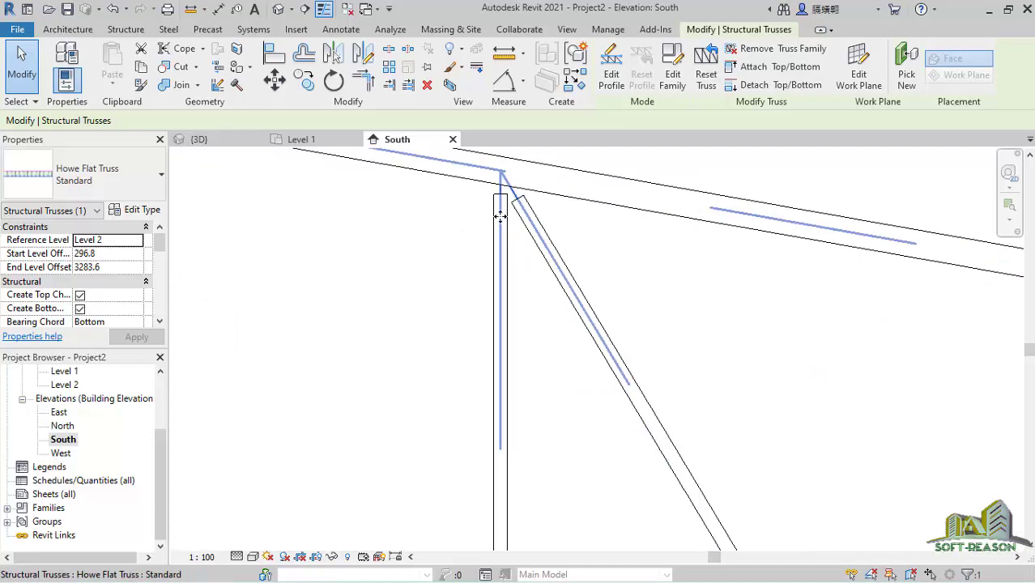
{"action": "scroll", "coordinate": [511, 194], "scroll_direction": "down", "scroll_amount": 5}
{"action": "key", "text": "Escape"}
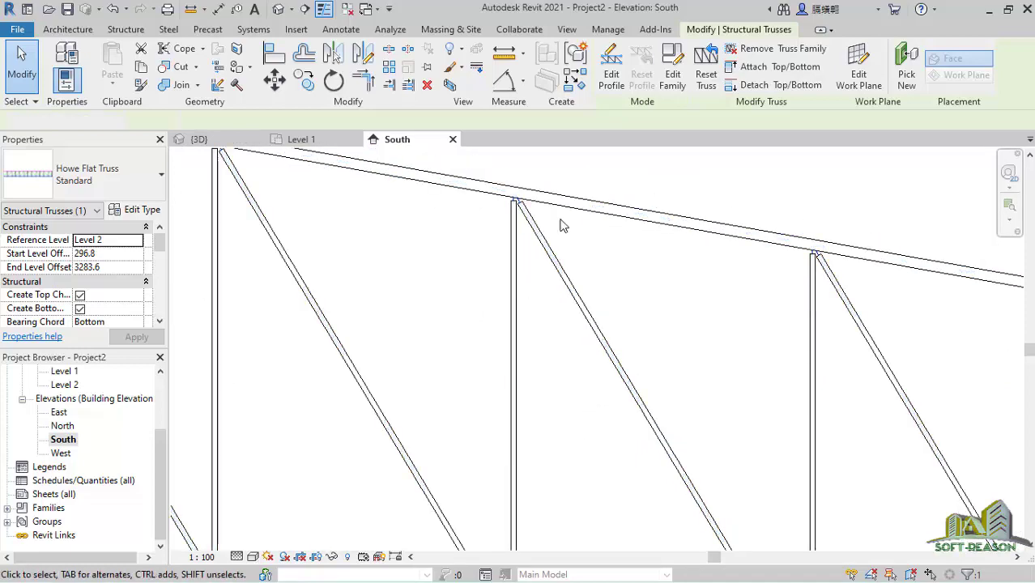
{"action": "scroll", "coordinate": [535, 233], "scroll_direction": "down", "scroll_amount": 6}
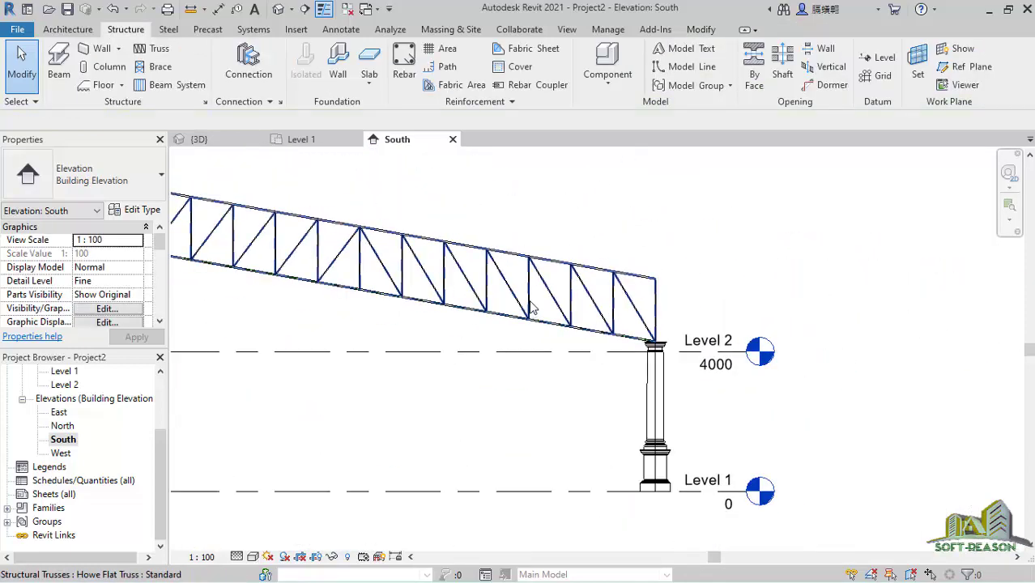
{"action": "left_click_drag", "start_coordinate": [320, 235], "coordinate": [682, 333]}
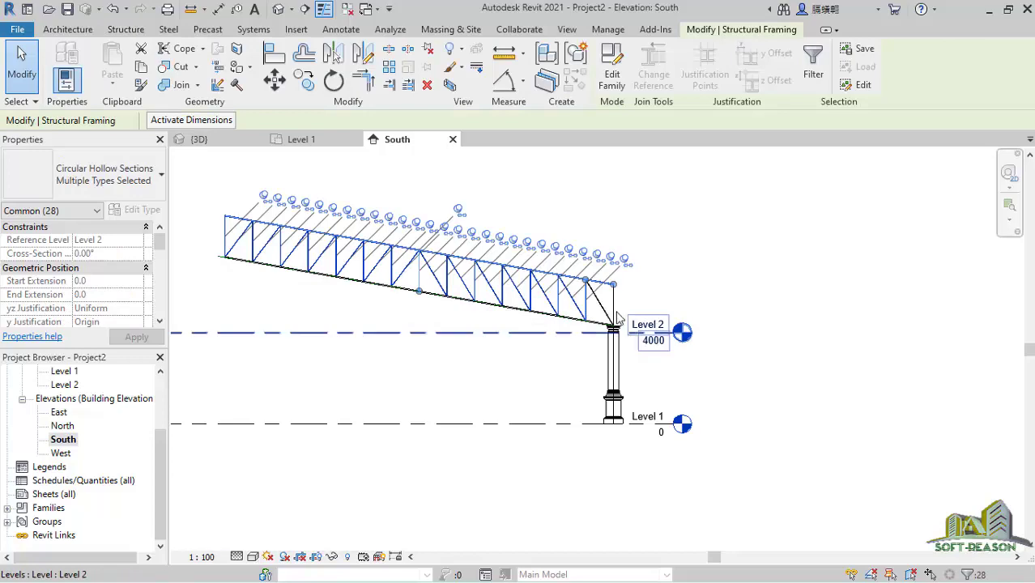
{"action": "scroll", "coordinate": [620, 306], "scroll_direction": "up", "scroll_amount": 2}
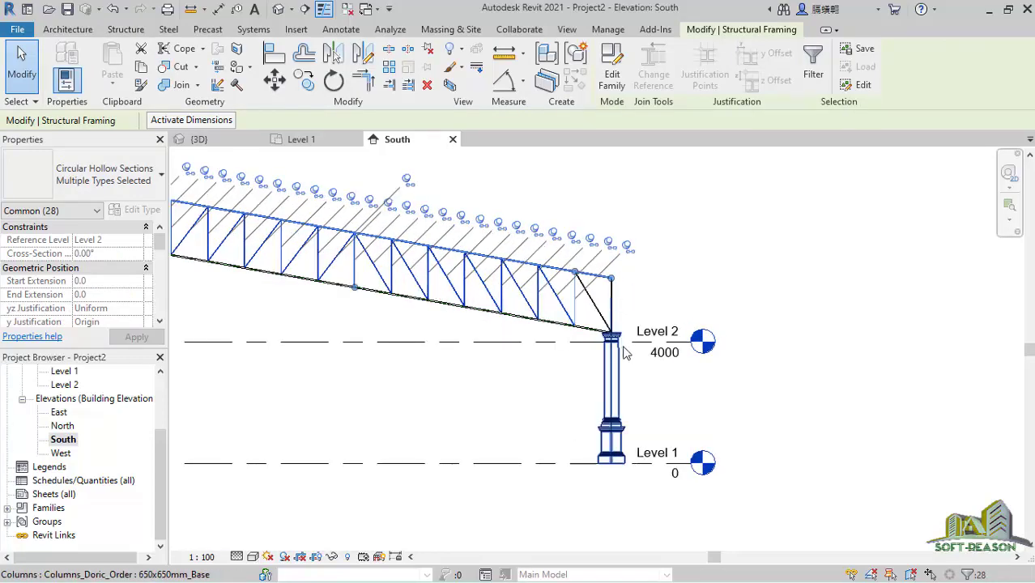
{"action": "scroll", "coordinate": [636, 350], "scroll_direction": "down", "scroll_amount": 2}
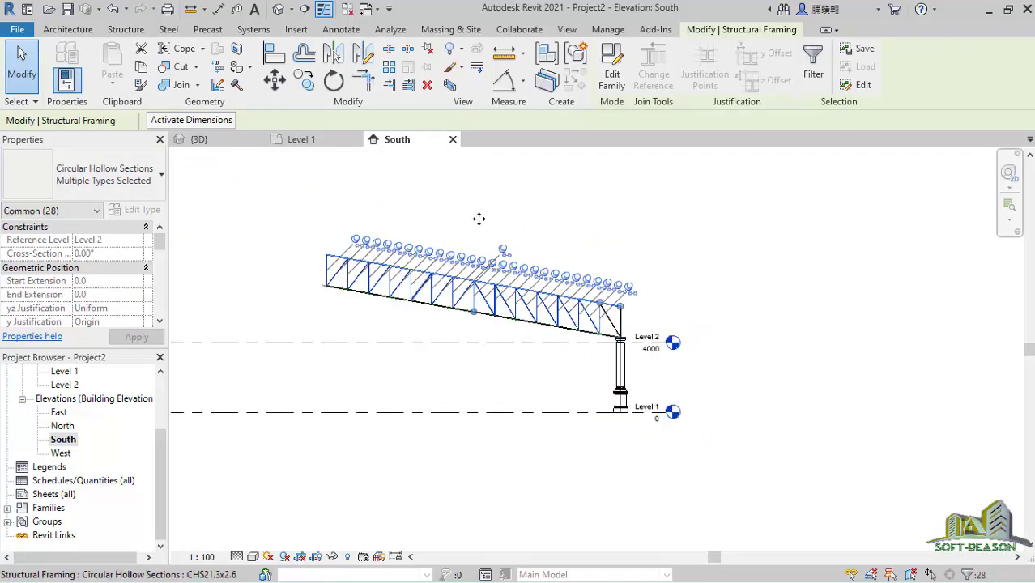
{"action": "left_click", "coordinate": [428, 50]}
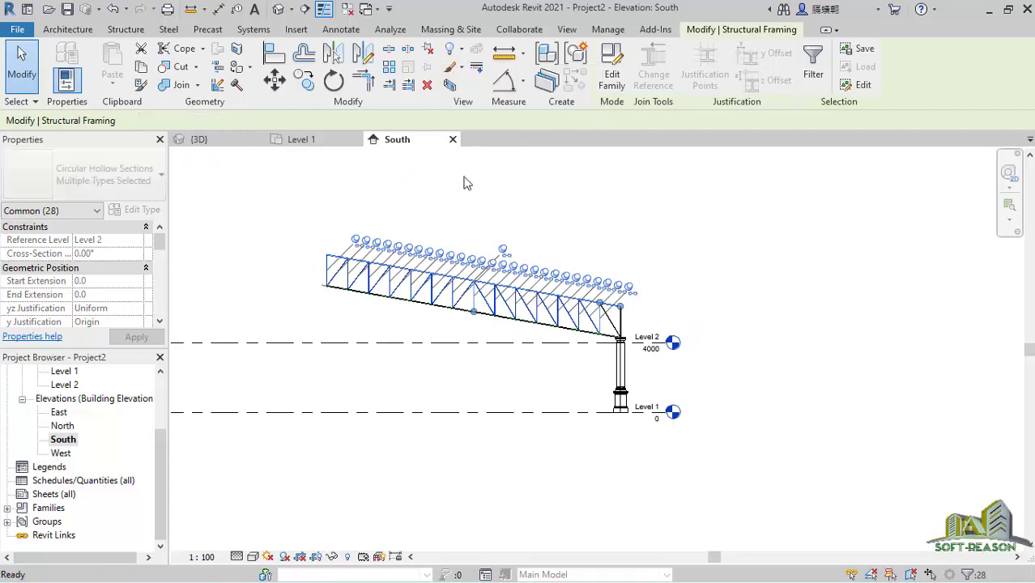
{"action": "left_click", "coordinate": [603, 226]}
Step: Extend the upper end of a diagonal web near the truss's middle up to the top chord
{"action": "scroll", "coordinate": [462, 324], "scroll_direction": "up", "scroll_amount": 6}
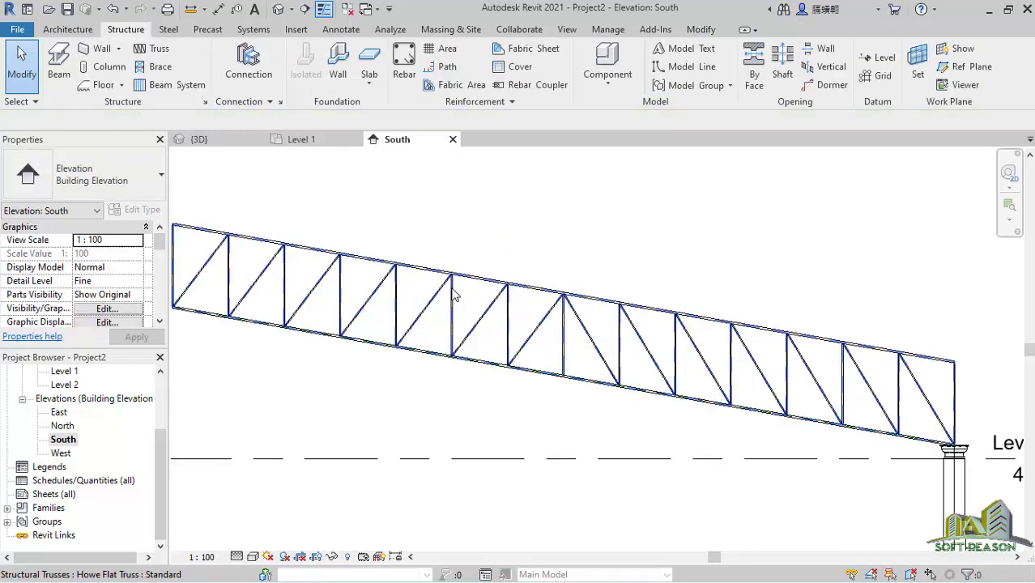
{"action": "scroll", "coordinate": [447, 237], "scroll_direction": "up", "scroll_amount": 5}
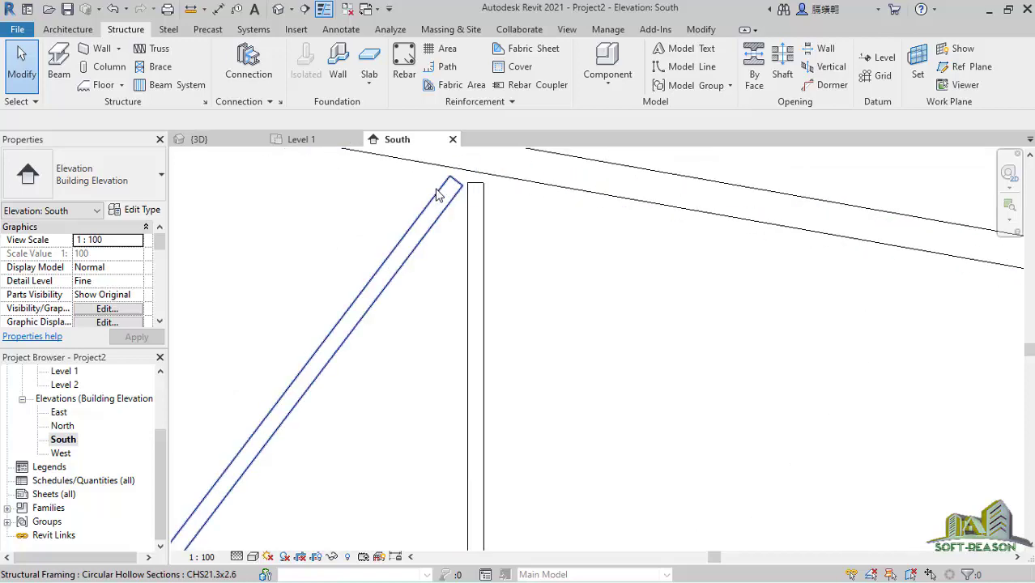
{"action": "left_click", "coordinate": [437, 194]}
{"action": "key", "text": "Tab"}
{"action": "left_click", "coordinate": [451, 189]}
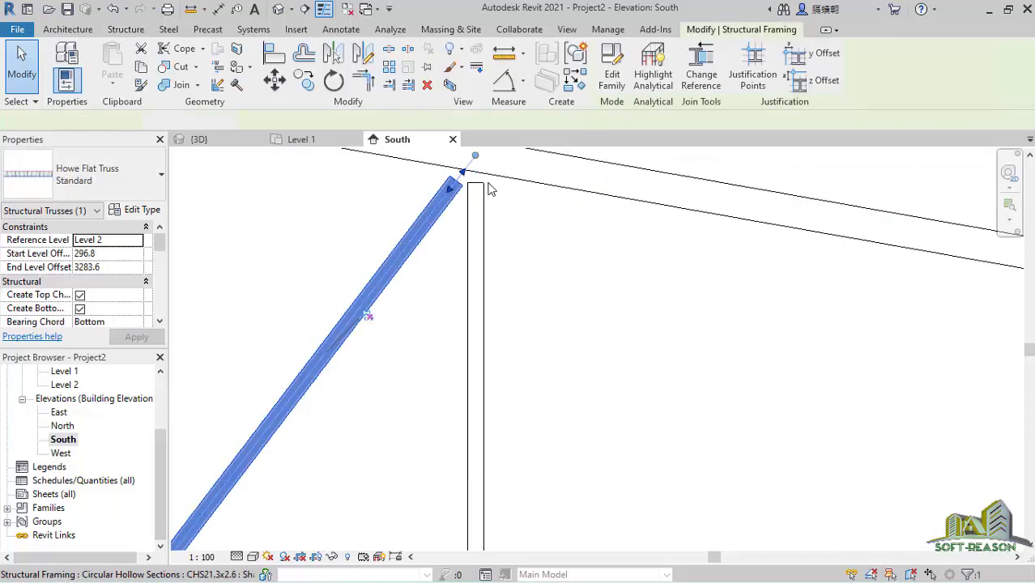
{"action": "scroll", "coordinate": [487, 188], "scroll_direction": "up", "scroll_amount": 3}
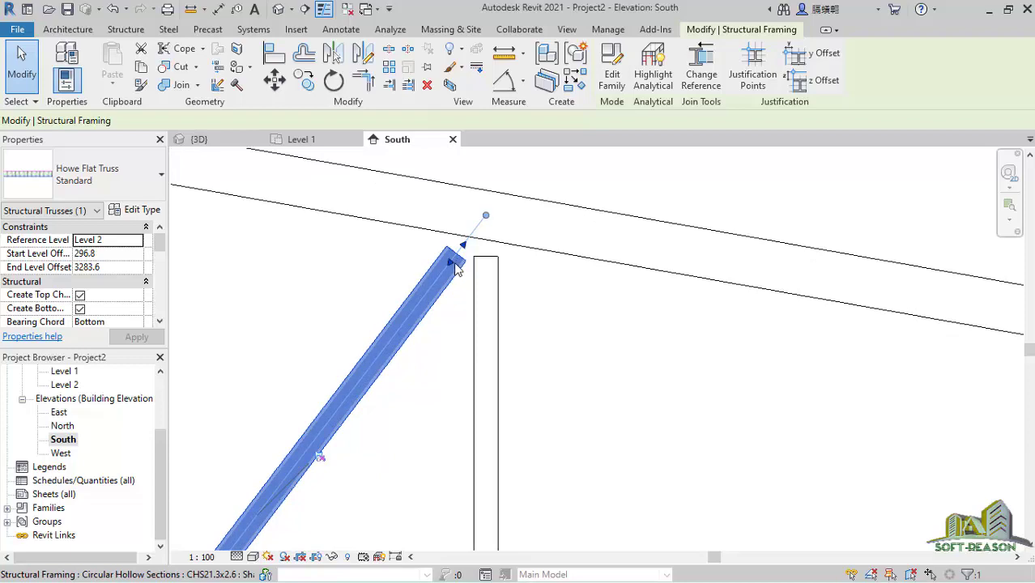
{"action": "left_click_drag", "start_coordinate": [456, 269], "coordinate": [486, 218]}
{"action": "left_click", "coordinate": [534, 282]}
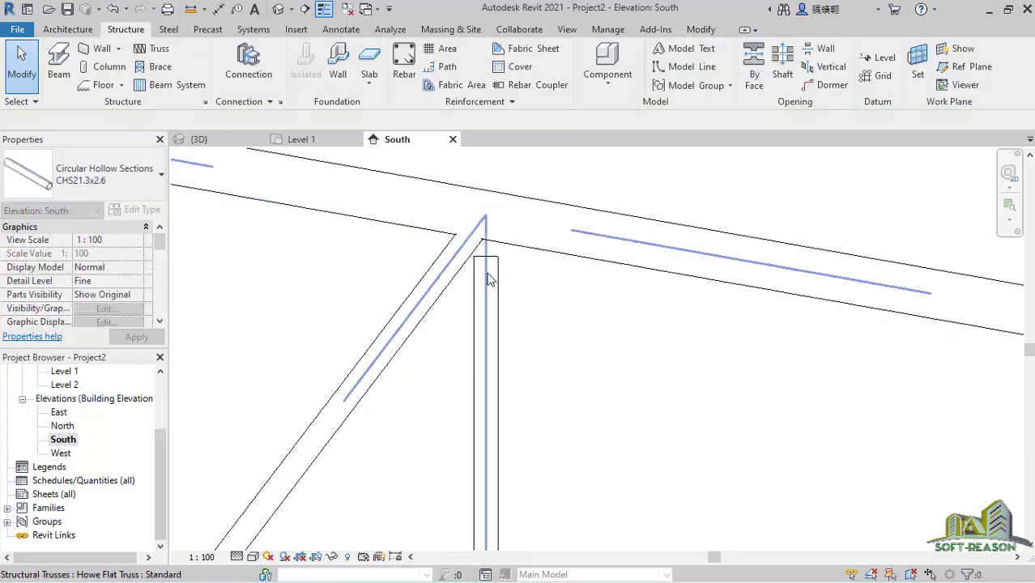
{"action": "left_click", "coordinate": [493, 265]}
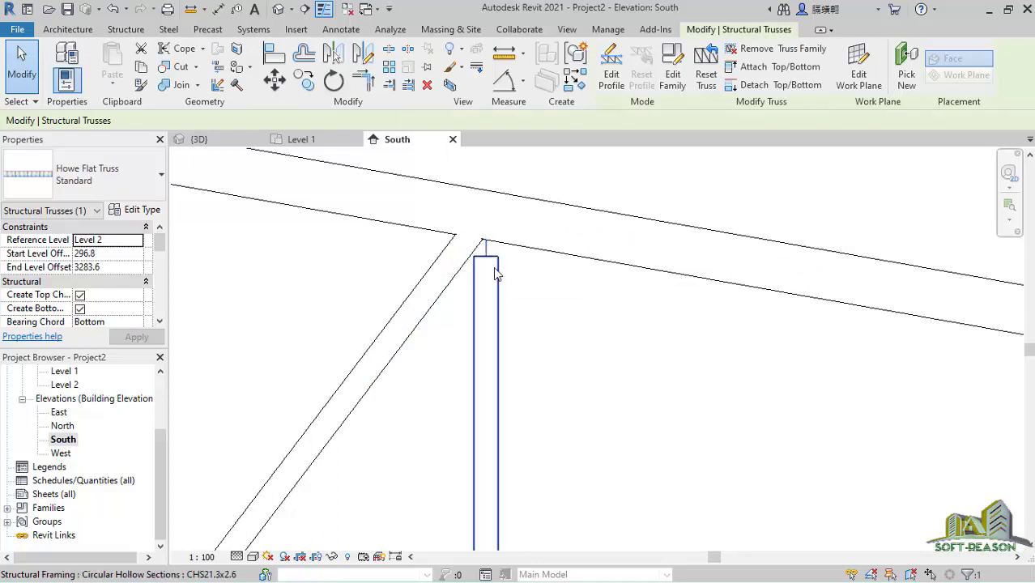
{"action": "left_click", "coordinate": [490, 265]}
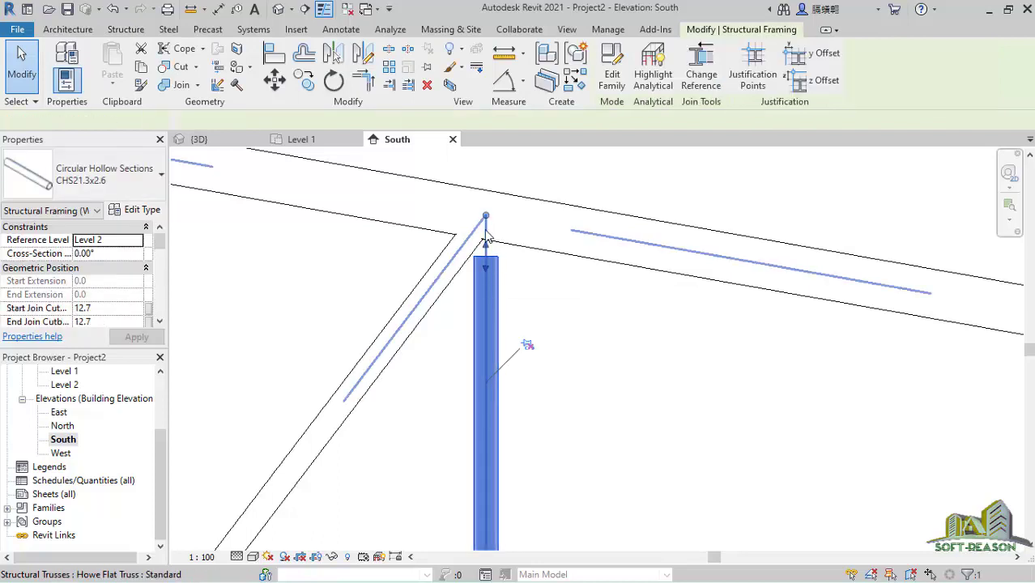
{"action": "left_click", "coordinate": [486, 235]}
{"action": "middle_click_drag", "start_coordinate": [485, 259], "coordinate": [485, 225]}
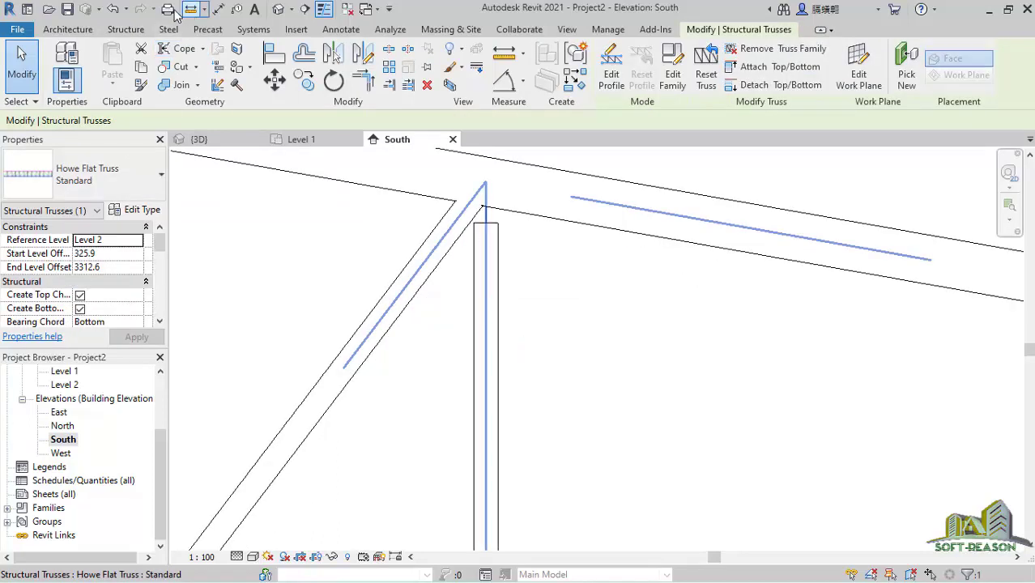
{"action": "left_click", "coordinate": [115, 9]}
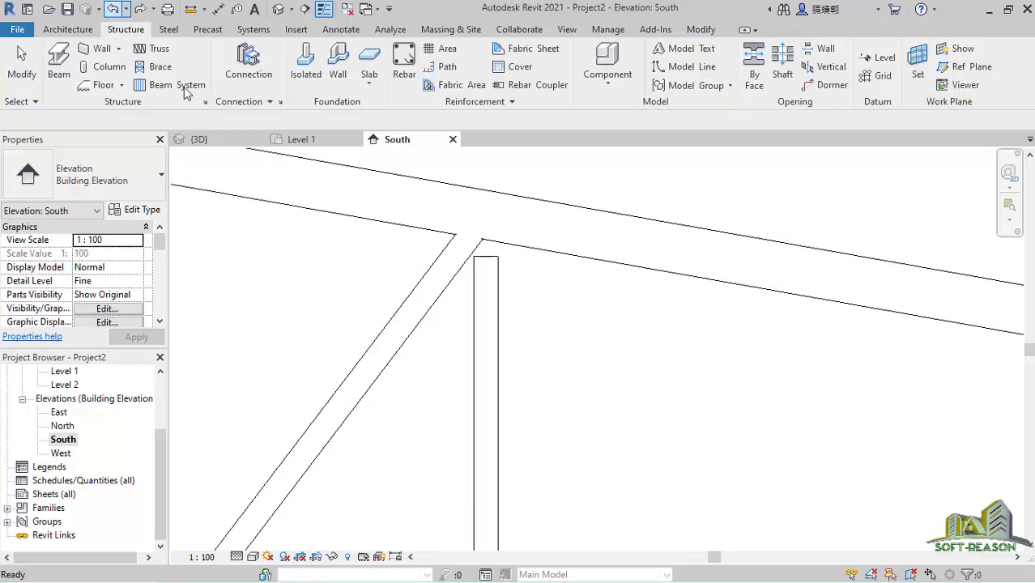
Step: Extend the upper end of the vertical web beside that diagonal up to the top chord
{"action": "left_click", "coordinate": [499, 282]}
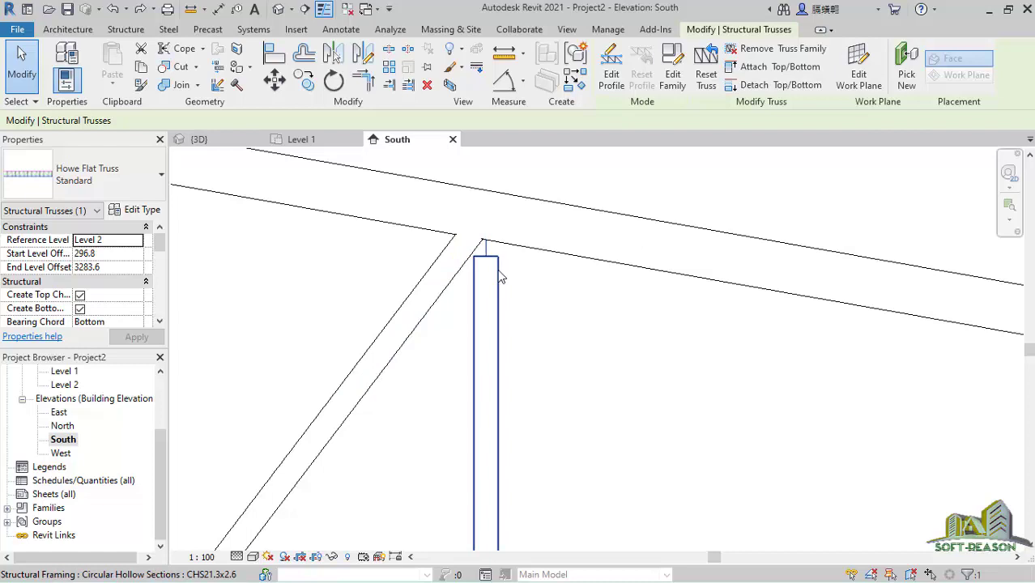
{"action": "left_click", "coordinate": [501, 277]}
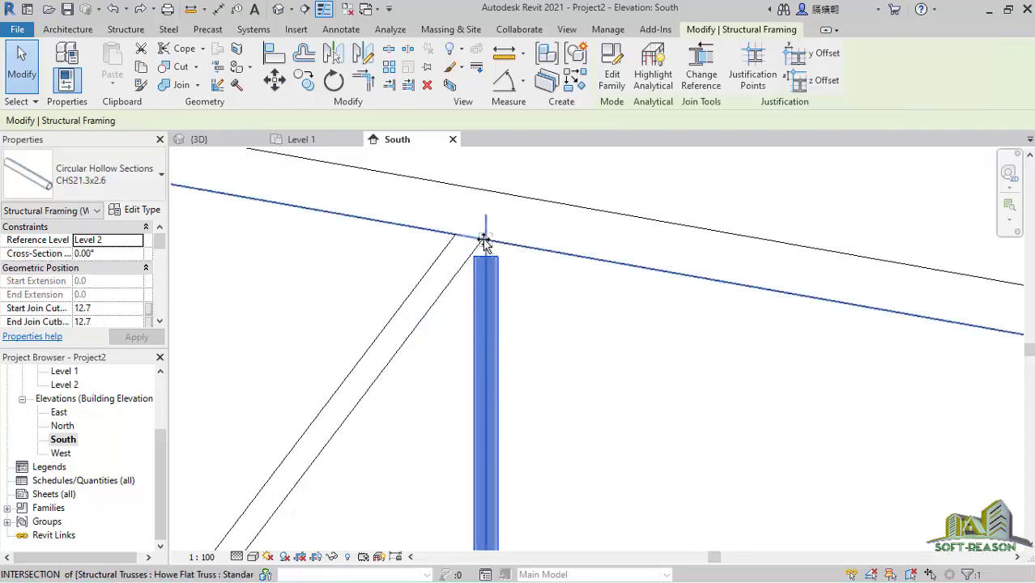
{"action": "left_click_drag", "start_coordinate": [482, 229], "coordinate": [482, 228]}
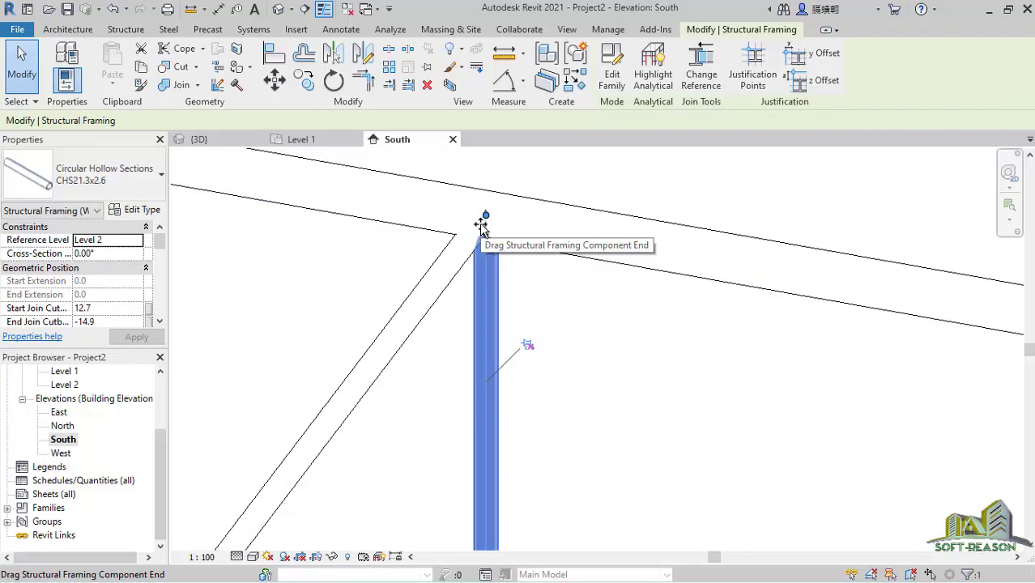
{"action": "key", "text": "Escape"}
Step: Examine the whole sloping truss, from its raised free end down to the supporting column
{"action": "scroll", "coordinate": [453, 260], "scroll_direction": "down", "scroll_amount": 5}
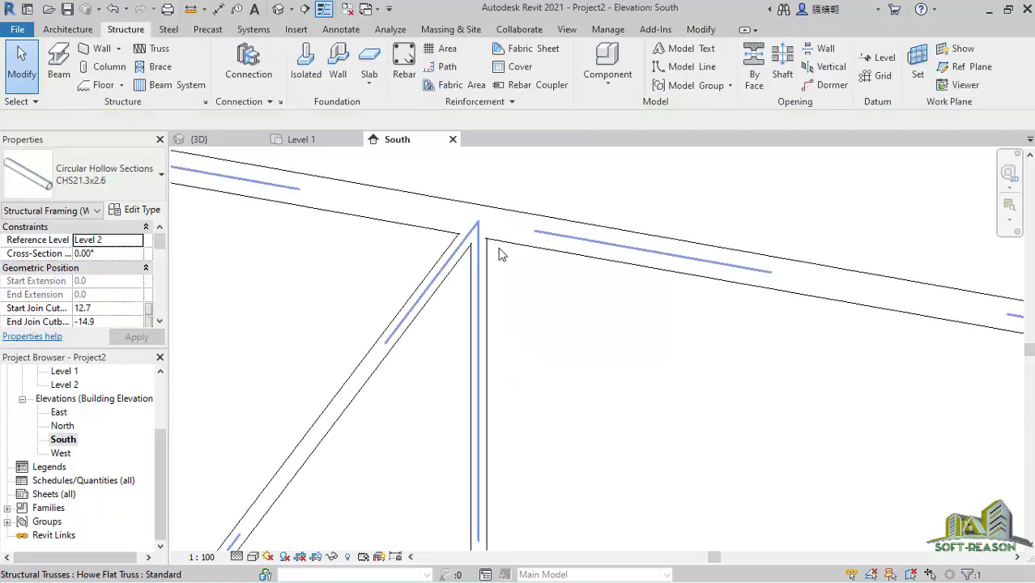
{"action": "scroll", "coordinate": [765, 308], "scroll_direction": "down", "scroll_amount": 8}
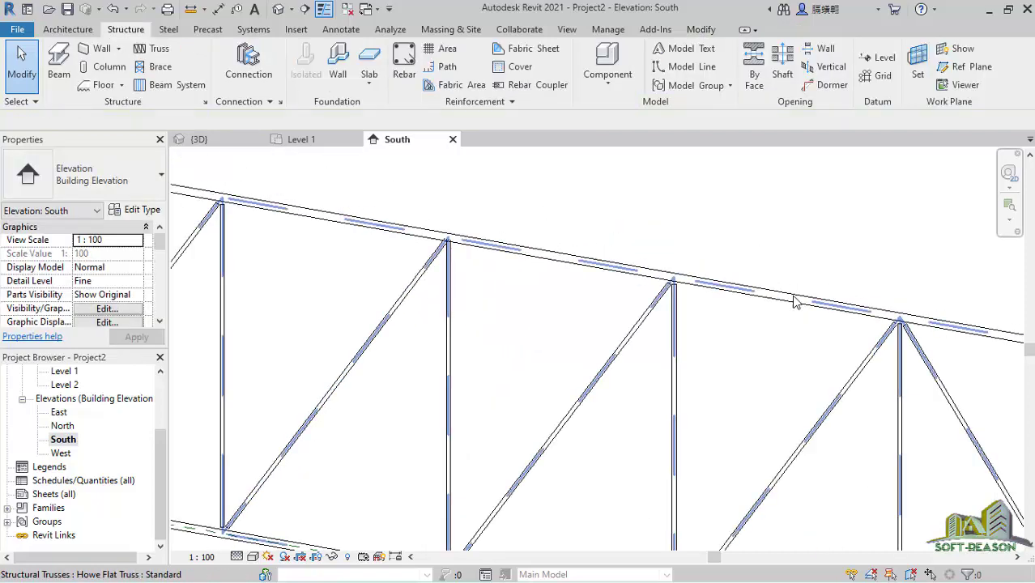
{"action": "scroll", "coordinate": [603, 279], "scroll_direction": "down", "scroll_amount": 1}
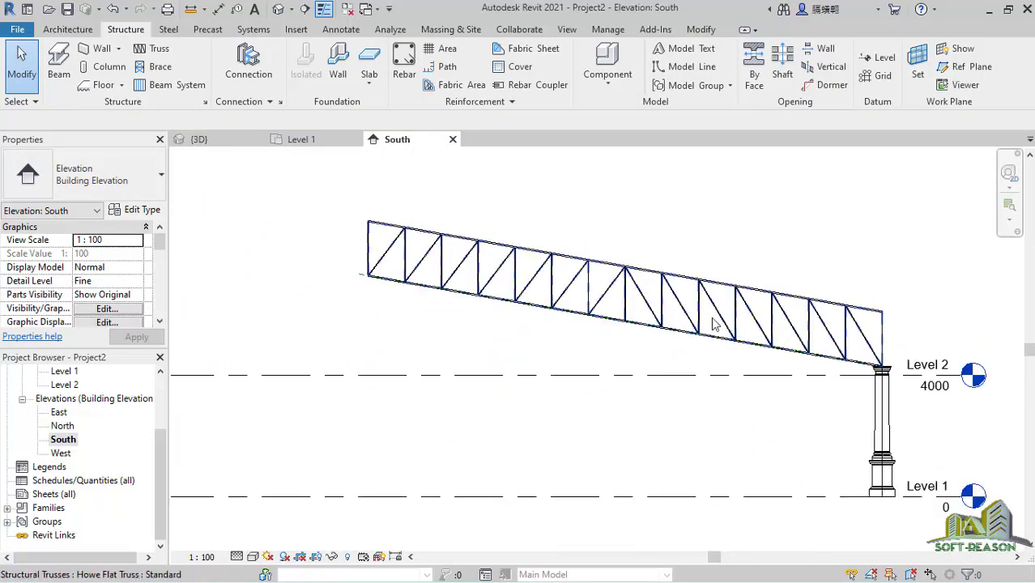
{"action": "scroll", "coordinate": [745, 318], "scroll_direction": "up", "scroll_amount": 1}
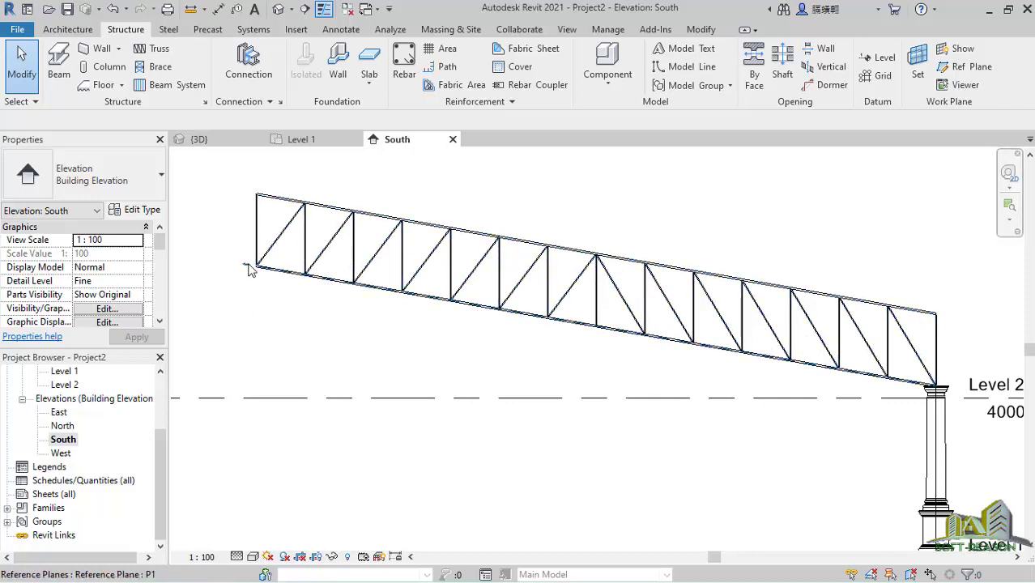
{"action": "scroll", "coordinate": [260, 274], "scroll_direction": "up", "scroll_amount": 2}
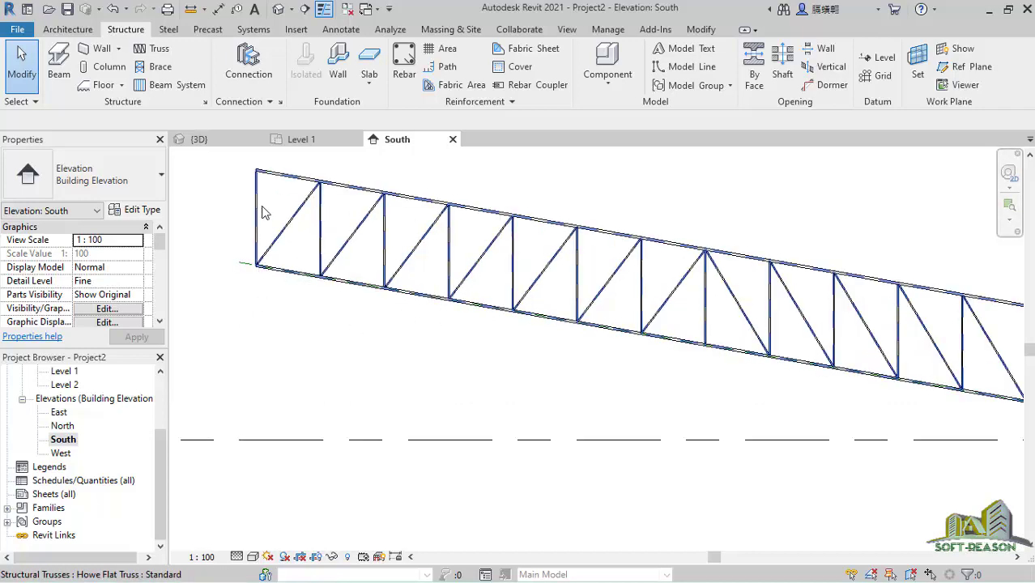
{"action": "scroll", "coordinate": [305, 265], "scroll_direction": "down", "scroll_amount": 1}
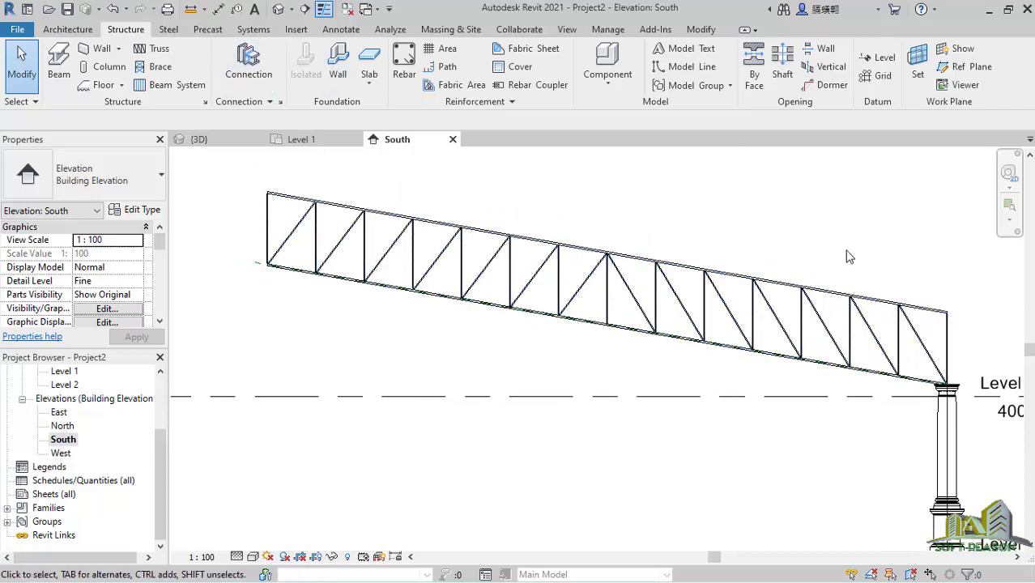
{"action": "left_click", "coordinate": [948, 354]}
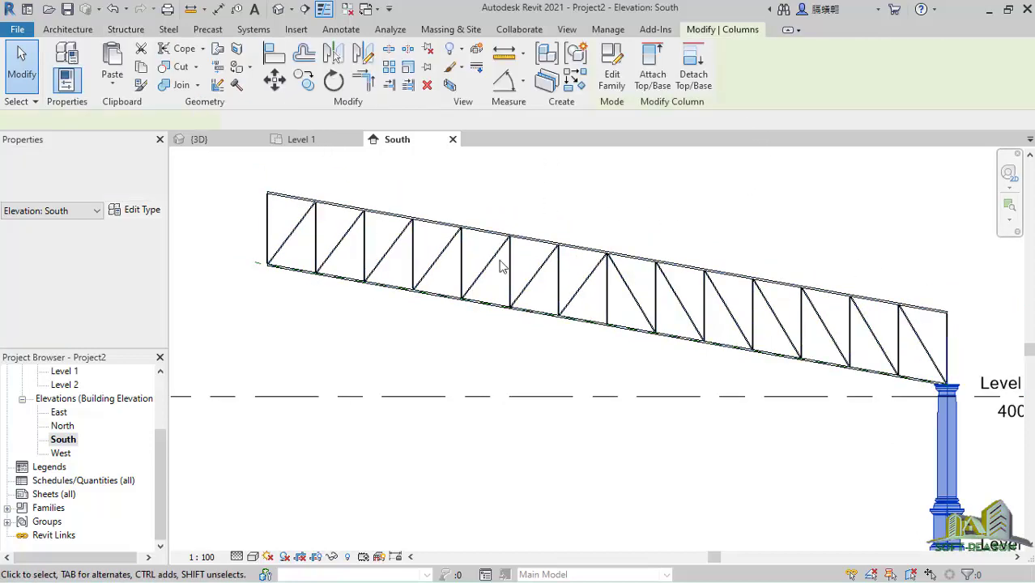
{"action": "key", "text": "Escape"}
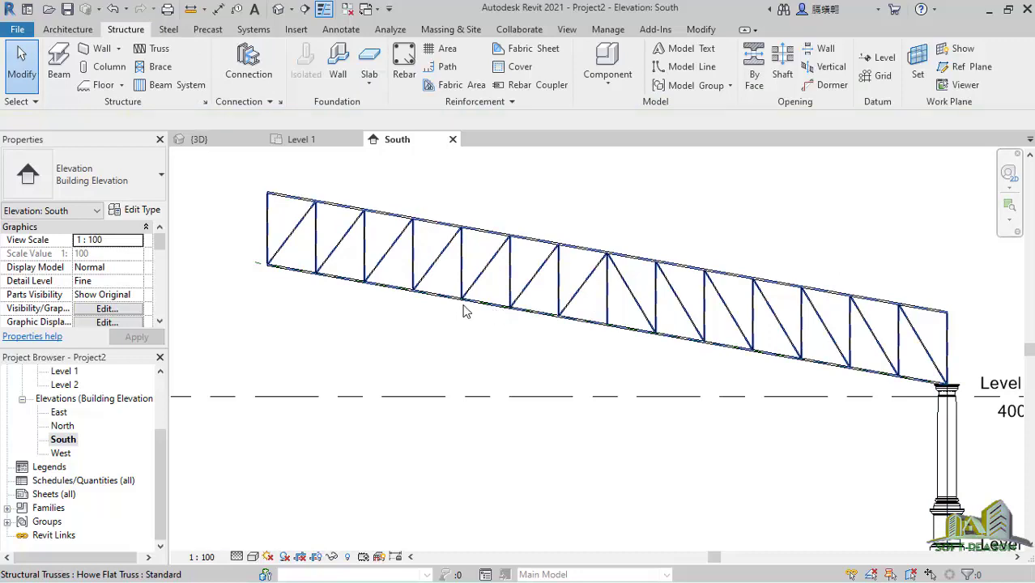
Step: Edit the truss's profile and draw a top chord line about 17346 mm long, midway between and parallel to the existing chords
{"action": "left_click", "coordinate": [931, 311]}
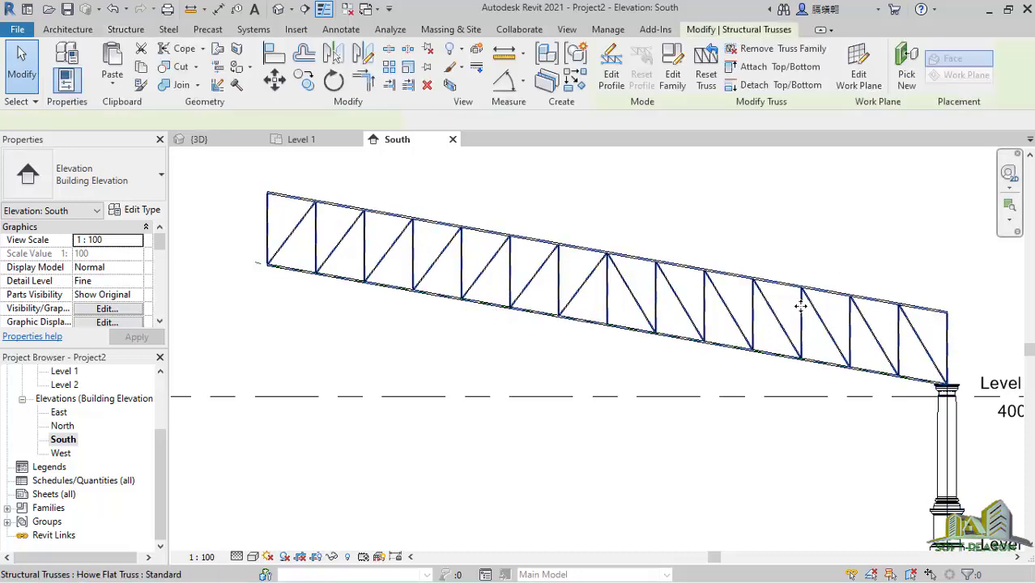
{"action": "left_click", "coordinate": [613, 73]}
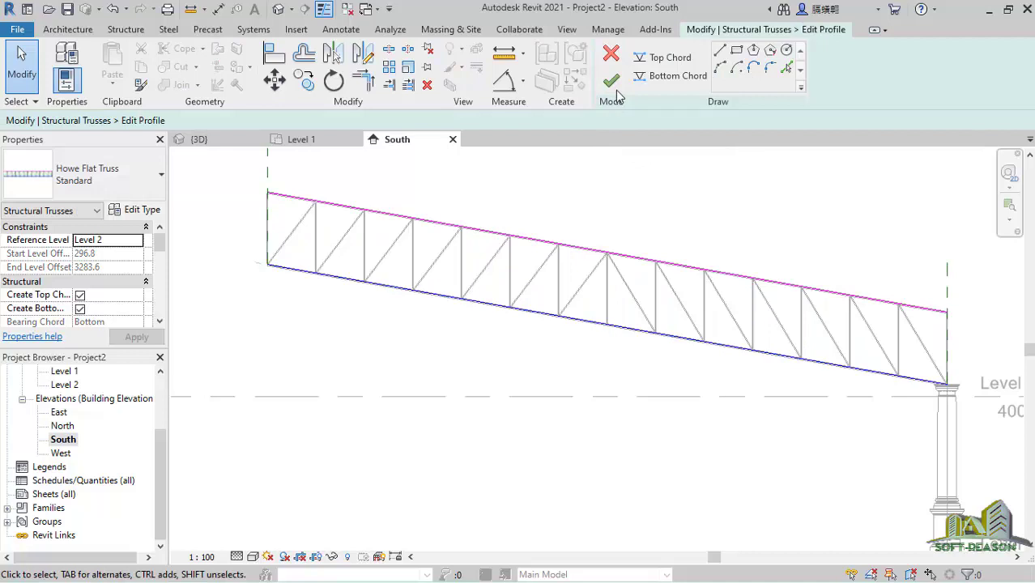
{"action": "left_click", "coordinate": [666, 63]}
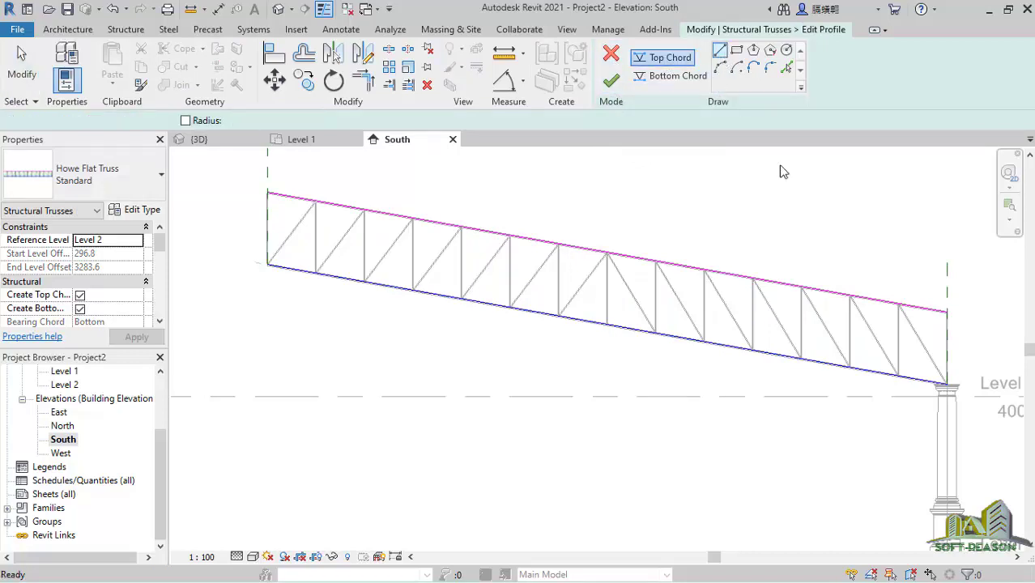
{"action": "left_click", "coordinate": [924, 347]}
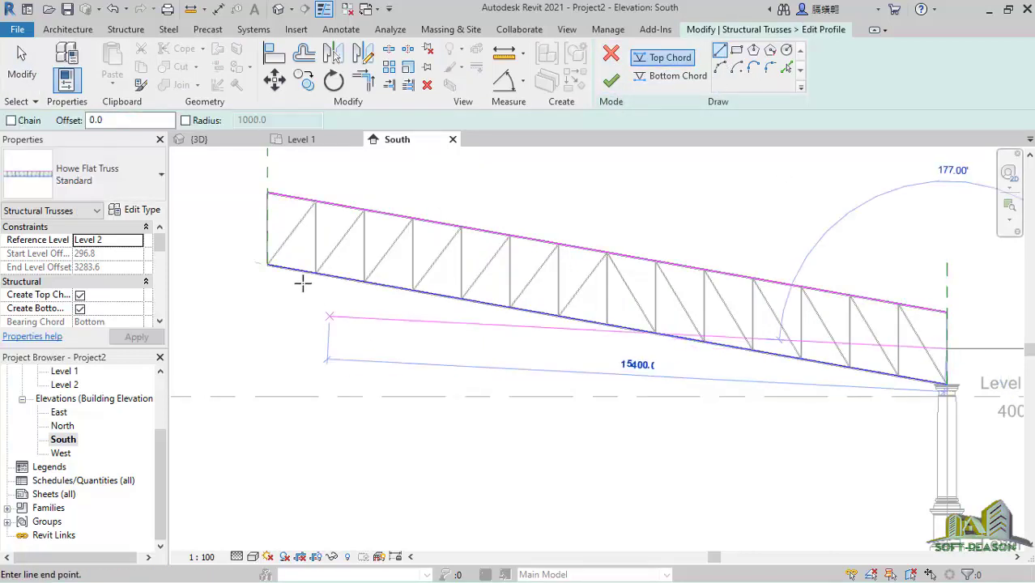
{"action": "left_click", "coordinate": [266, 226]}
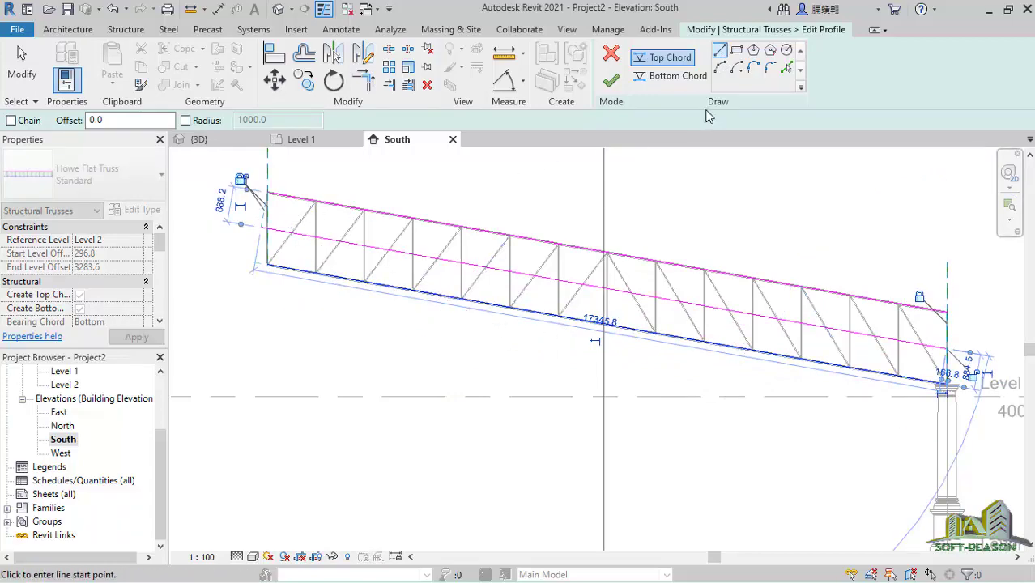
{"action": "scroll", "coordinate": [267, 231], "scroll_direction": "up", "scroll_amount": 5}
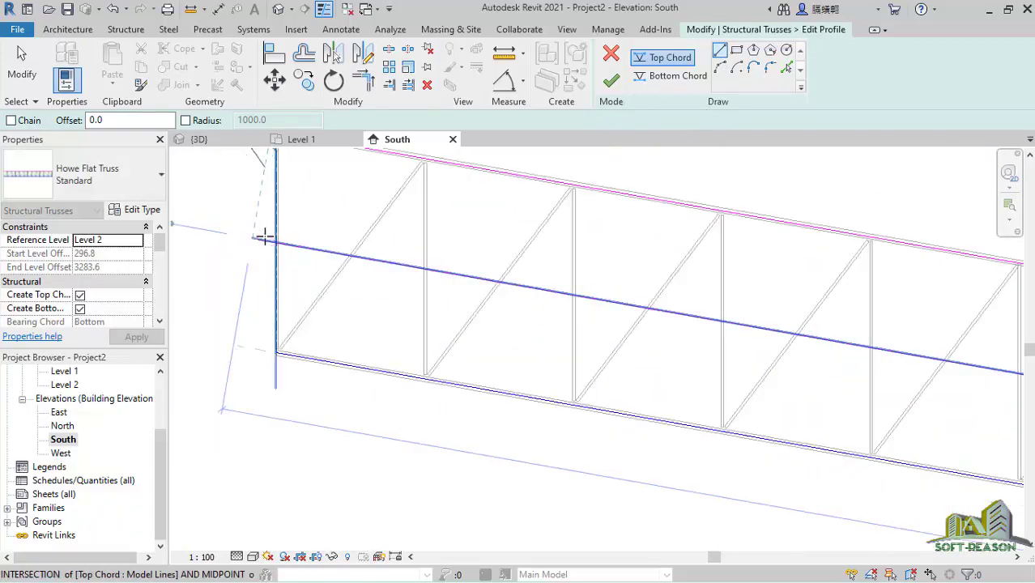
{"action": "scroll", "coordinate": [264, 238], "scroll_direction": "up", "scroll_amount": 2}
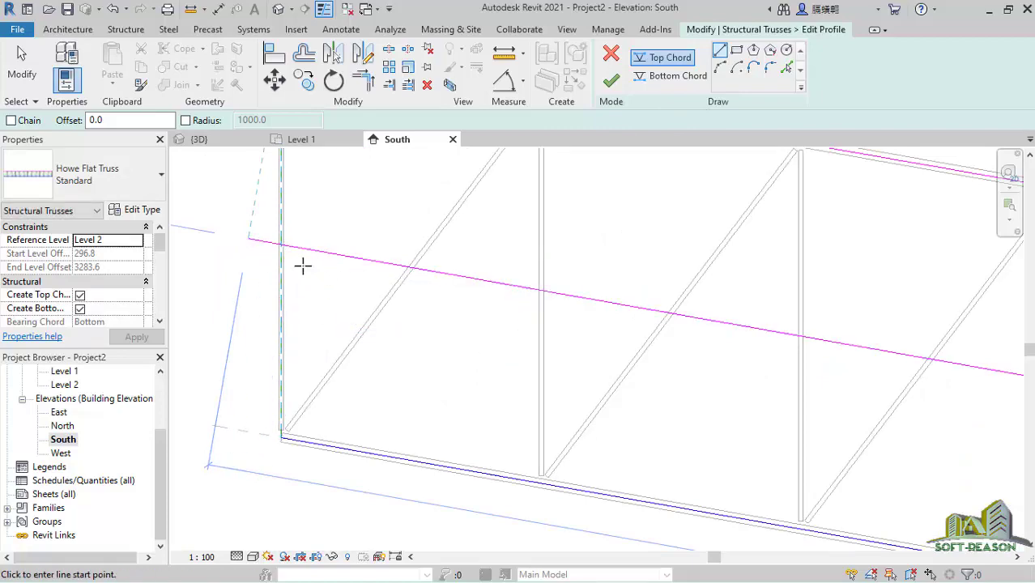
Step: Shorten the new middle top chord line so its raised free end meets the truss's end vertical
{"action": "scroll", "coordinate": [283, 255], "scroll_direction": "down", "scroll_amount": 2}
{"action": "left_click", "coordinate": [22, 65]}
{"action": "left_click", "coordinate": [315, 251]}
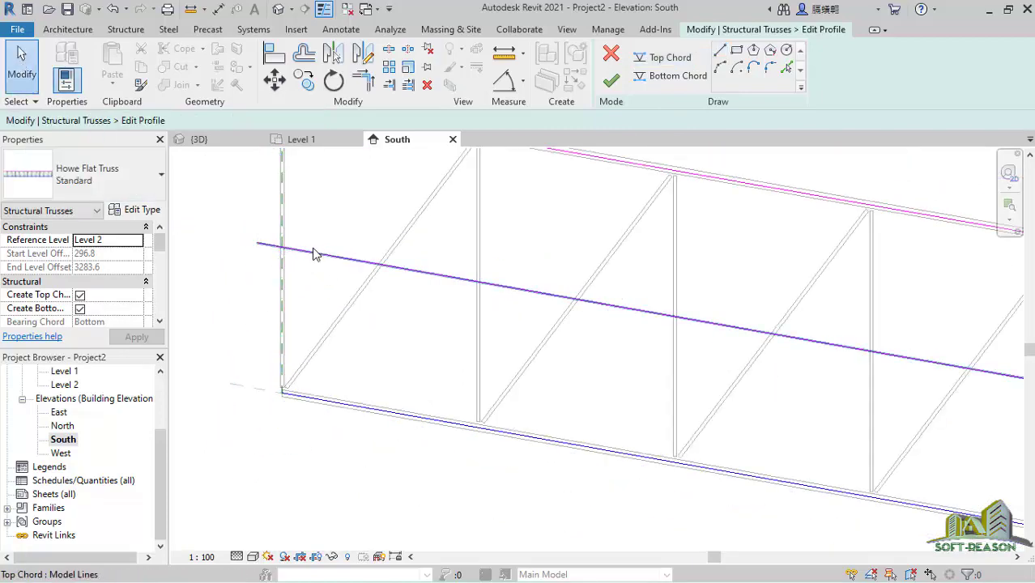
{"action": "left_click_drag", "start_coordinate": [258, 246], "coordinate": [281, 246]}
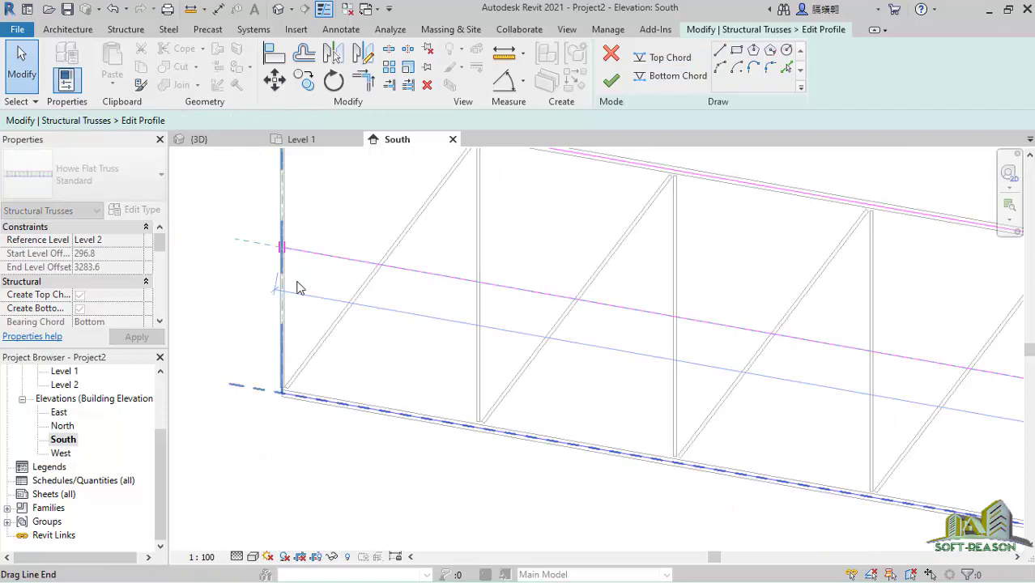
{"action": "scroll", "coordinate": [220, 284], "scroll_direction": "down", "scroll_amount": 2}
{"action": "left_click", "coordinate": [219, 283]}
{"action": "scroll", "coordinate": [249, 279], "scroll_direction": "down", "scroll_amount": 2}
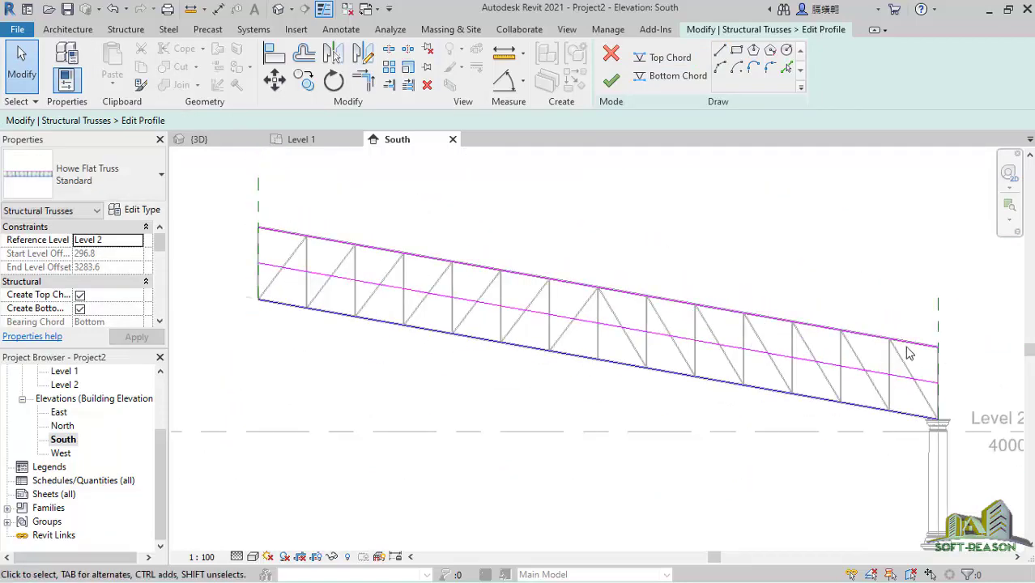
Step: Delete the original upper top chord line and finish the truss profile edit
{"action": "scroll", "coordinate": [845, 354], "scroll_direction": "up", "scroll_amount": 1}
{"action": "left_click", "coordinate": [751, 324]}
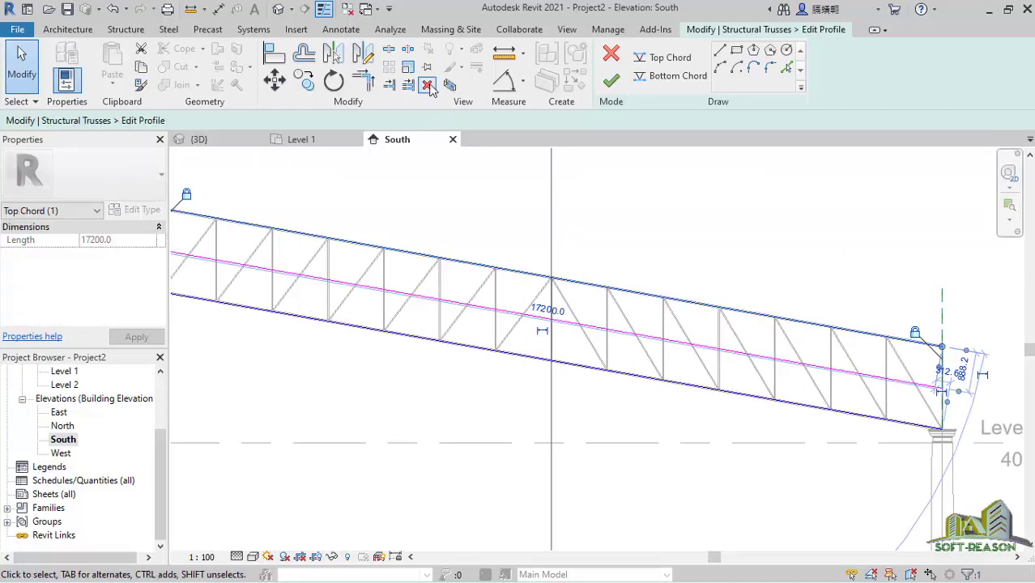
{"action": "key", "text": "Escape"}
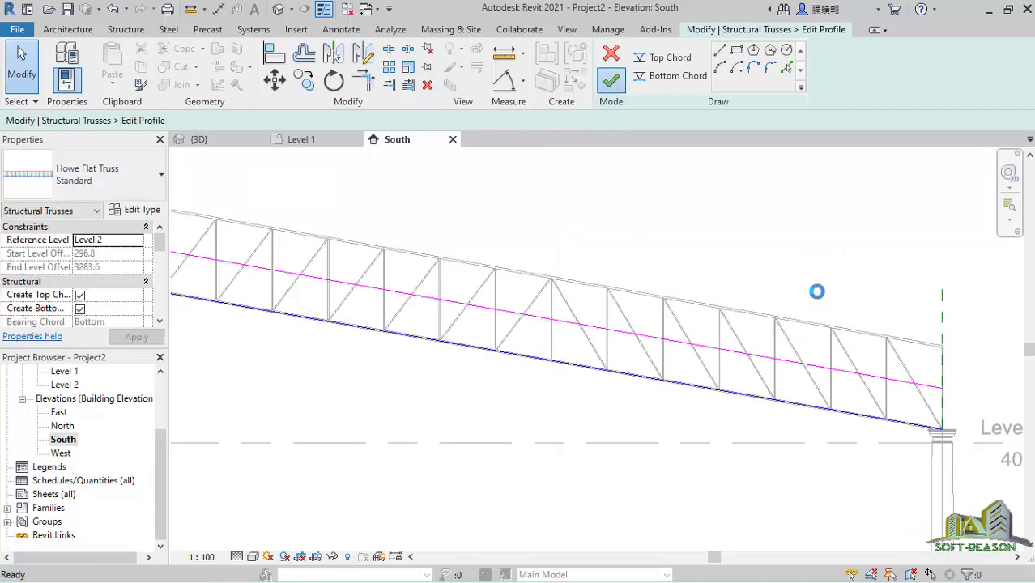
{"action": "scroll", "coordinate": [716, 261], "scroll_direction": "down", "scroll_amount": 2}
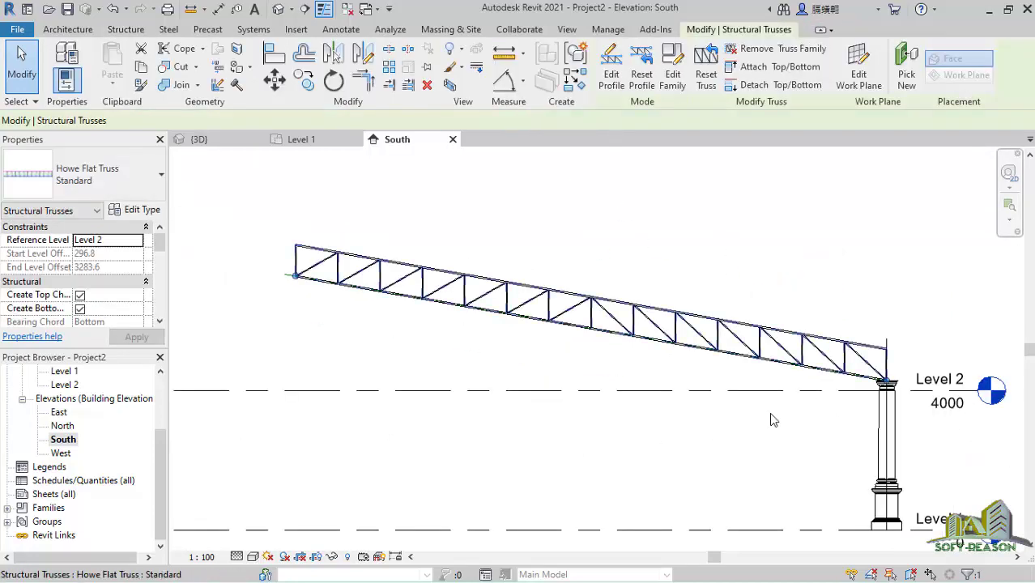
{"action": "scroll", "coordinate": [723, 358], "scroll_direction": "up", "scroll_amount": 1}
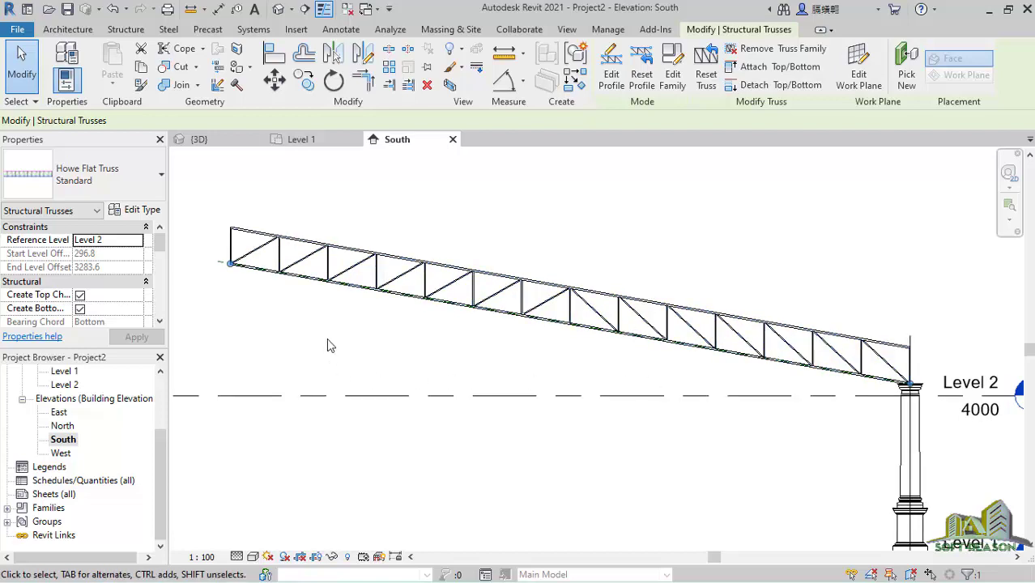
Step: Edit the truss profile and draw an upward-bowed bottom chord arc between both bottom chord ends, with a radius of about 78110 mm
{"action": "left_click", "coordinate": [611, 71]}
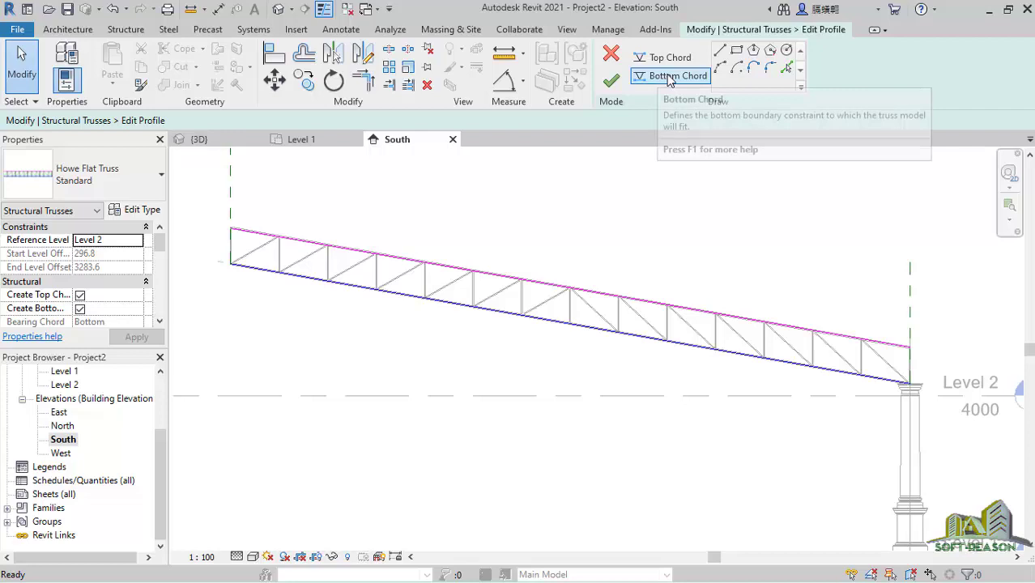
{"action": "left_click", "coordinate": [654, 81]}
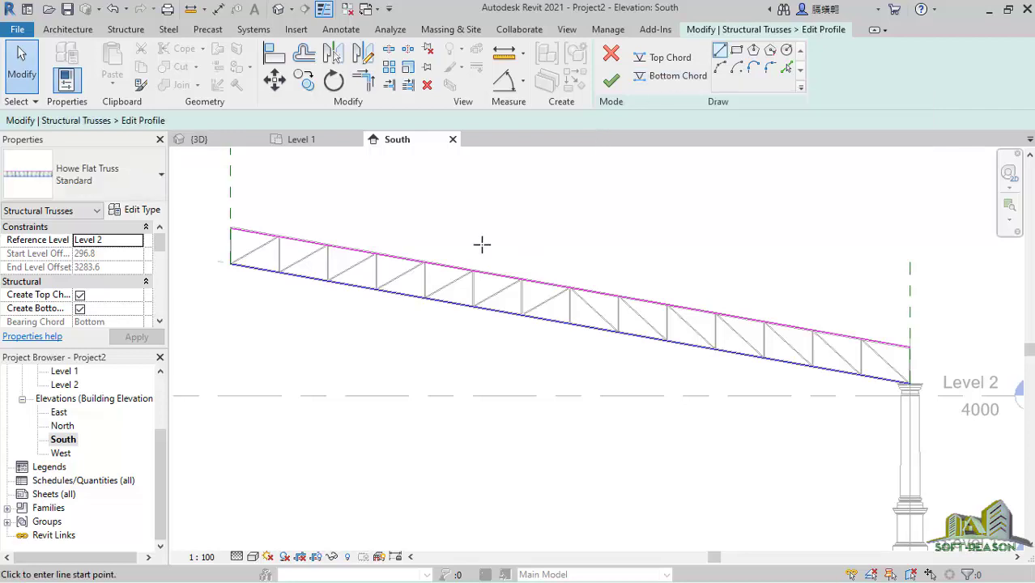
{"action": "left_click", "coordinate": [724, 67]}
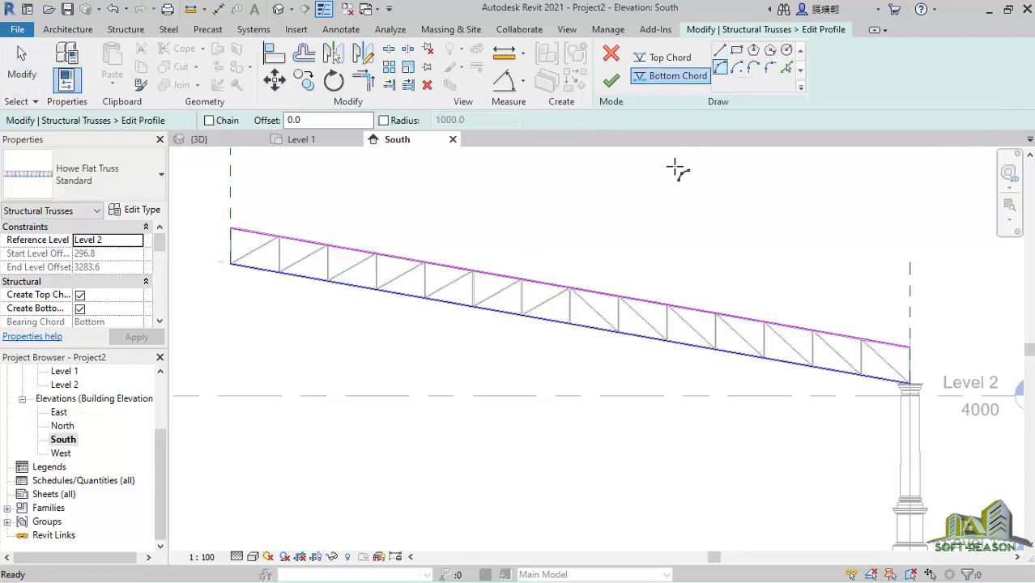
{"action": "left_click", "coordinate": [231, 263]}
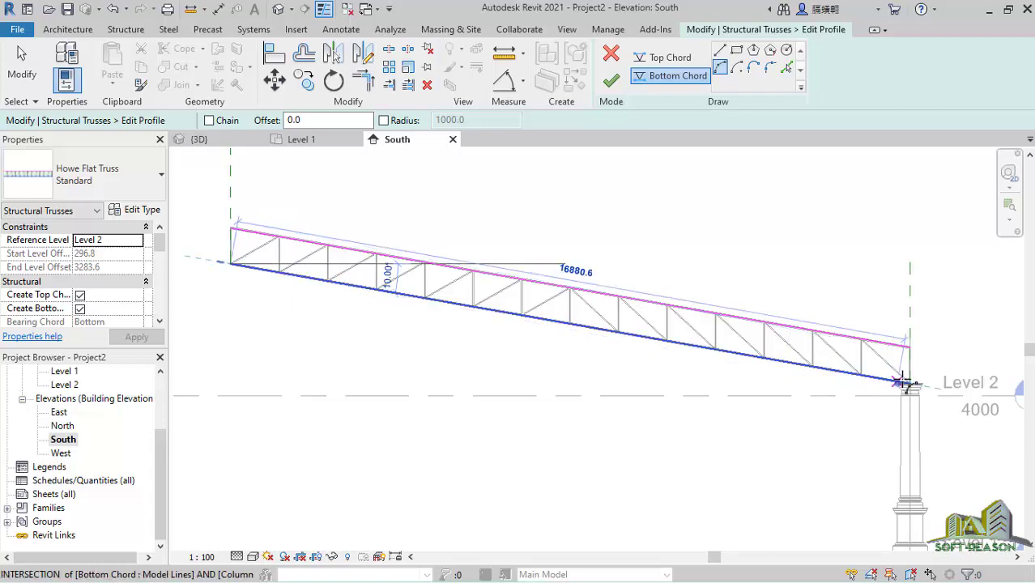
{"action": "left_click", "coordinate": [911, 386]}
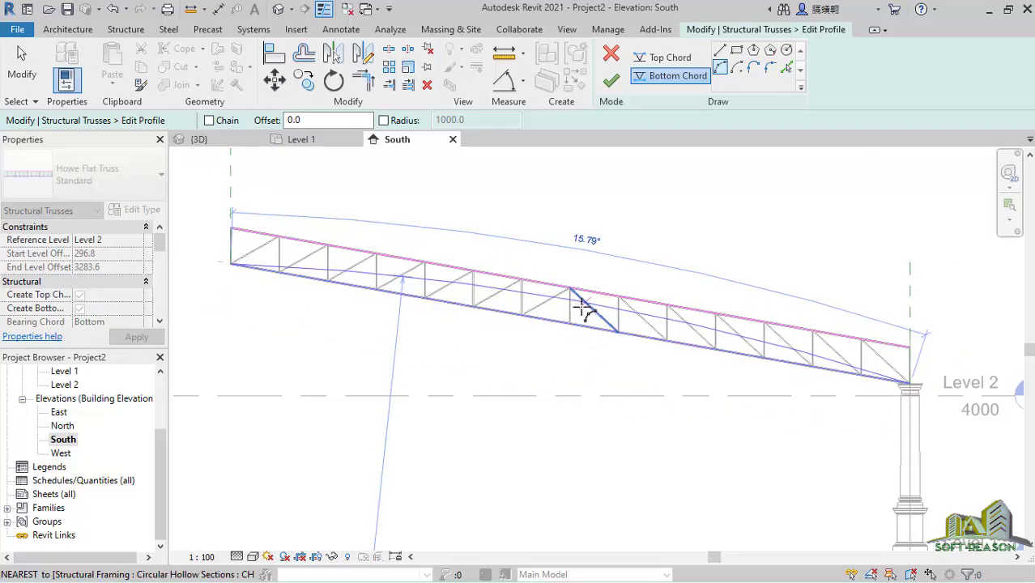
{"action": "scroll", "coordinate": [559, 304], "scroll_direction": "up", "scroll_amount": 3}
{"action": "left_click", "coordinate": [557, 300]}
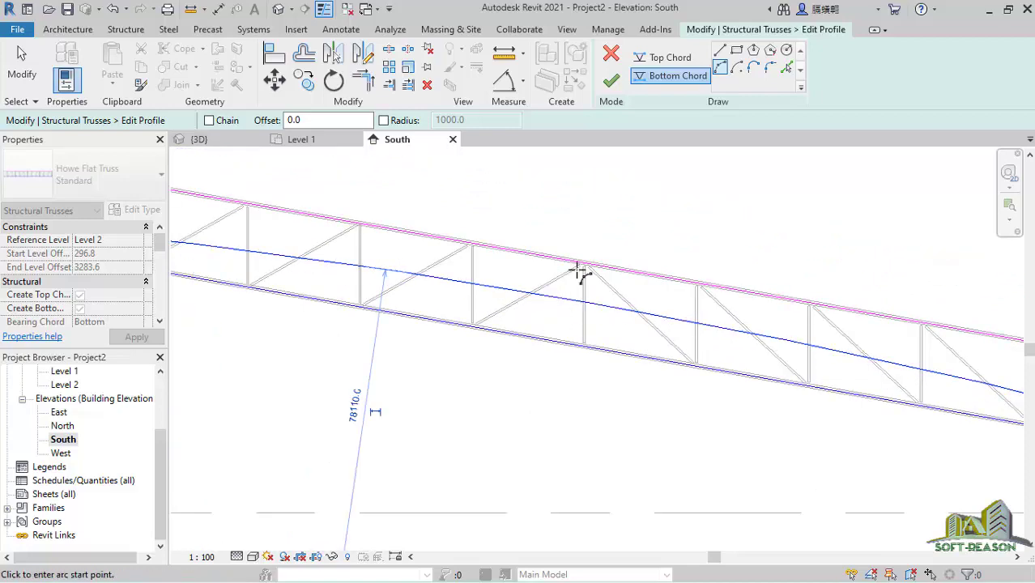
{"action": "scroll", "coordinate": [628, 219], "scroll_direction": "down", "scroll_amount": 4}
{"action": "left_click", "coordinate": [33, 80]}
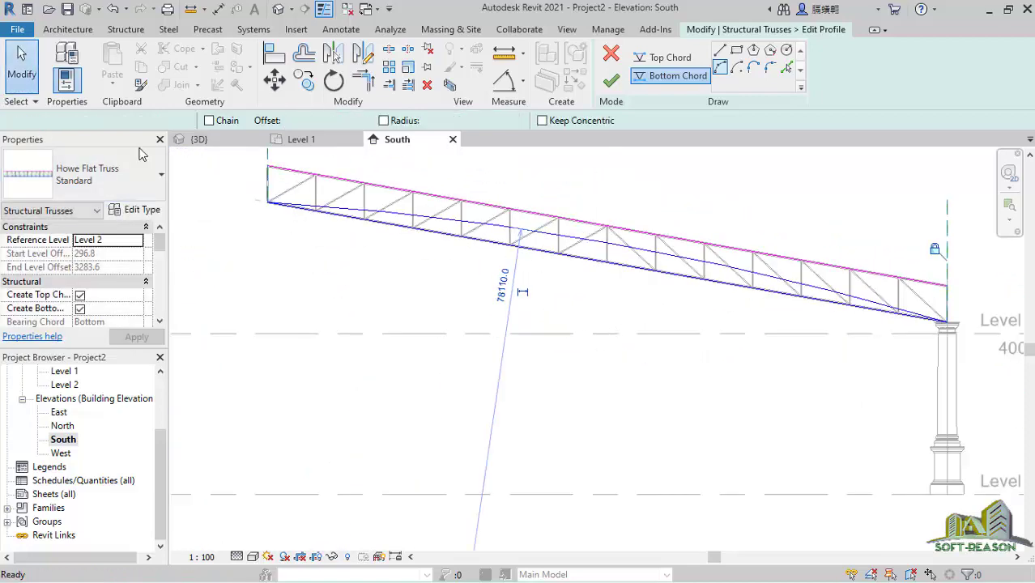
Step: Delete the straight bottom chord line beneath the arc and finish the profile edit
{"action": "scroll", "coordinate": [566, 261], "scroll_direction": "up", "scroll_amount": 3}
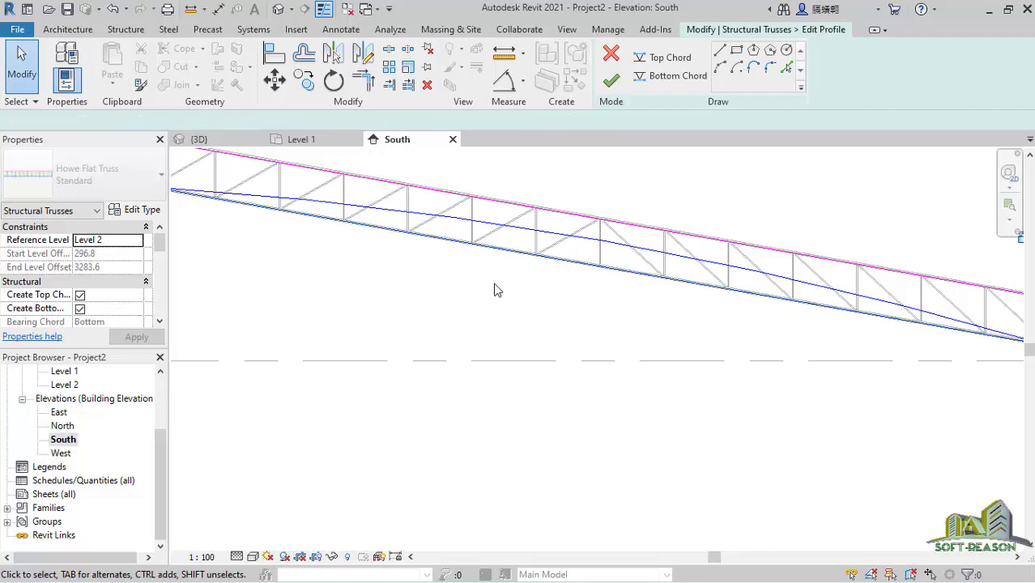
{"action": "left_click", "coordinate": [554, 259]}
{"action": "scroll", "coordinate": [591, 275], "scroll_direction": "up", "scroll_amount": 2}
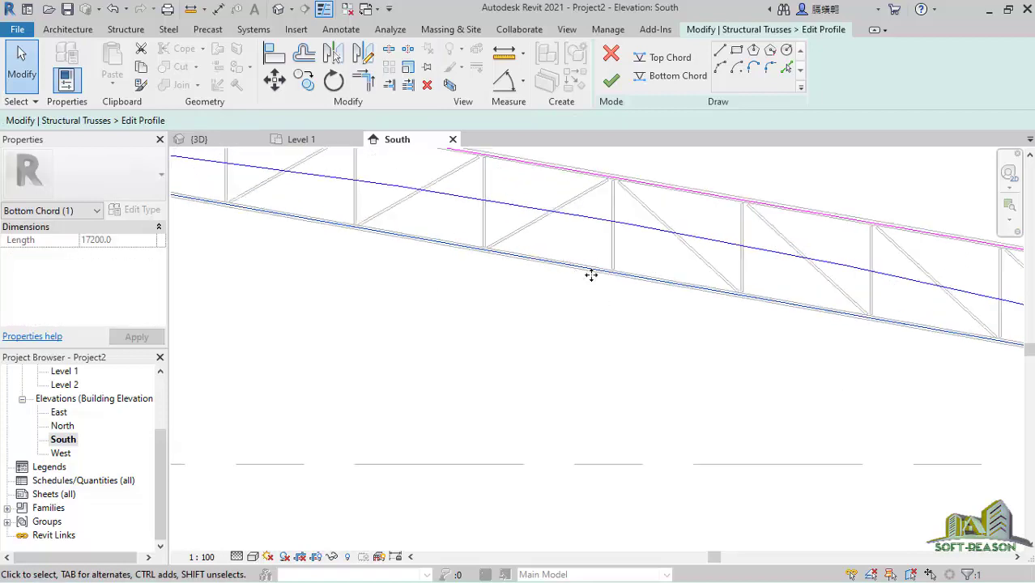
{"action": "scroll", "coordinate": [591, 275], "scroll_direction": "up", "scroll_amount": 2}
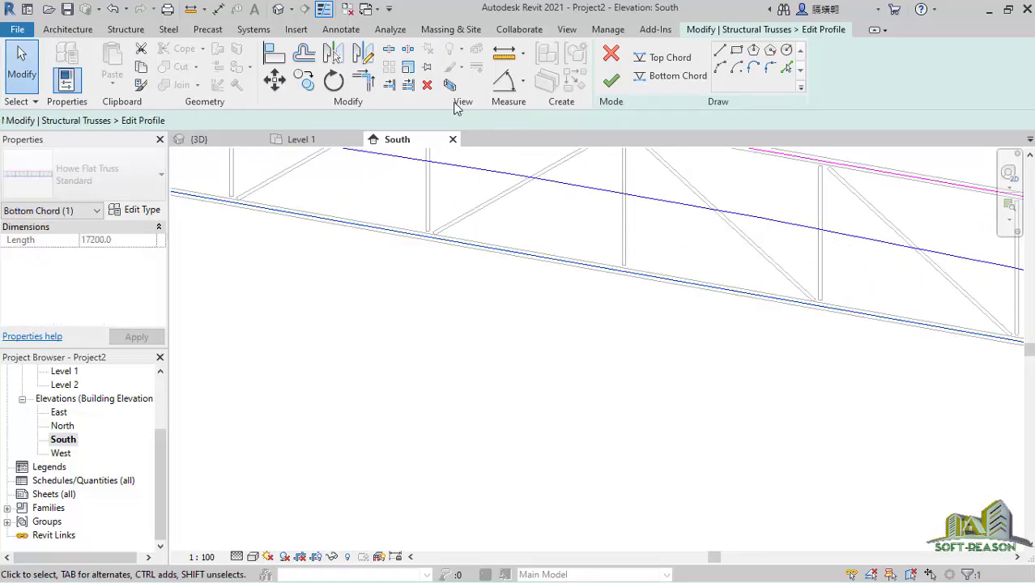
{"action": "left_click", "coordinate": [531, 270]}
{"action": "scroll", "coordinate": [531, 270], "scroll_direction": "down", "scroll_amount": 3}
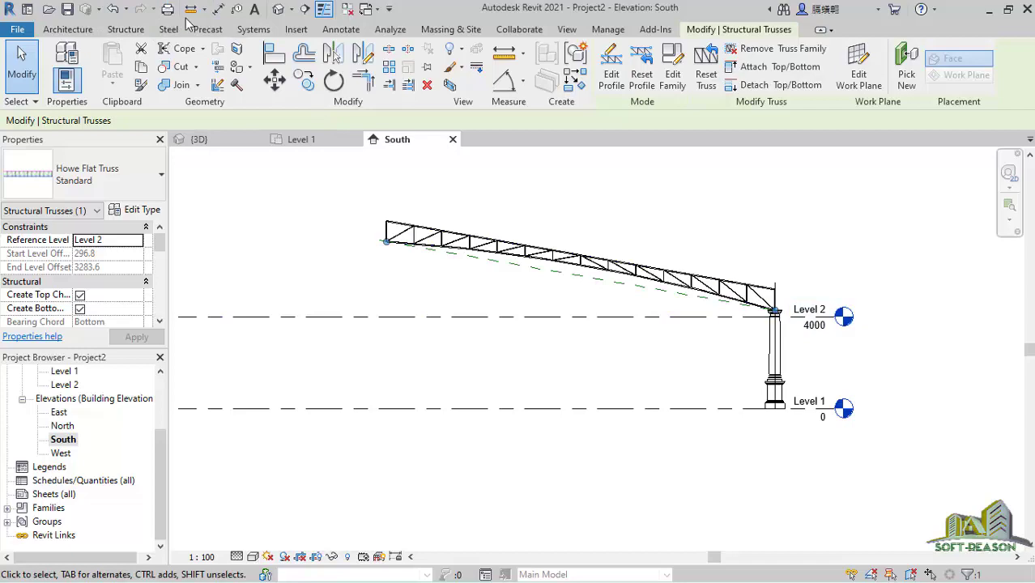
Step: View the reshaped truss and its supporting column in 3D
{"action": "left_click", "coordinate": [277, 11]}
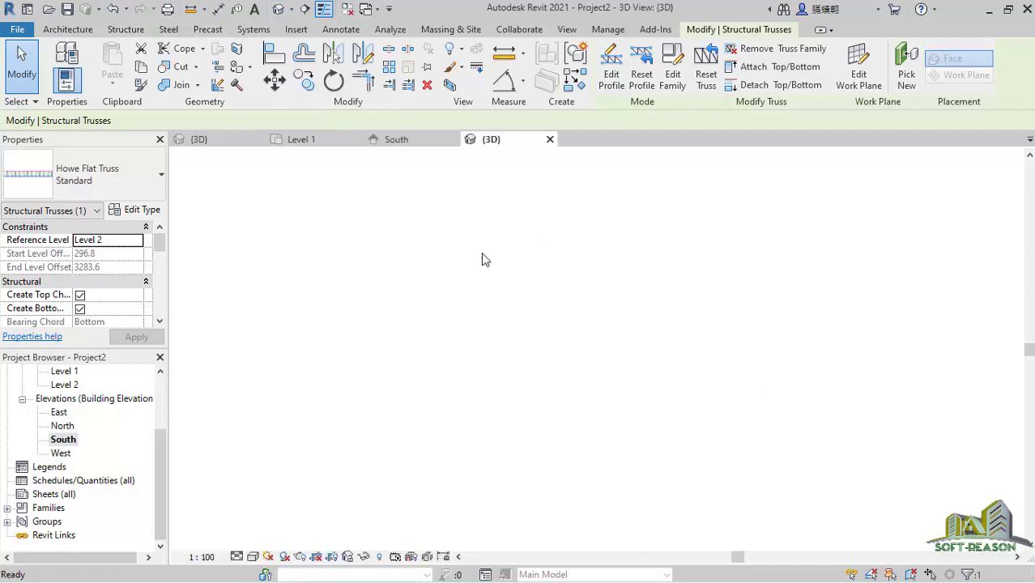
{"action": "key", "text": "Escape"}
{"action": "scroll", "coordinate": [567, 442], "scroll_direction": "up", "scroll_amount": 5}
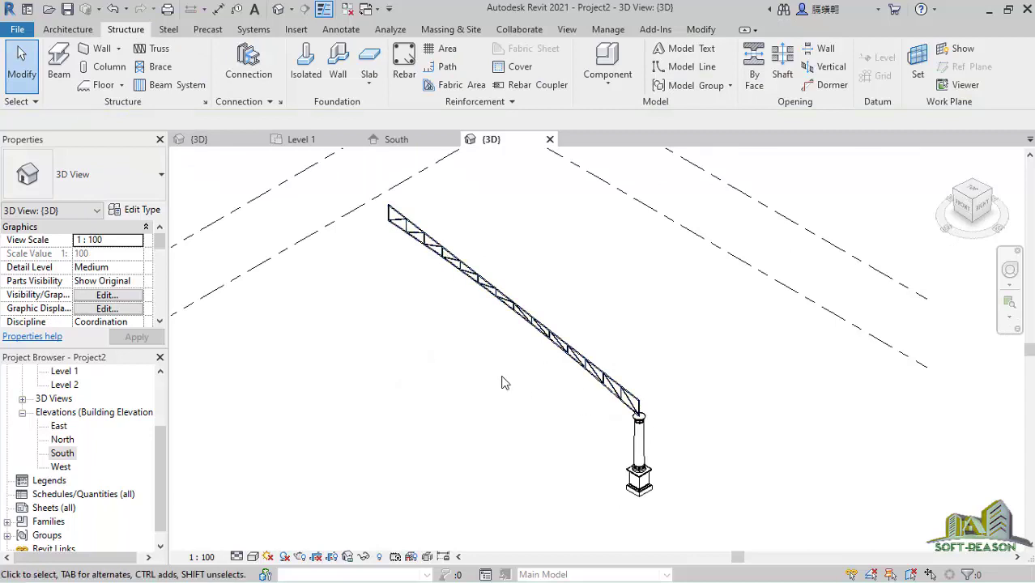
Step: Select the column together with its truss and copy them from grid 1 to grid 2 in the Level 1 plan
{"action": "scroll", "coordinate": [605, 452], "scroll_direction": "down", "scroll_amount": 2}
{"action": "left_click_drag", "start_coordinate": [640, 221], "coordinate": [541, 480]}
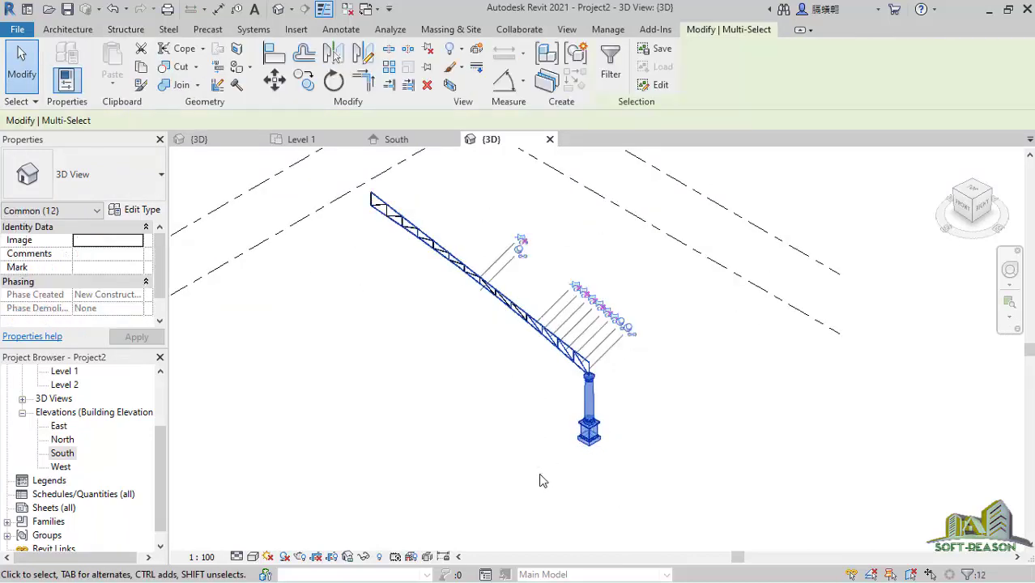
{"action": "left_click", "coordinate": [301, 140]}
{"action": "scroll", "coordinate": [716, 373], "scroll_direction": "up", "scroll_amount": 1}
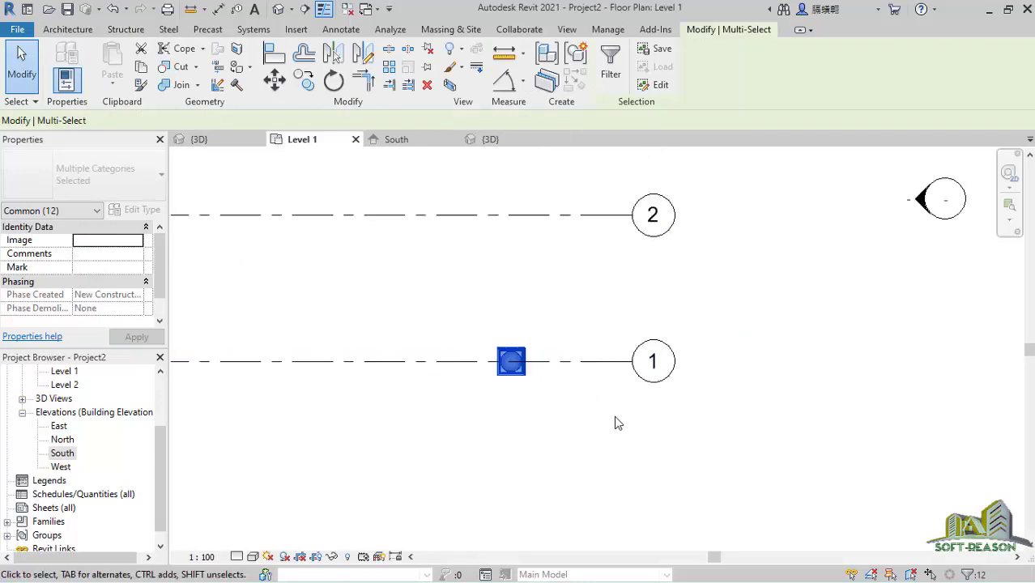
{"action": "scroll", "coordinate": [615, 417], "scroll_direction": "down", "scroll_amount": 2}
{"action": "scroll", "coordinate": [728, 391], "scroll_direction": "down", "scroll_amount": 2}
{"action": "scroll", "coordinate": [728, 390], "scroll_direction": "down", "scroll_amount": 2}
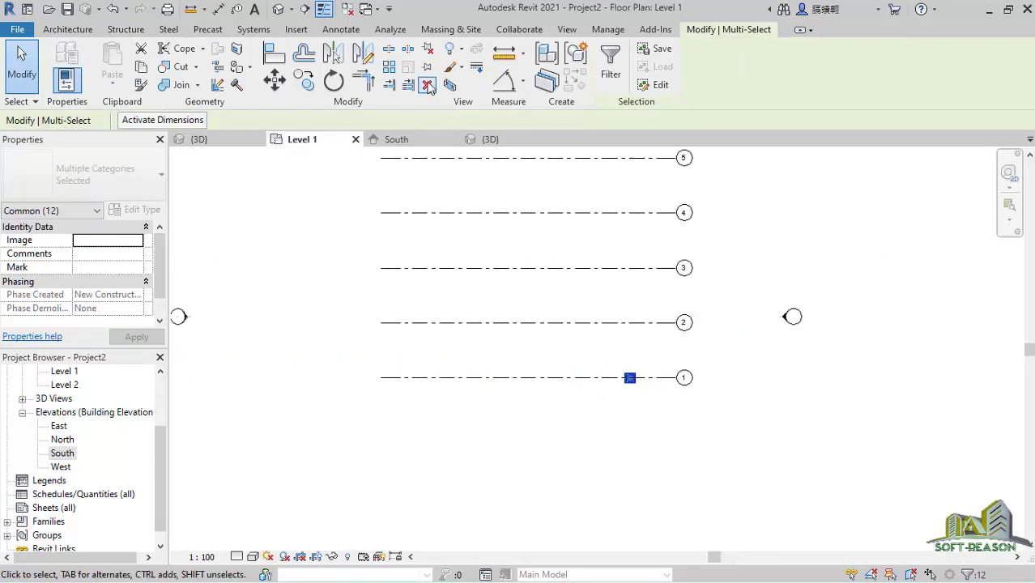
{"action": "left_click", "coordinate": [304, 82]}
{"action": "left_click", "coordinate": [381, 376]}
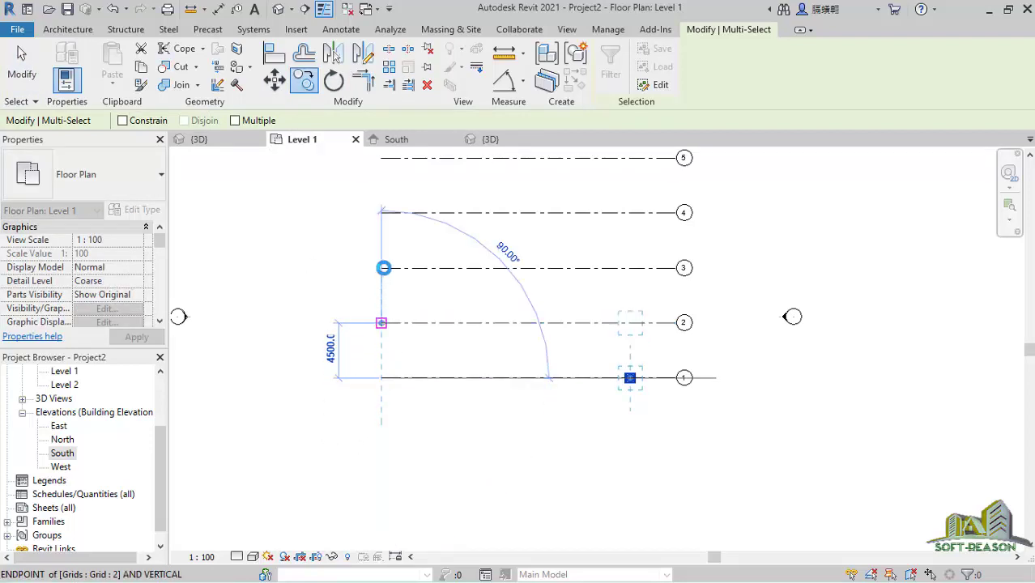
{"action": "left_click", "coordinate": [383, 267]}
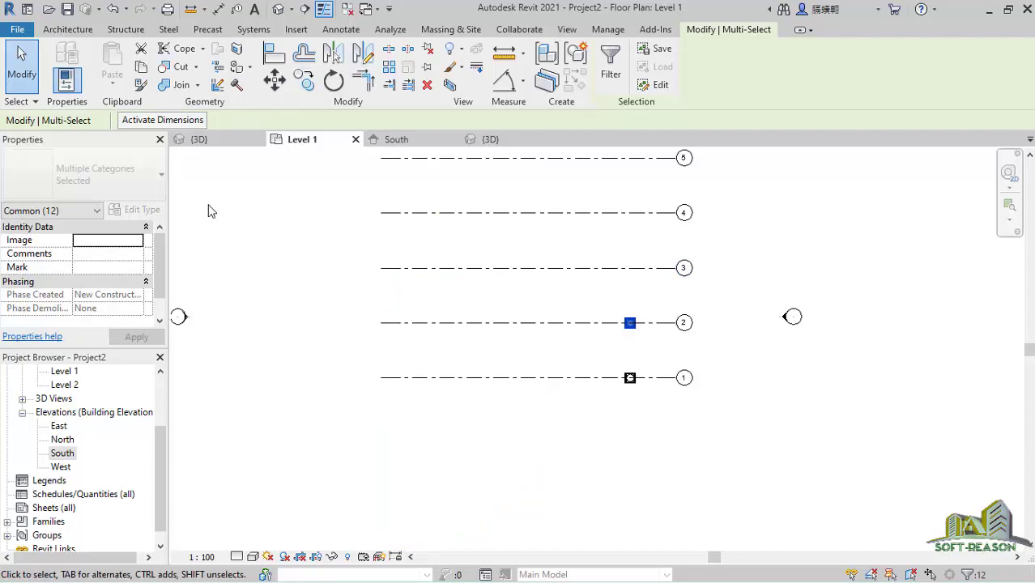
Step: Make multiple copies of the column and truss from grid 2 onto grids 3, 4, 5 and 6
{"action": "left_click", "coordinate": [306, 83]}
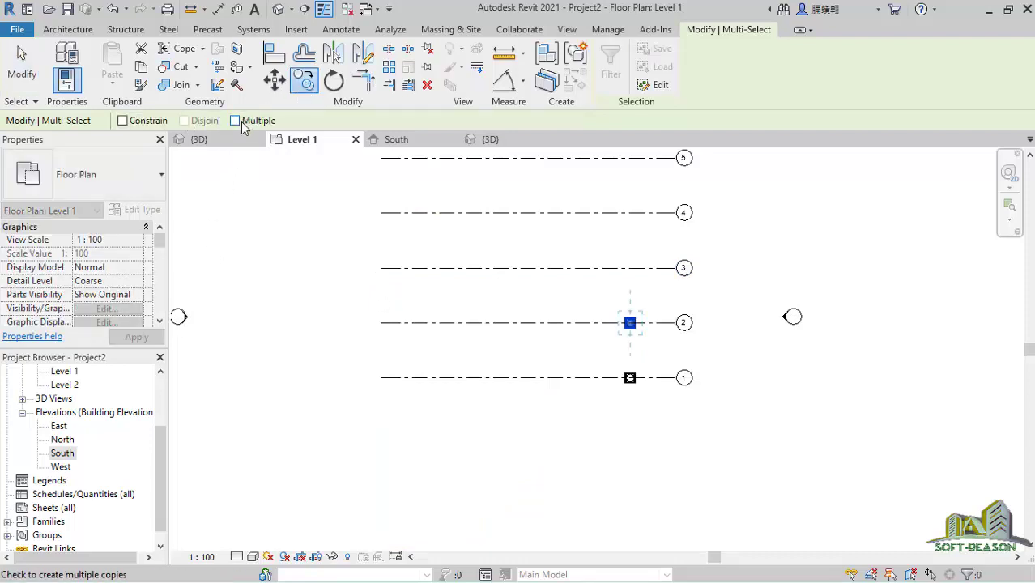
{"action": "left_click", "coordinate": [382, 323]}
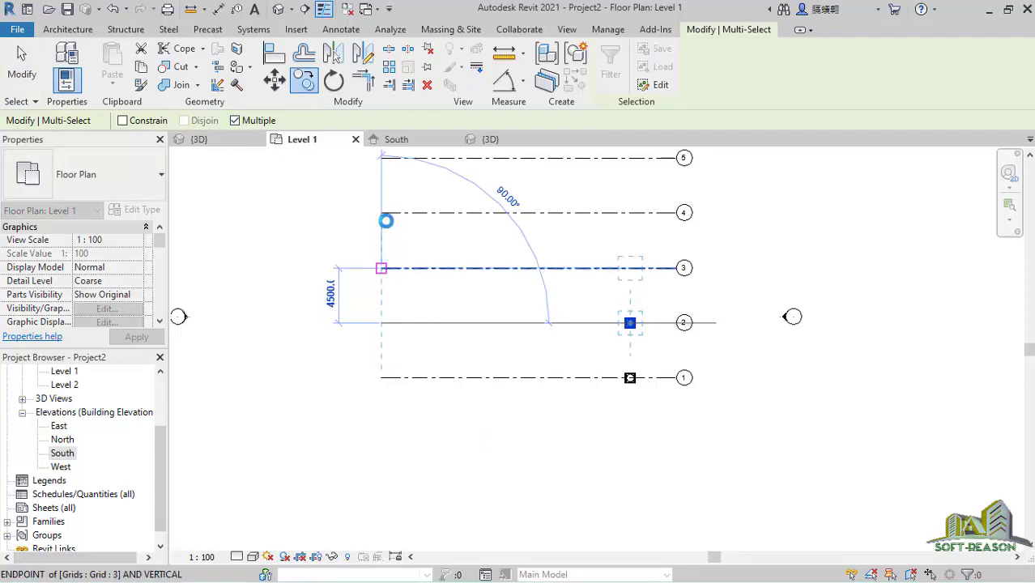
{"action": "left_click", "coordinate": [386, 219]}
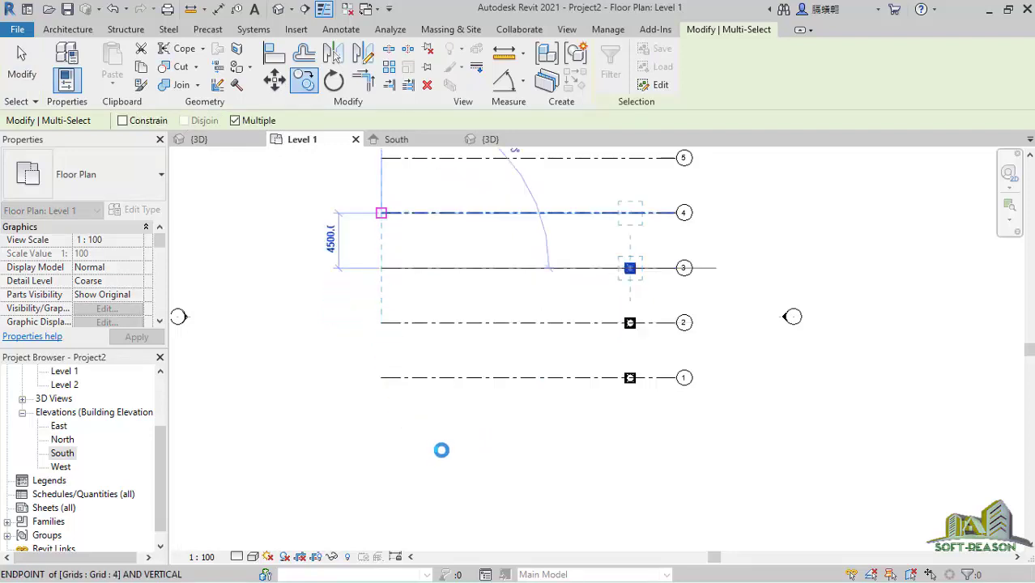
{"action": "scroll", "coordinate": [442, 449], "scroll_direction": "down", "scroll_amount": 3}
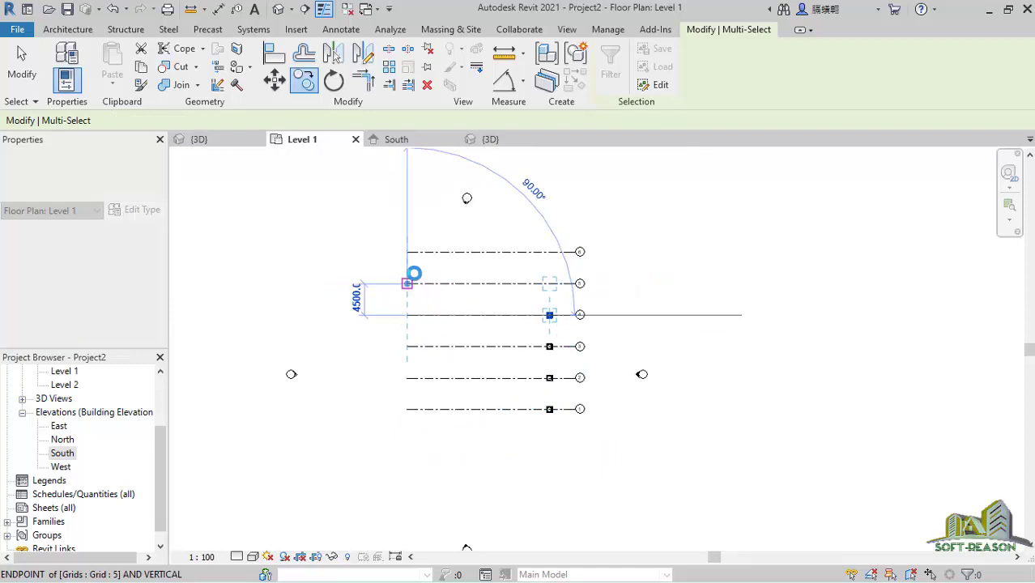
{"action": "left_click", "coordinate": [408, 259]}
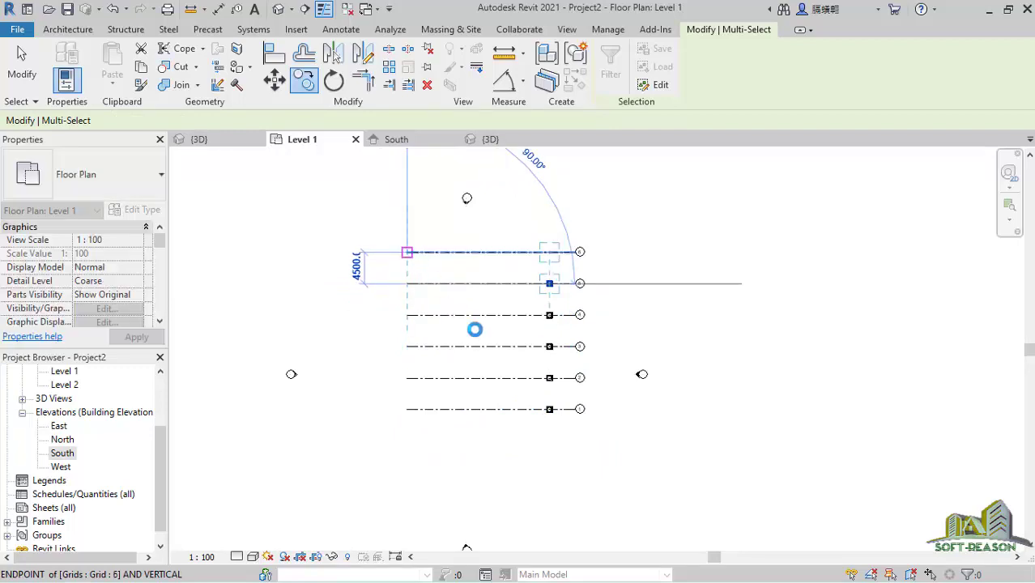
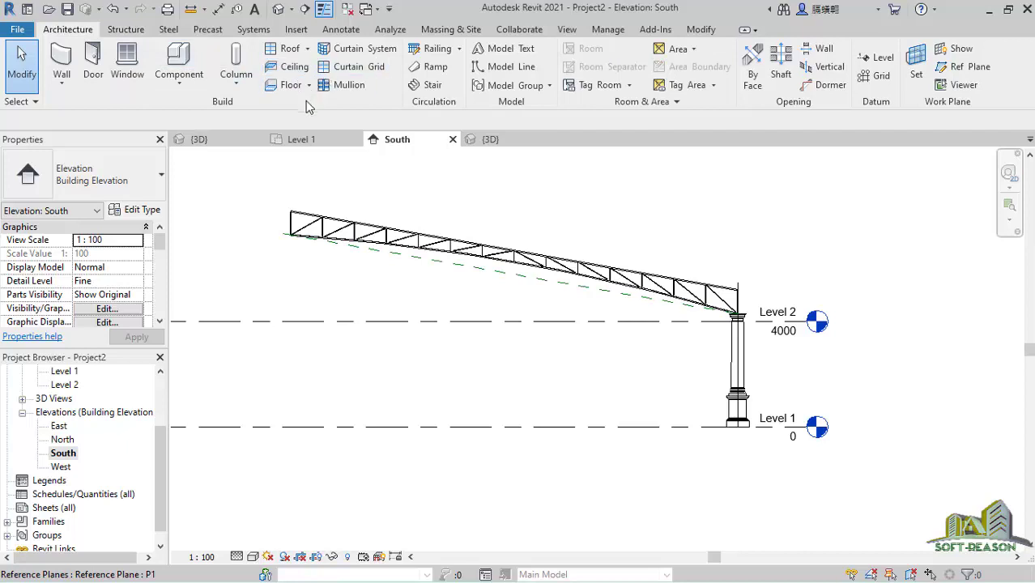
Step: Start a roof by extrusion referenced to Level 2 with 0.0 offset, using Pick Lines for its profile
{"action": "left_click", "coordinate": [307, 50]}
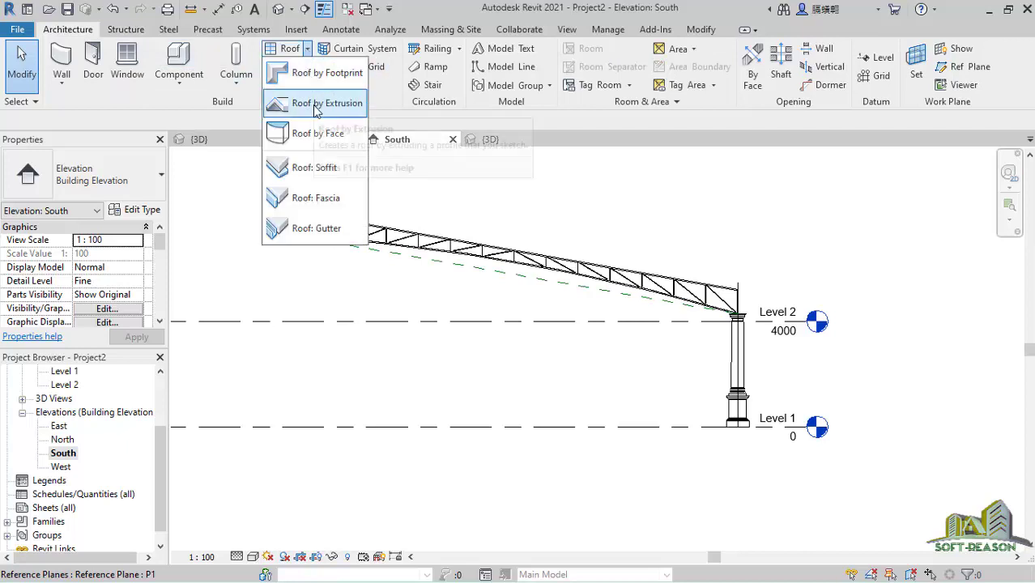
{"action": "left_click", "coordinate": [316, 111]}
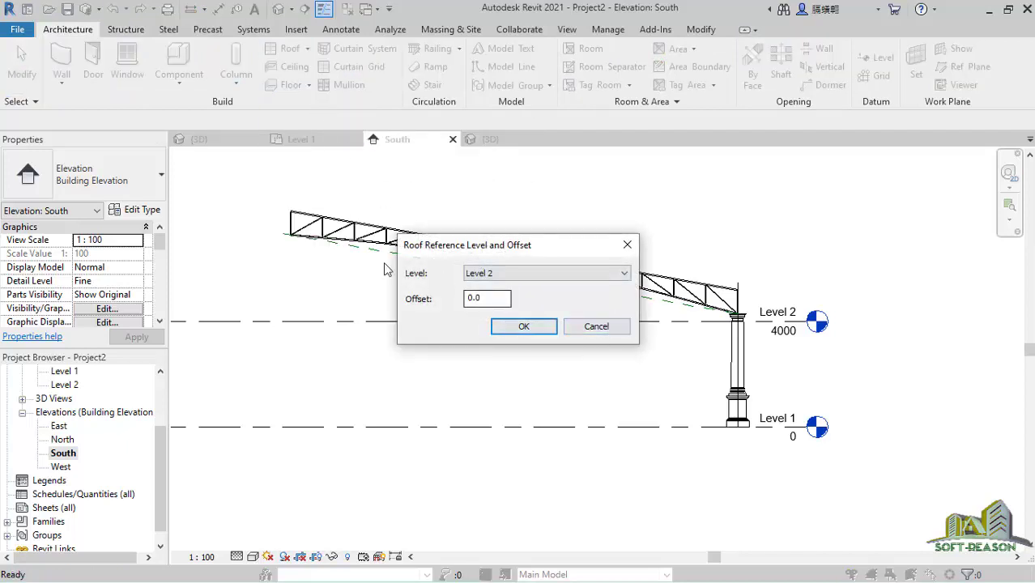
{"action": "left_click", "coordinate": [524, 327]}
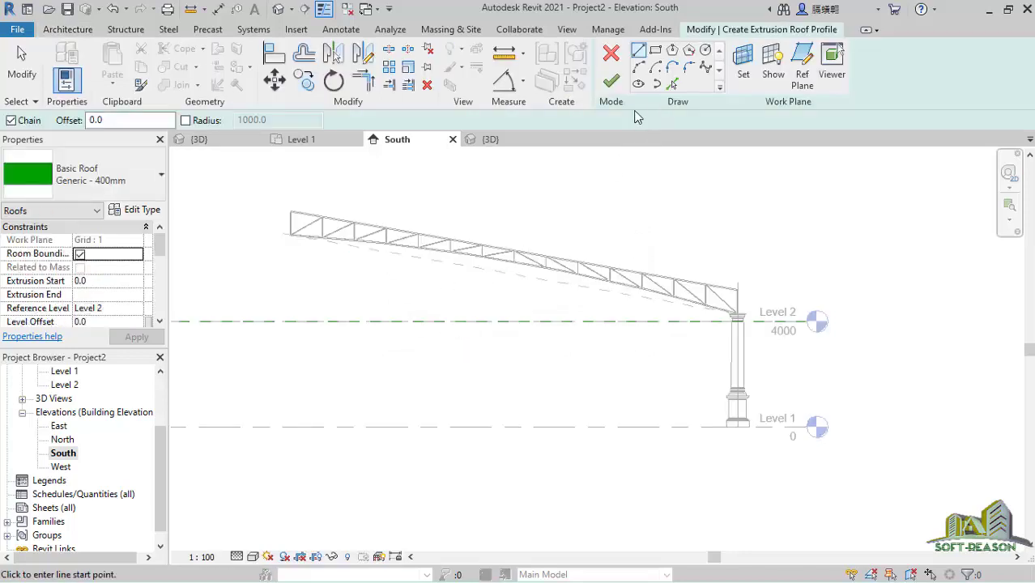
{"action": "left_click", "coordinate": [672, 84]}
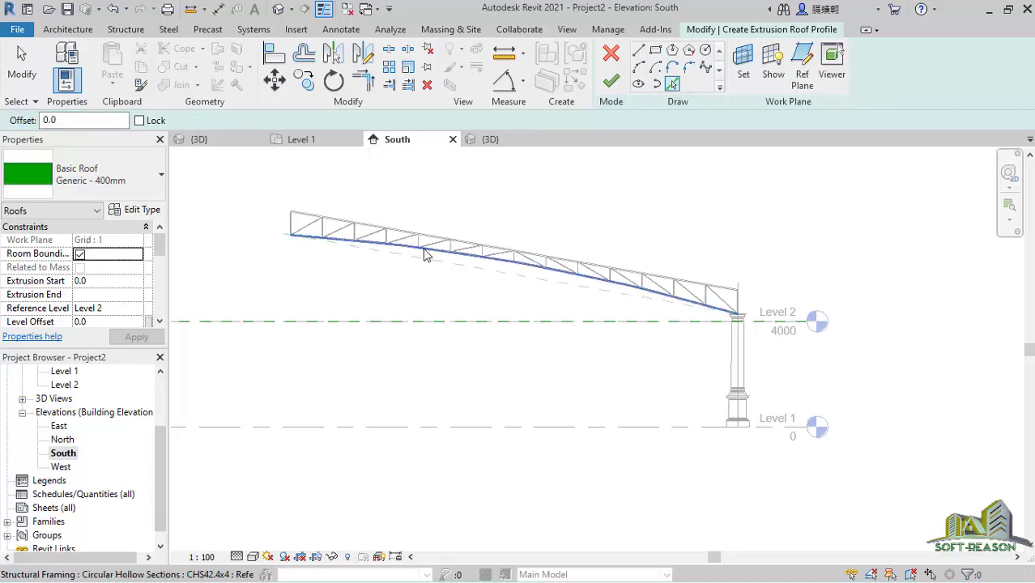
{"action": "scroll", "coordinate": [287, 225], "scroll_direction": "up", "scroll_amount": 3}
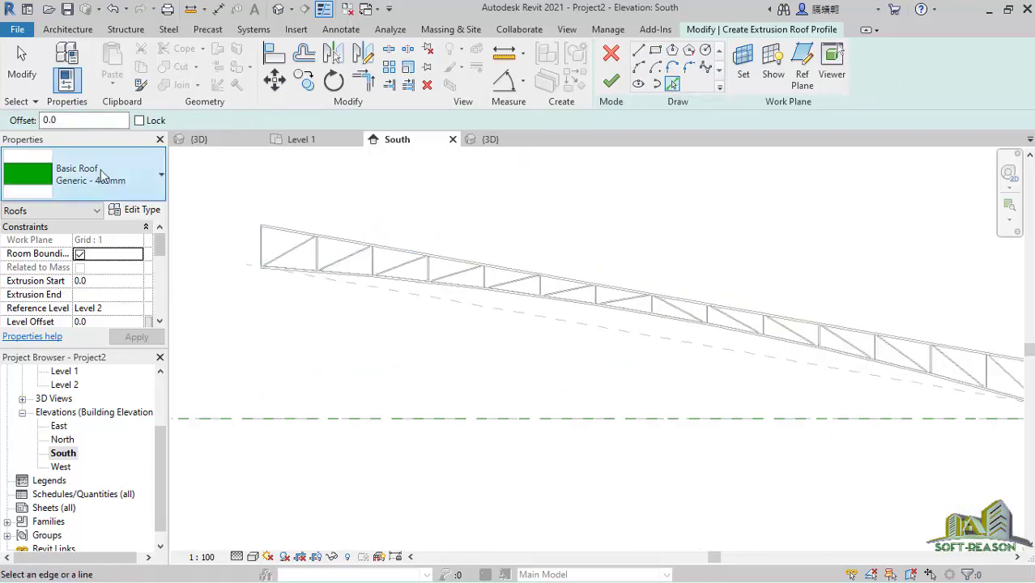
Step: Duplicate the roof type as Generic - 20mm and set its structure layer thickness to 20 mm
{"action": "left_click", "coordinate": [142, 211]}
{"action": "left_click", "coordinate": [603, 130]}
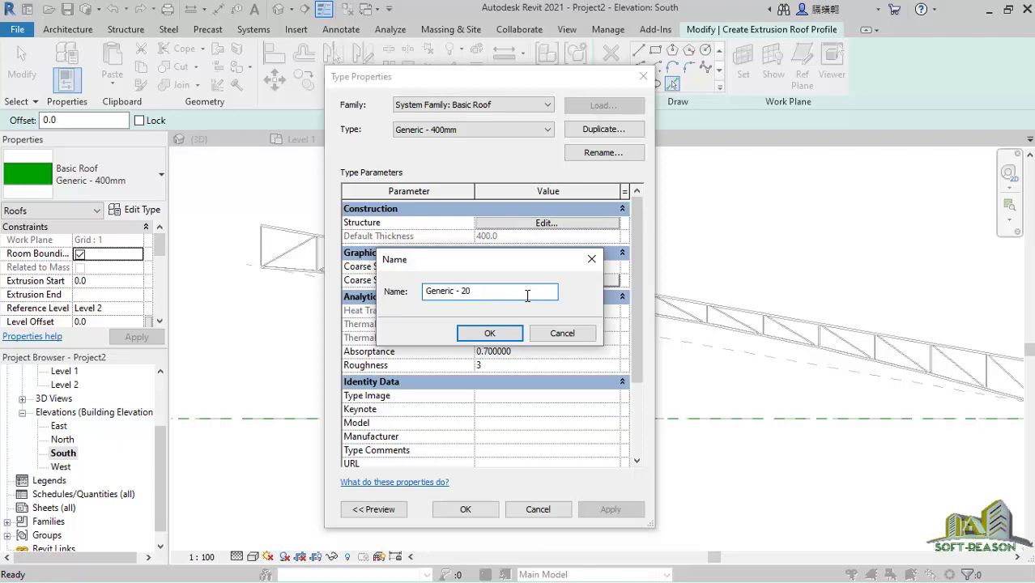
{"action": "left_click", "coordinate": [490, 333]}
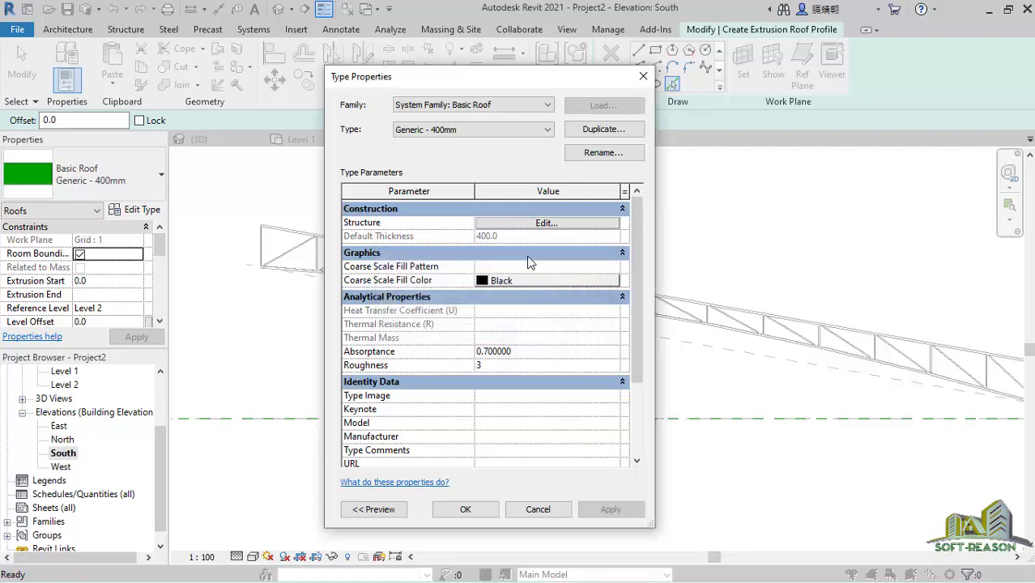
{"action": "left_click", "coordinate": [547, 223]}
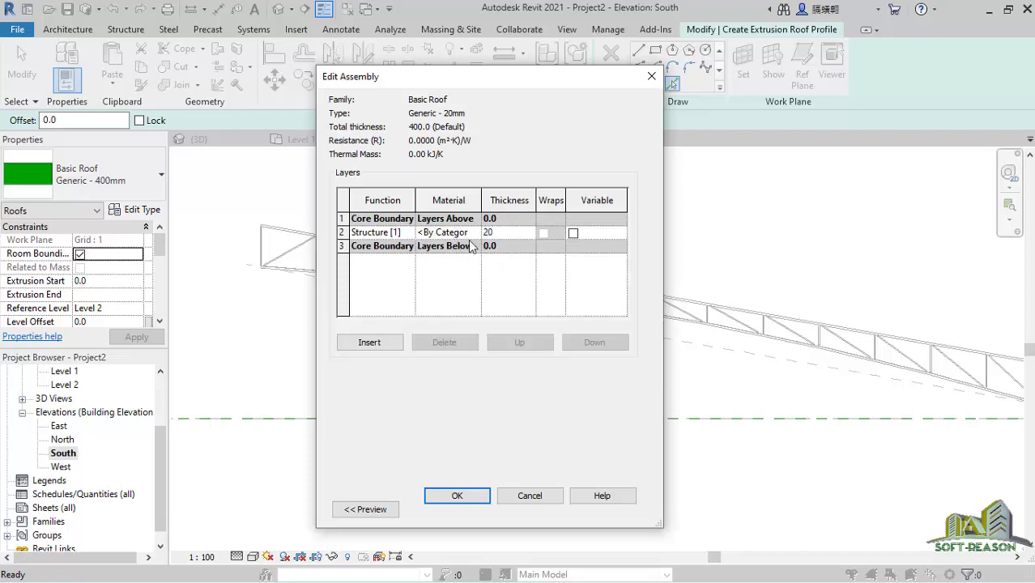
Step: Create a new material named plastic1 from the roof structure layer's material setting
{"action": "left_click", "coordinate": [474, 235]}
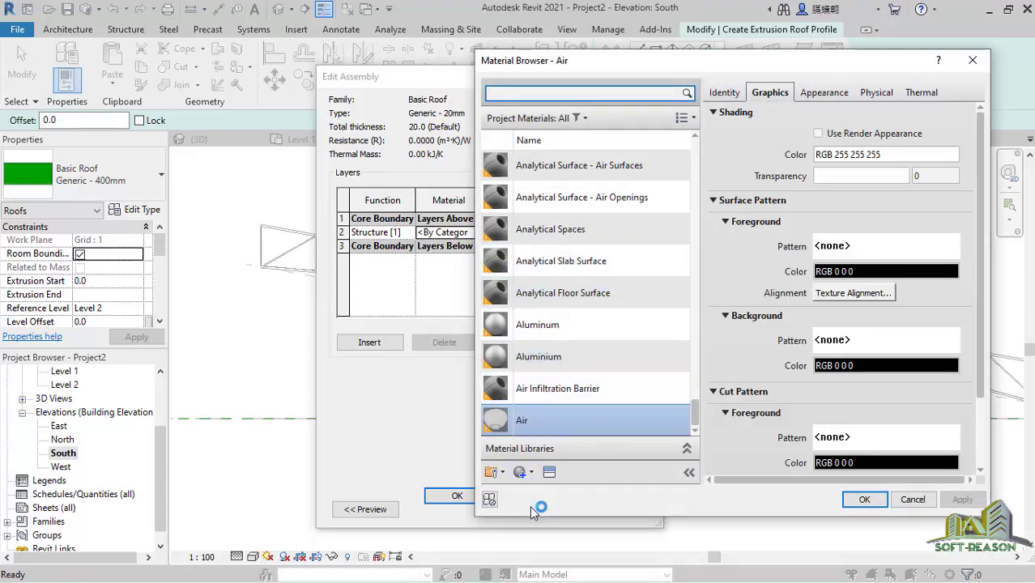
{"action": "left_click", "coordinate": [525, 472]}
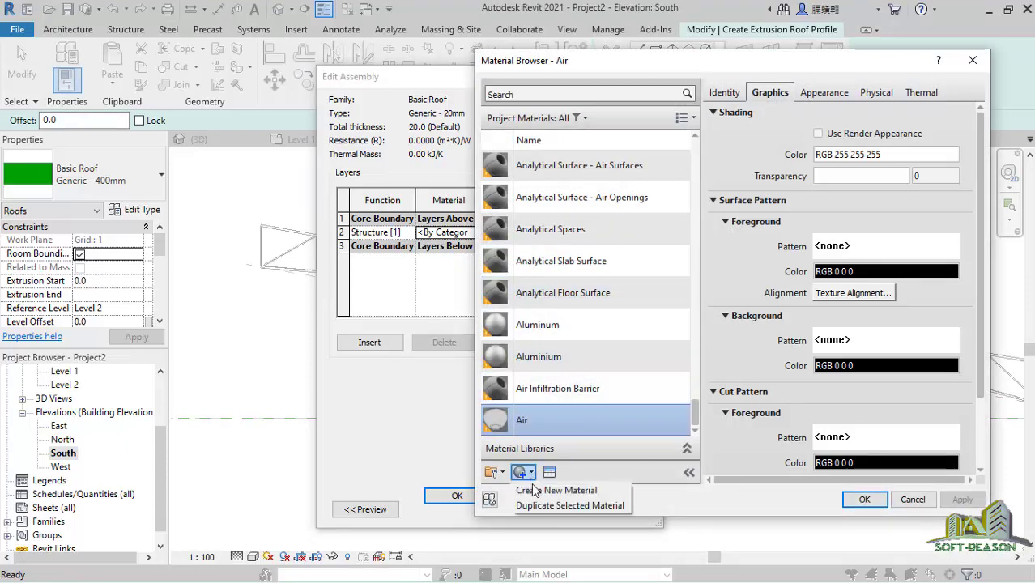
{"action": "left_click", "coordinate": [535, 490]}
{"action": "right_click", "coordinate": [541, 294]}
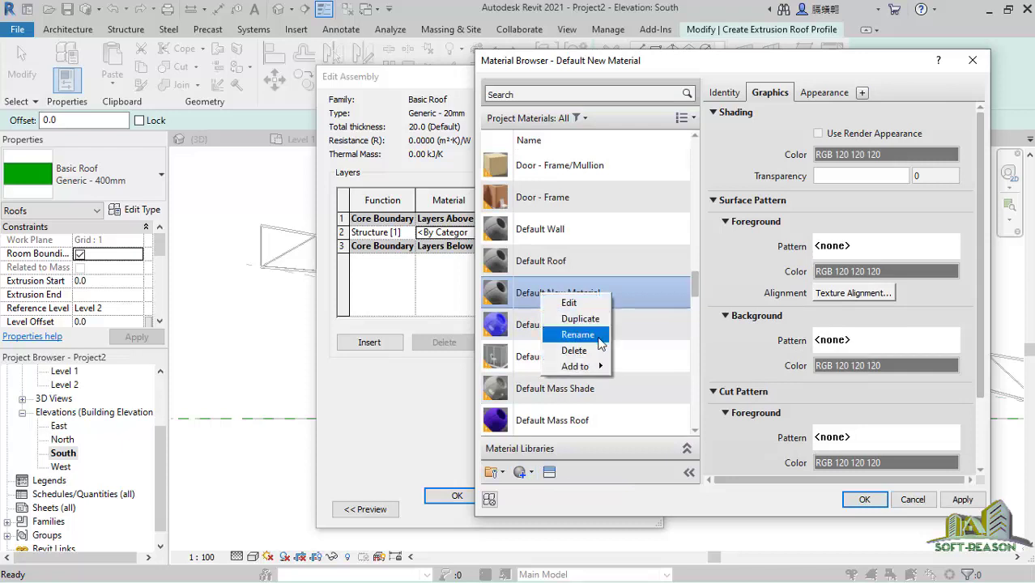
{"action": "left_click", "coordinate": [578, 335]}
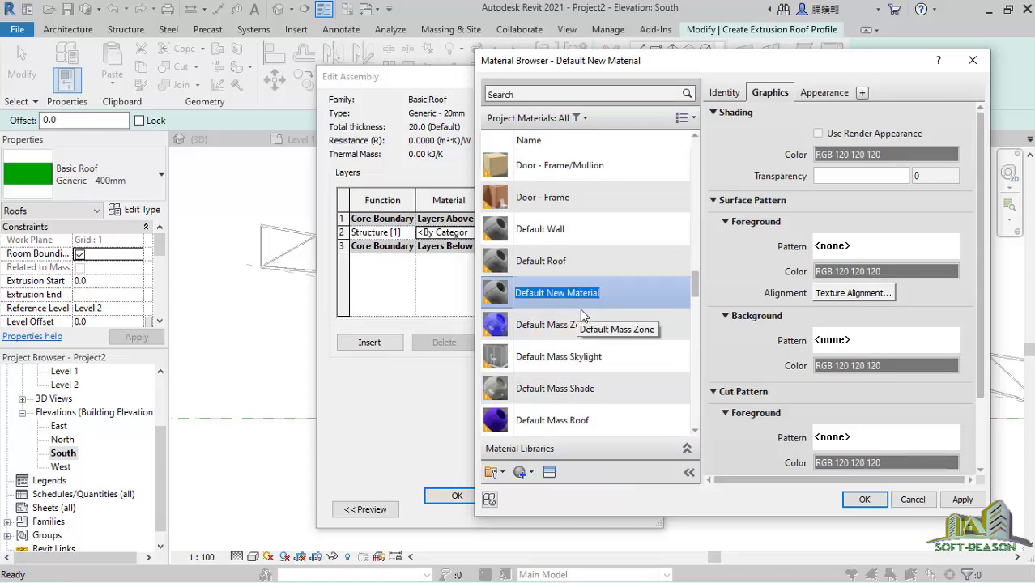
{"action": "type", "text": "p"}
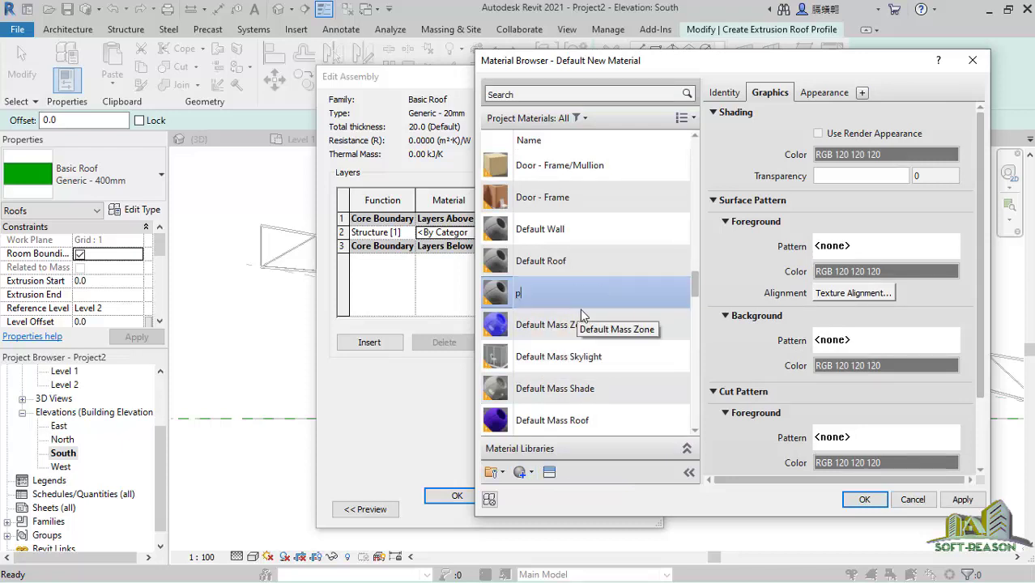
{"action": "type", "text": "lastic1"}
{"action": "left_click", "coordinate": [631, 209]}
{"action": "left_click", "coordinate": [536, 170]}
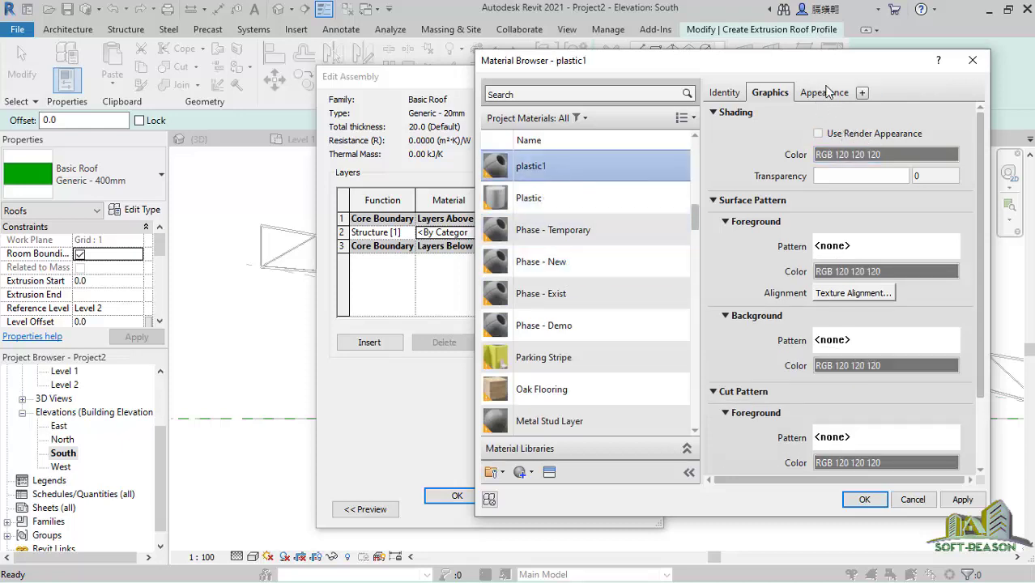
Step: Replace the appearance of plastic1 with the transparent plastic asset Phenolic (Amber)
{"action": "left_click", "coordinate": [827, 92]}
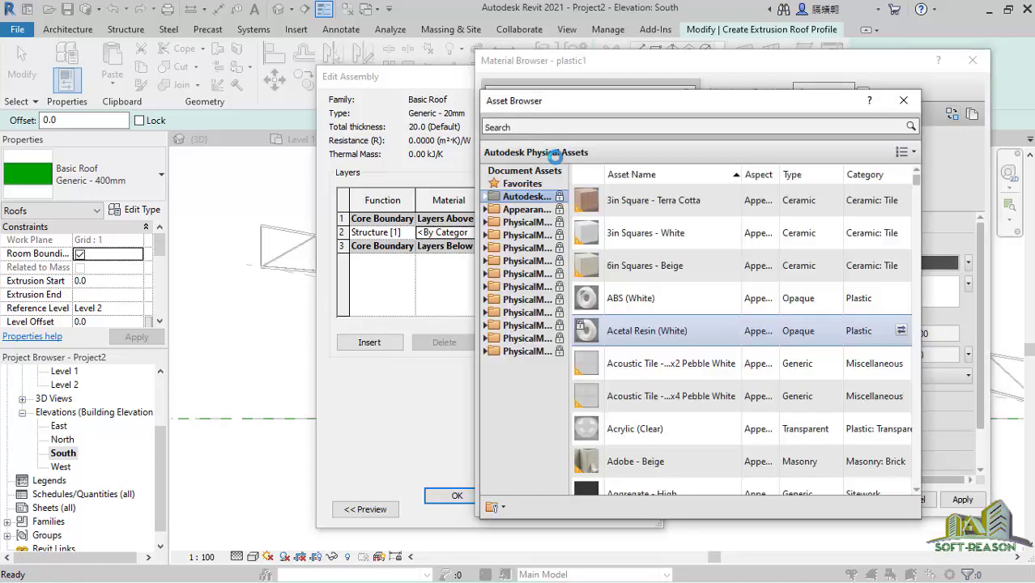
{"action": "left_click", "coordinate": [485, 210]}
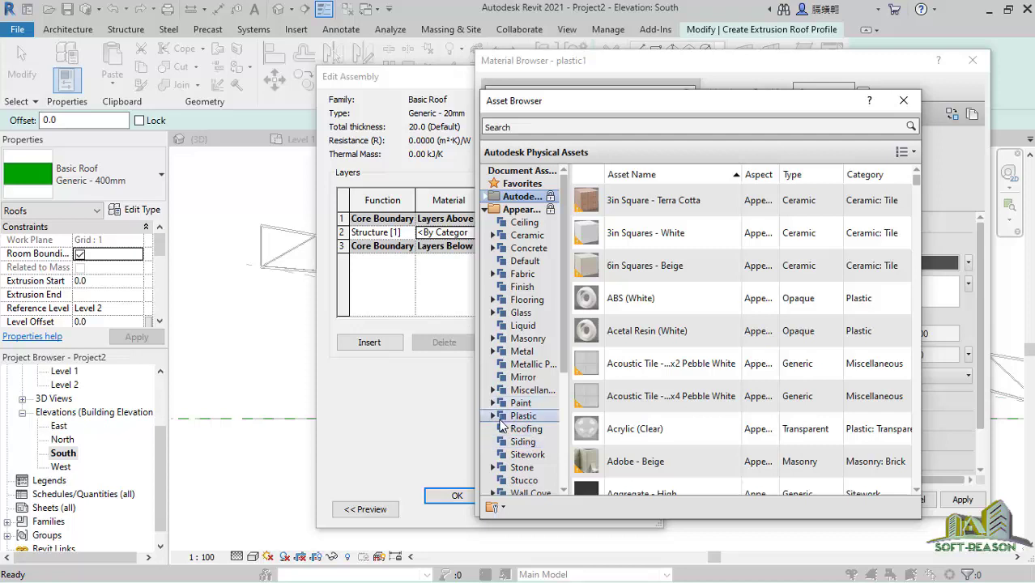
{"action": "left_click", "coordinate": [496, 416]}
{"action": "left_click", "coordinate": [492, 416]}
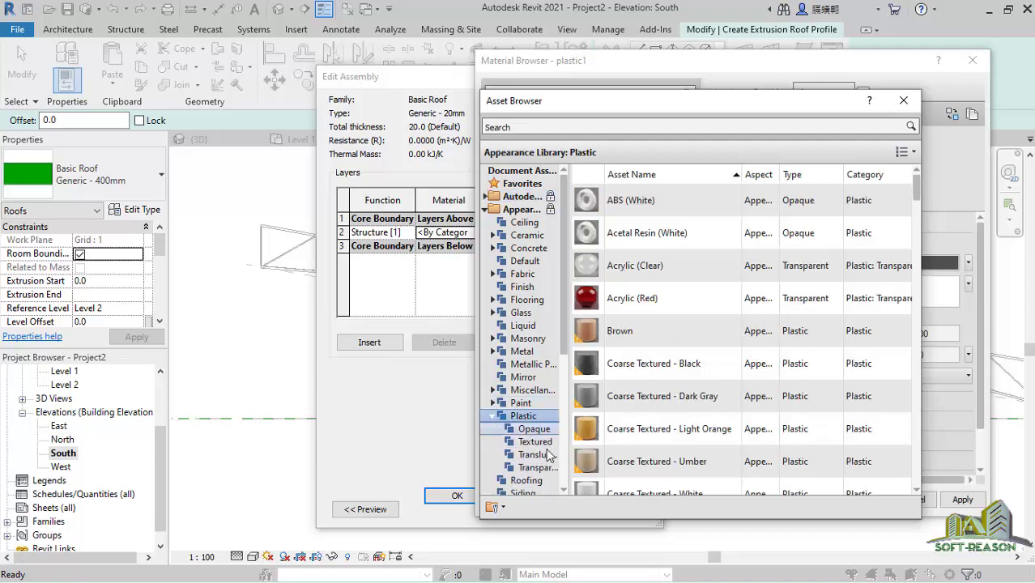
{"action": "left_click", "coordinate": [533, 467]}
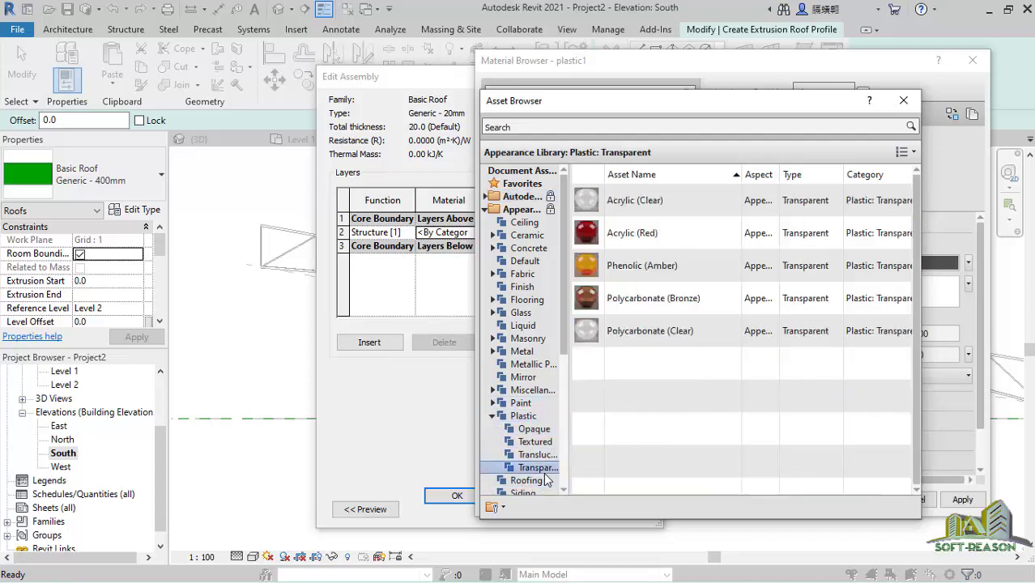
{"action": "double_click", "coordinate": [640, 267]}
{"action": "left_click", "coordinate": [903, 100]}
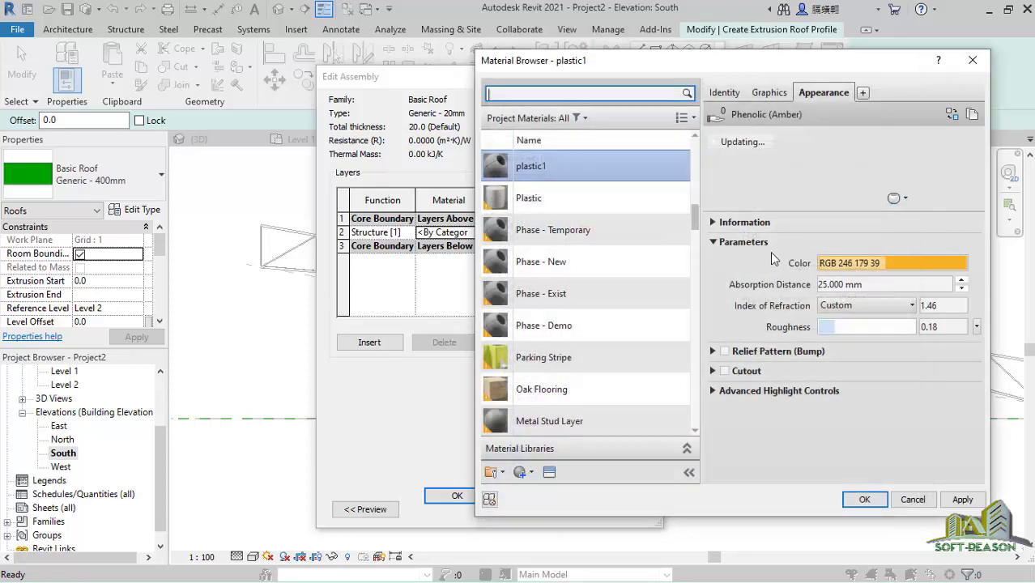
Step: Change the appearance colour of plastic1 to blue, RGB 55 75 253
{"action": "left_click", "coordinate": [897, 259]}
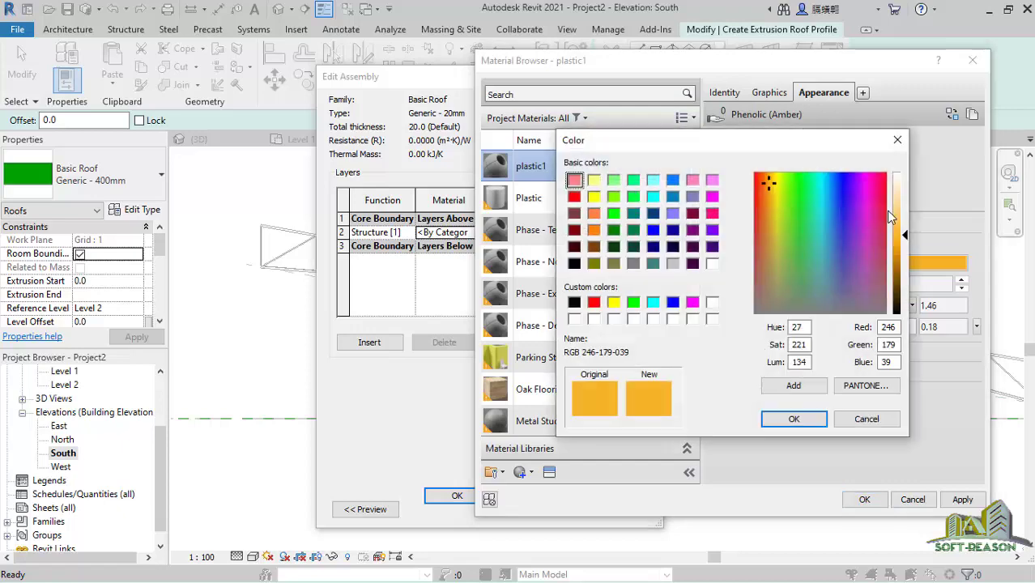
{"action": "left_click", "coordinate": [840, 176]}
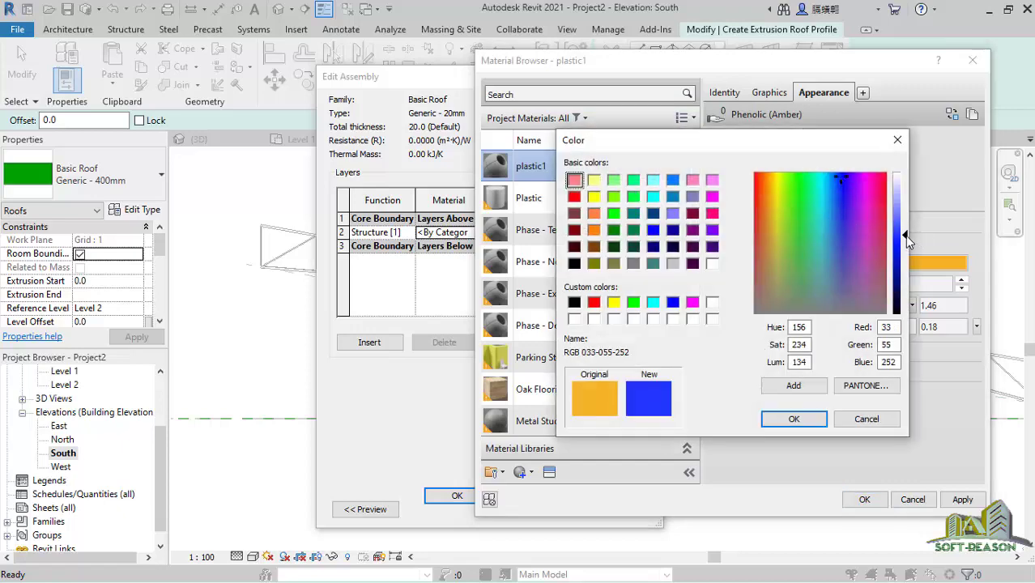
{"action": "left_click_drag", "start_coordinate": [905, 236], "coordinate": [904, 229]}
{"action": "left_click", "coordinate": [793, 419]}
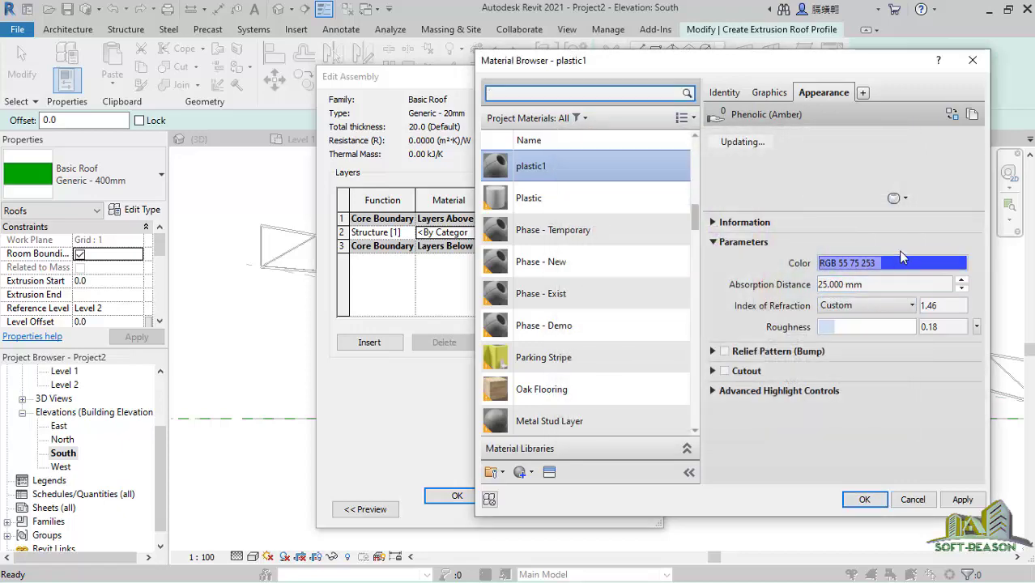
Step: Match plastic1's shading to its render appearance, set its shading transparency to 0, and accept the material and roof type settings
{"action": "left_click", "coordinate": [770, 92]}
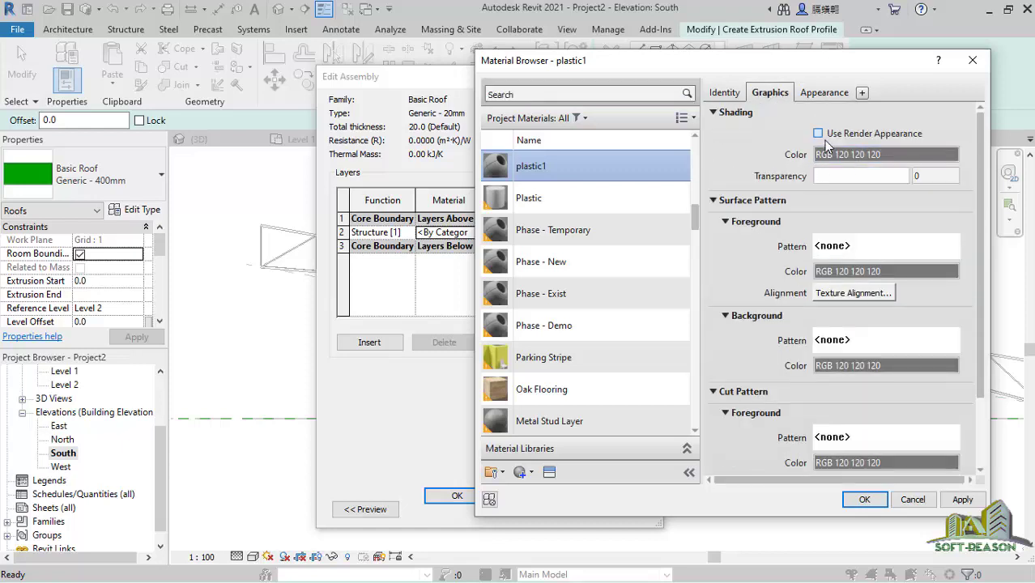
{"action": "left_click", "coordinate": [831, 137]}
{"action": "left_click", "coordinate": [877, 136]}
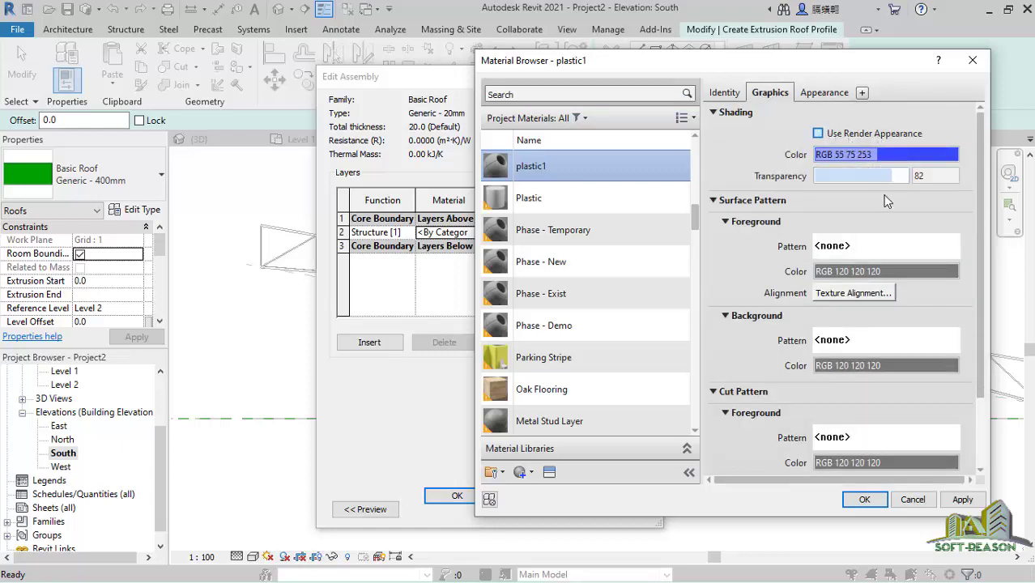
{"action": "left_click", "coordinate": [887, 177]}
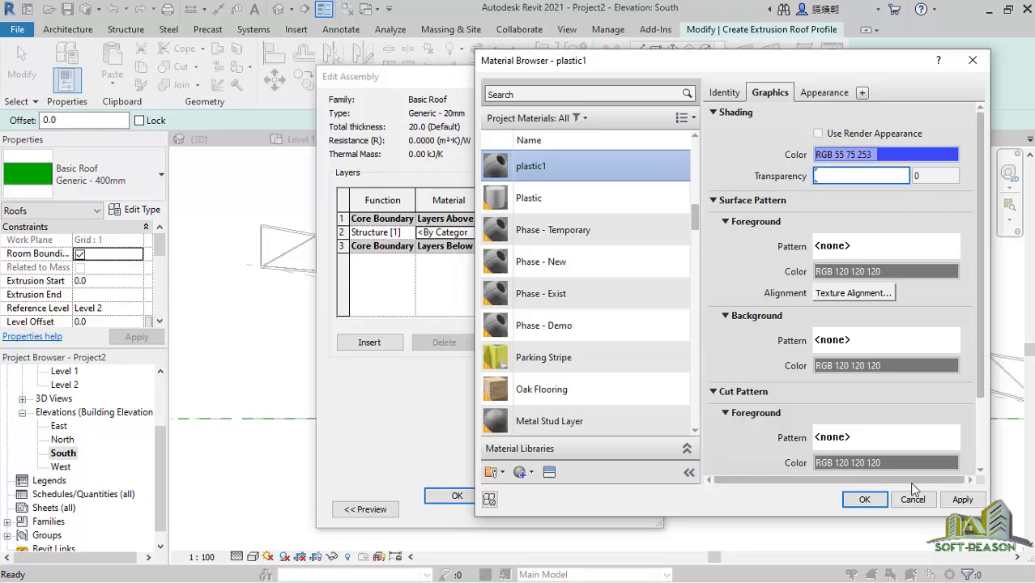
{"action": "left_click", "coordinate": [961, 498]}
{"action": "left_click", "coordinate": [865, 499]}
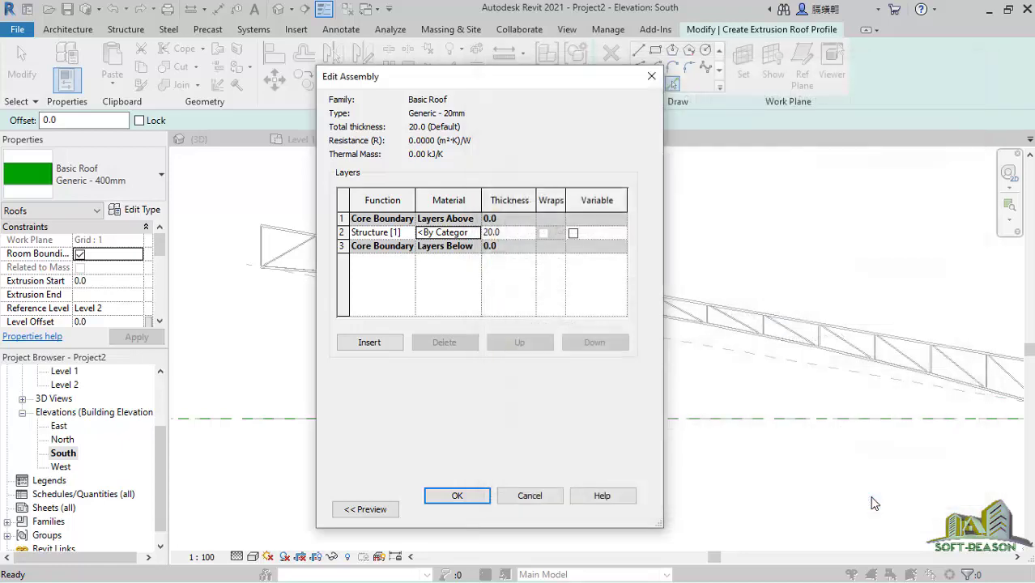
{"action": "left_click", "coordinate": [476, 498]}
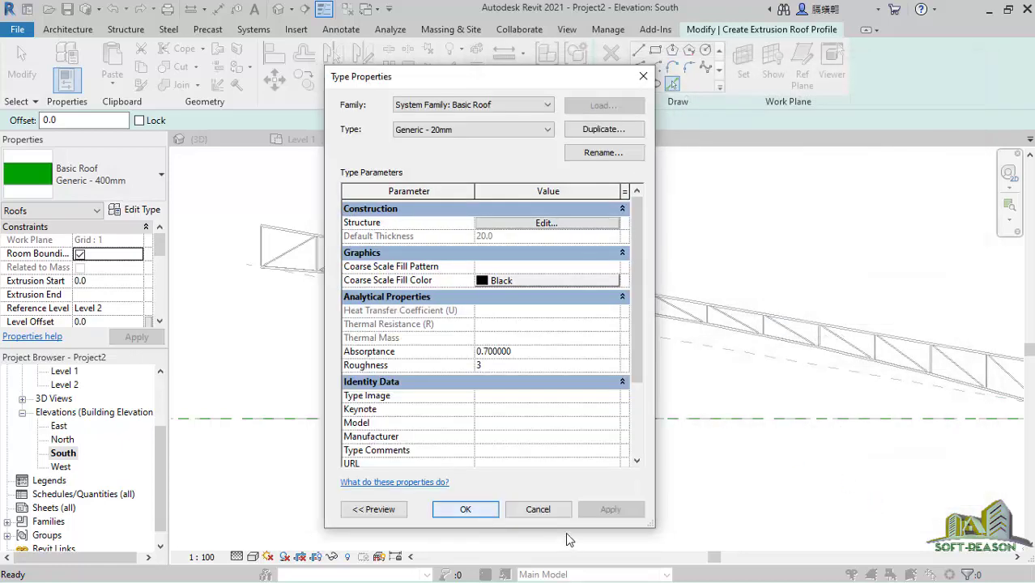
{"action": "left_click", "coordinate": [465, 510]}
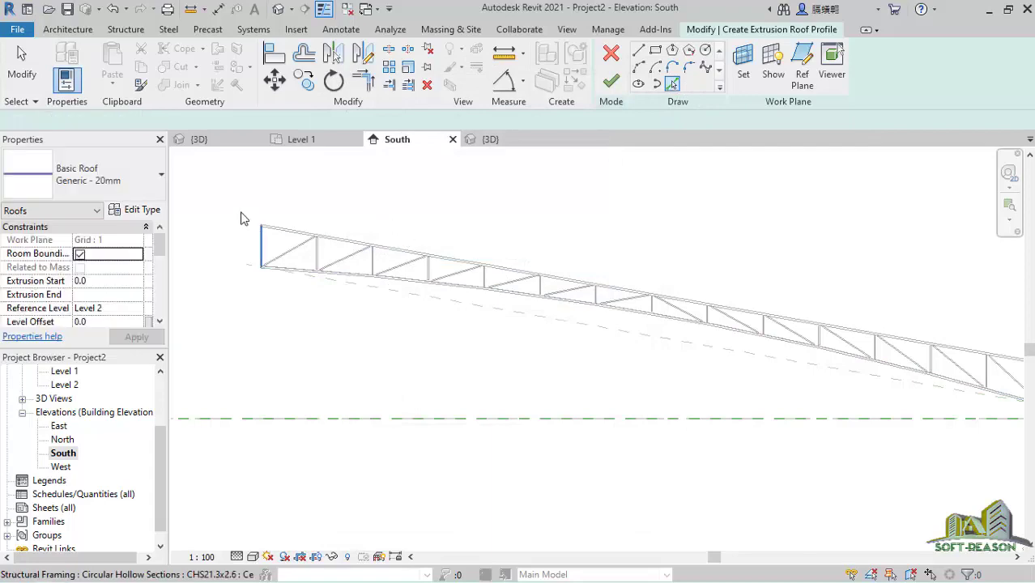
Step: Pick the vertical line at the truss's free end and the top chord's centre line and upper edge for the roof profile
{"action": "scroll", "coordinate": [273, 256], "scroll_direction": "up", "scroll_amount": 5}
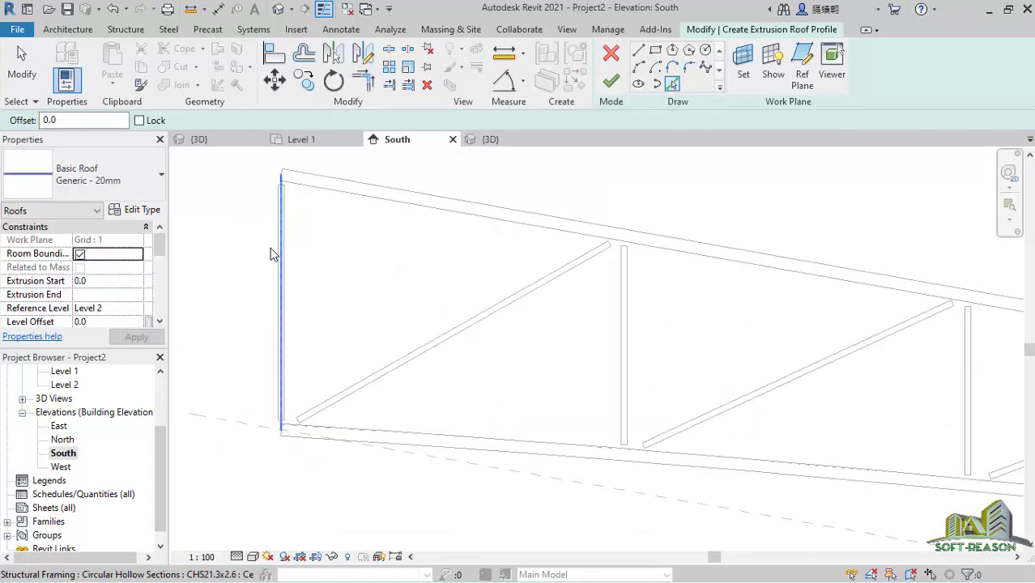
{"action": "scroll", "coordinate": [273, 251], "scroll_direction": "up", "scroll_amount": 2}
{"action": "scroll", "coordinate": [320, 267], "scroll_direction": "down", "scroll_amount": 3}
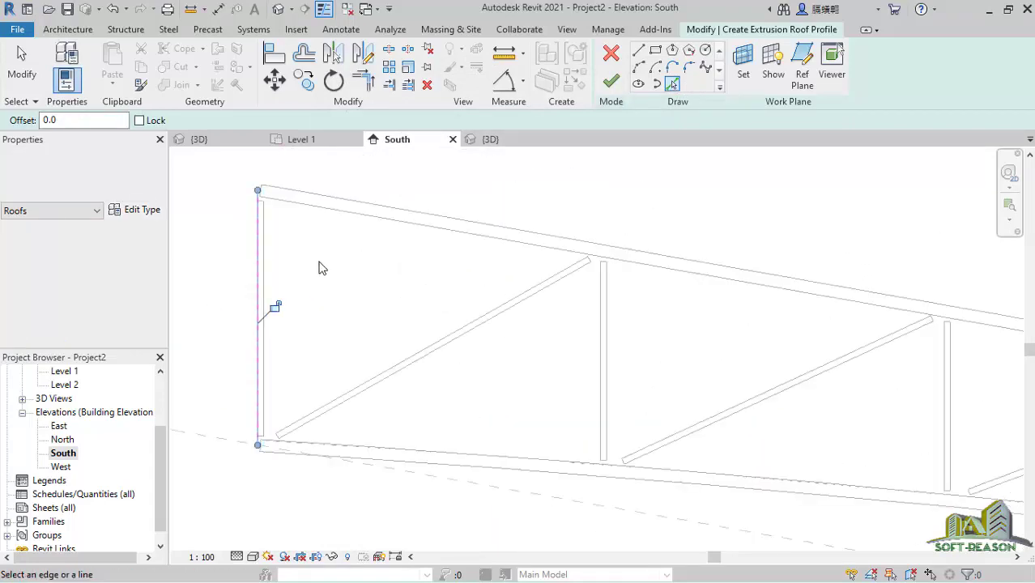
{"action": "left_click", "coordinate": [453, 235]}
{"action": "scroll", "coordinate": [356, 221], "scroll_direction": "up", "scroll_amount": 3}
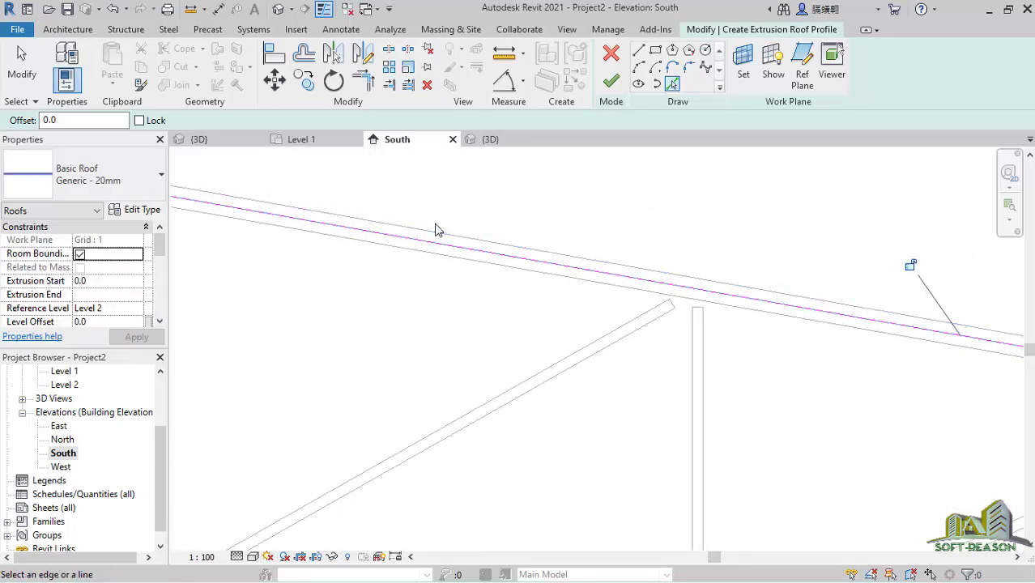
{"action": "scroll", "coordinate": [389, 152], "scroll_direction": "down", "scroll_amount": 3}
{"action": "scroll", "coordinate": [389, 154], "scroll_direction": "down", "scroll_amount": 2}
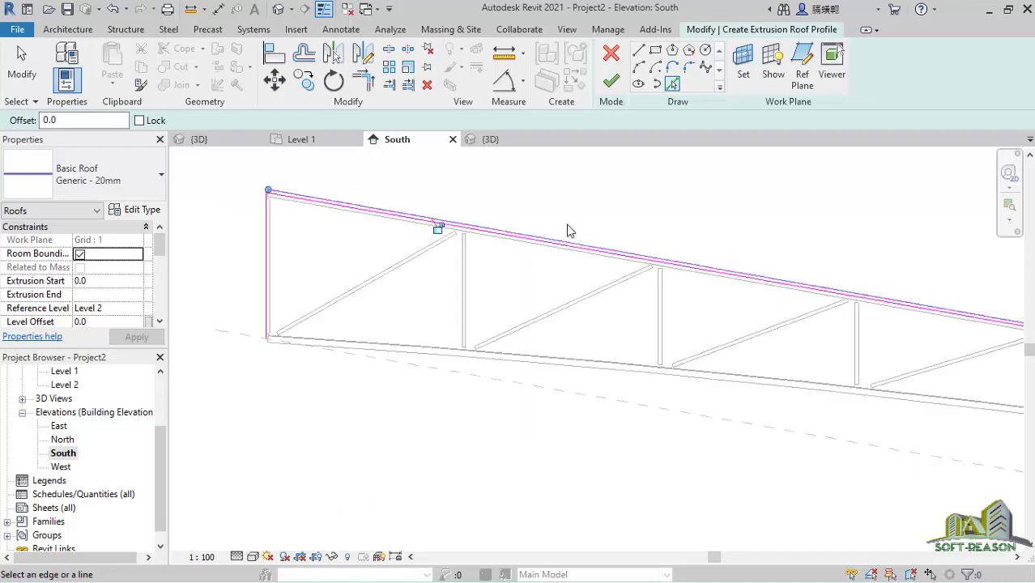
{"action": "scroll", "coordinate": [460, 208], "scroll_direction": "up", "scroll_amount": 1}
{"action": "scroll", "coordinate": [415, 227], "scroll_direction": "down", "scroll_amount": 4}
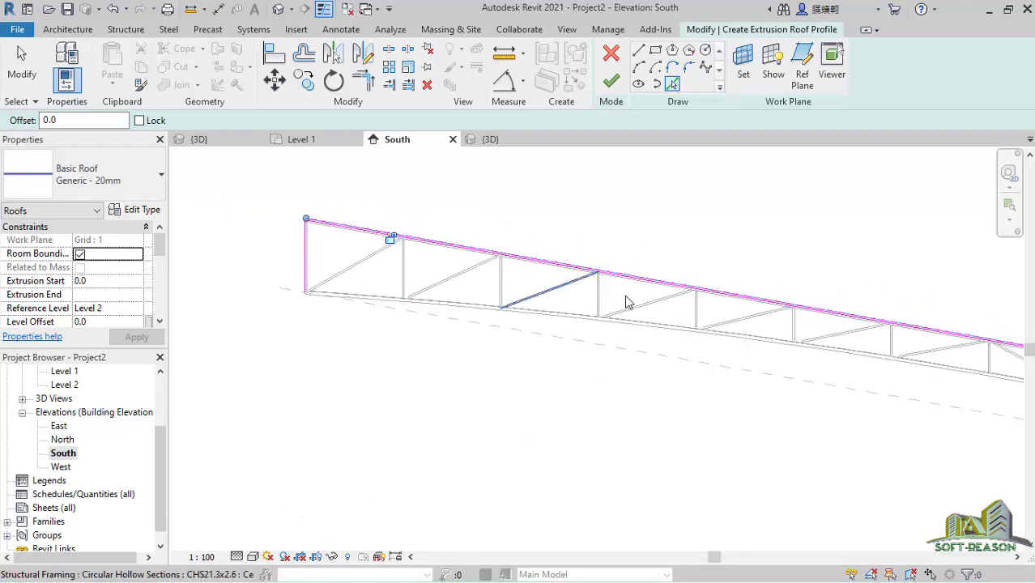
Step: Pick the vertical line at the column end of the truss for the roof profile
{"action": "scroll", "coordinate": [613, 306], "scroll_direction": "down", "scroll_amount": 3}
{"action": "middle_click_drag", "start_coordinate": [942, 388], "coordinate": [436, 301]}
{"action": "scroll", "coordinate": [340, 264], "scroll_direction": "up", "scroll_amount": 5}
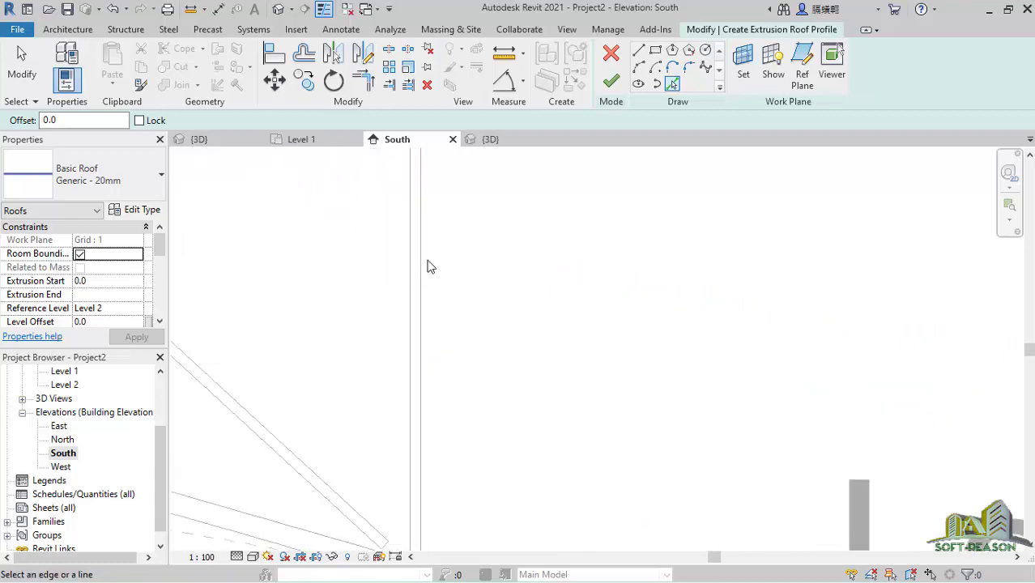
{"action": "left_click", "coordinate": [427, 258]}
{"action": "scroll", "coordinate": [648, 316], "scroll_direction": "down", "scroll_amount": 4}
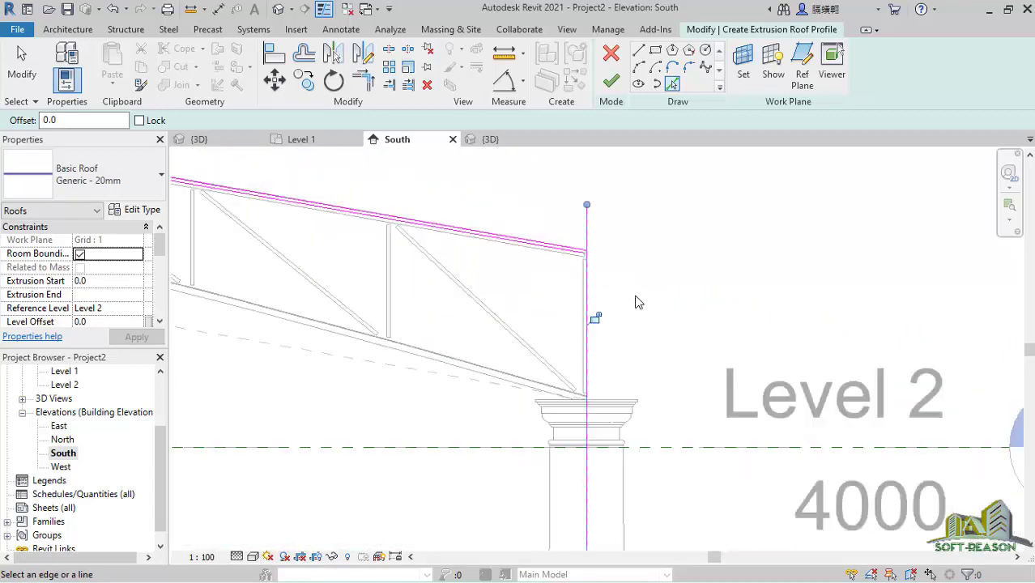
Step: Delete the lines picked along the truss top chord's centre line from the roof profile
{"action": "scroll", "coordinate": [549, 241], "scroll_direction": "up", "scroll_amount": 4}
{"action": "left_click", "coordinate": [566, 256]}
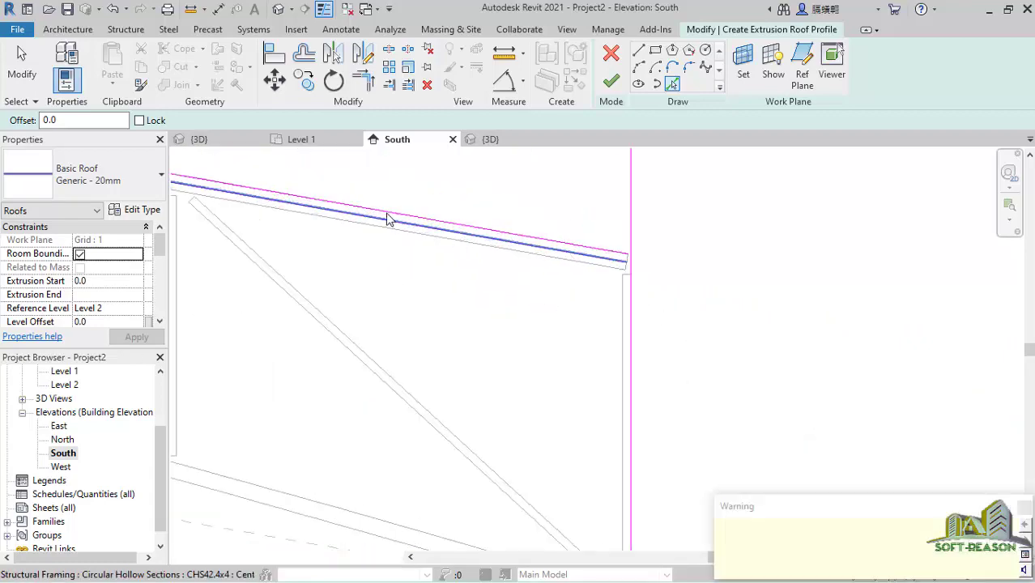
{"action": "key", "text": "Escape"}
{"action": "key", "text": "Escape"}
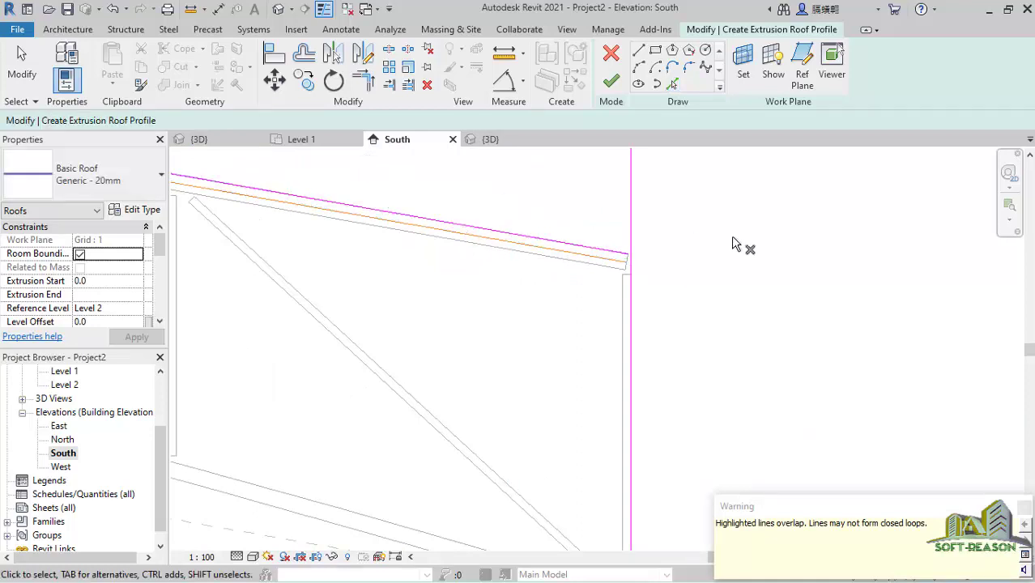
{"action": "scroll", "coordinate": [680, 247], "scroll_direction": "down", "scroll_amount": 2}
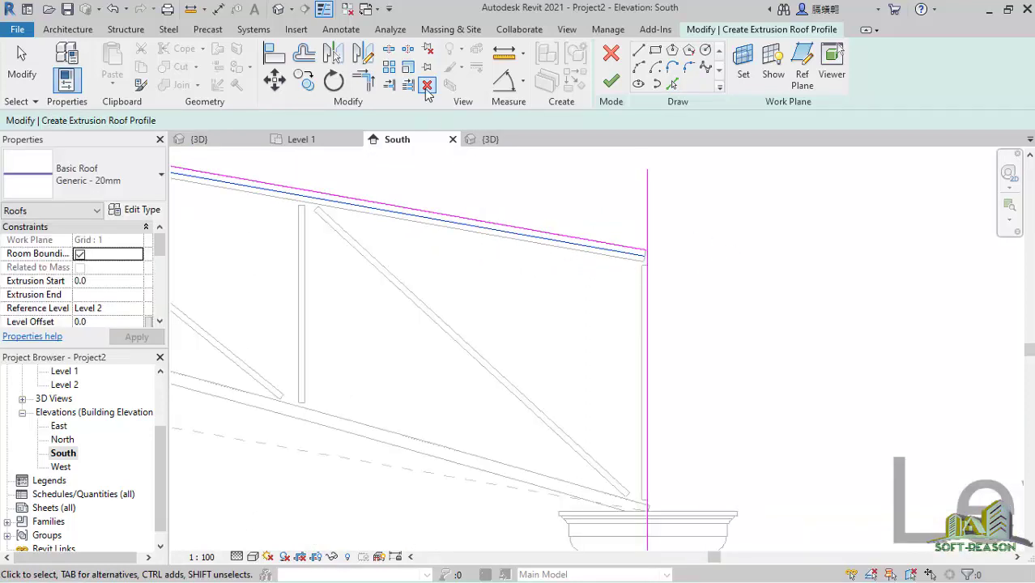
{"action": "left_click", "coordinate": [577, 247]}
{"action": "scroll", "coordinate": [623, 253], "scroll_direction": "up", "scroll_amount": 4}
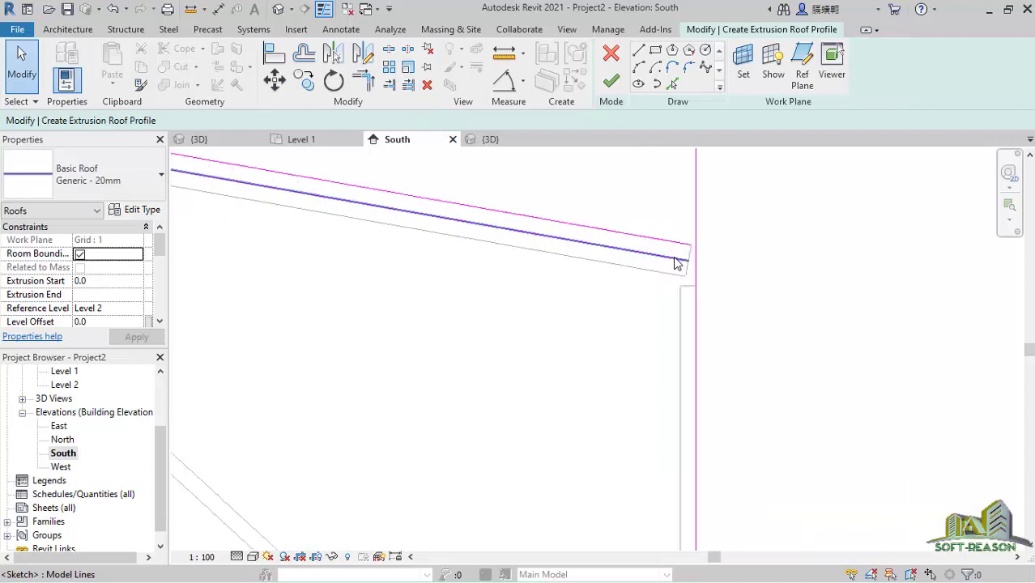
{"action": "key", "text": "Delete"}
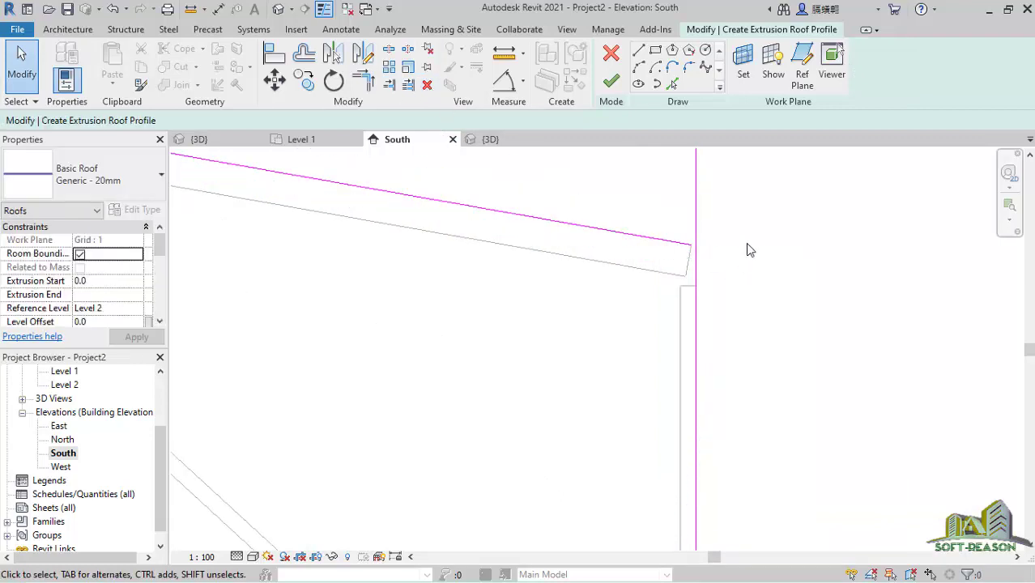
Step: Trim the sloped upper profile line into corners with the vertical lines at the column end and the free end
{"action": "scroll", "coordinate": [774, 278], "scroll_direction": "down", "scroll_amount": 2}
{"action": "left_click", "coordinate": [364, 82]}
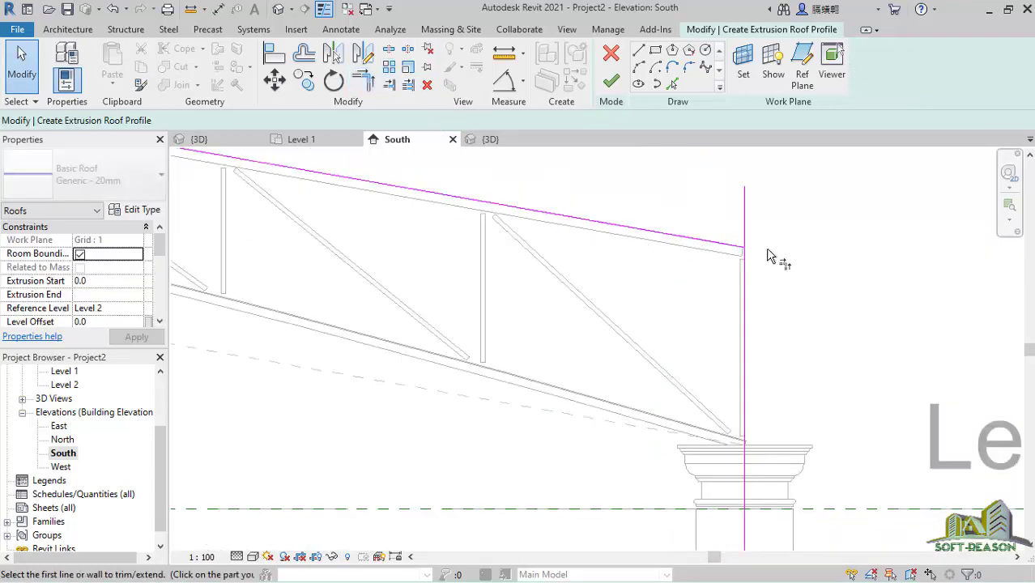
{"action": "left_click", "coordinate": [735, 251]}
{"action": "left_click", "coordinate": [745, 270]}
{"action": "scroll", "coordinate": [810, 270], "scroll_direction": "down", "scroll_amount": 3}
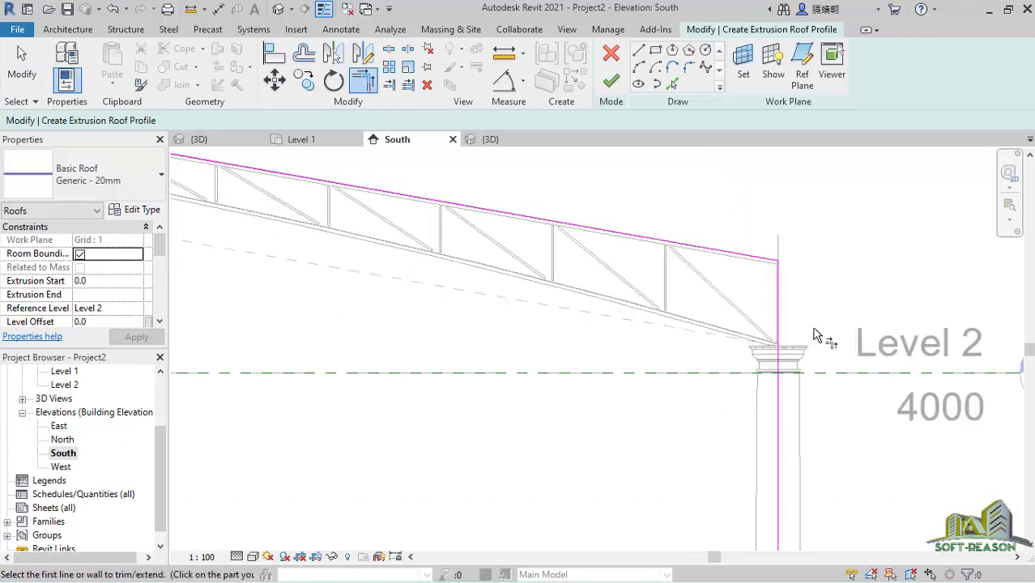
{"action": "scroll", "coordinate": [352, 231], "scroll_direction": "up", "scroll_amount": 5}
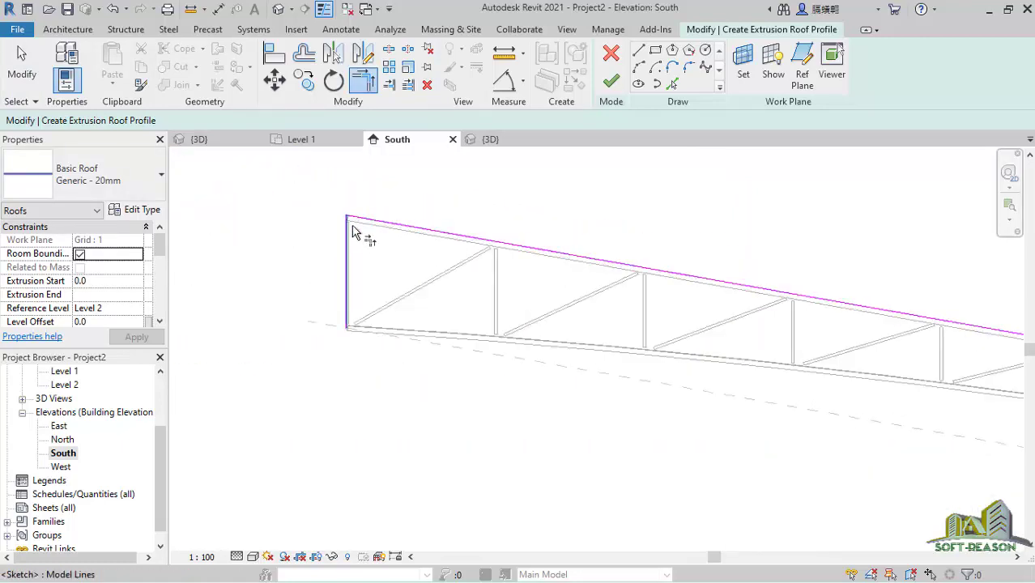
{"action": "scroll", "coordinate": [362, 210], "scroll_direction": "up", "scroll_amount": 2}
{"action": "left_click", "coordinate": [362, 210]}
{"action": "left_click", "coordinate": [345, 231]}
{"action": "key", "text": "Escape"}
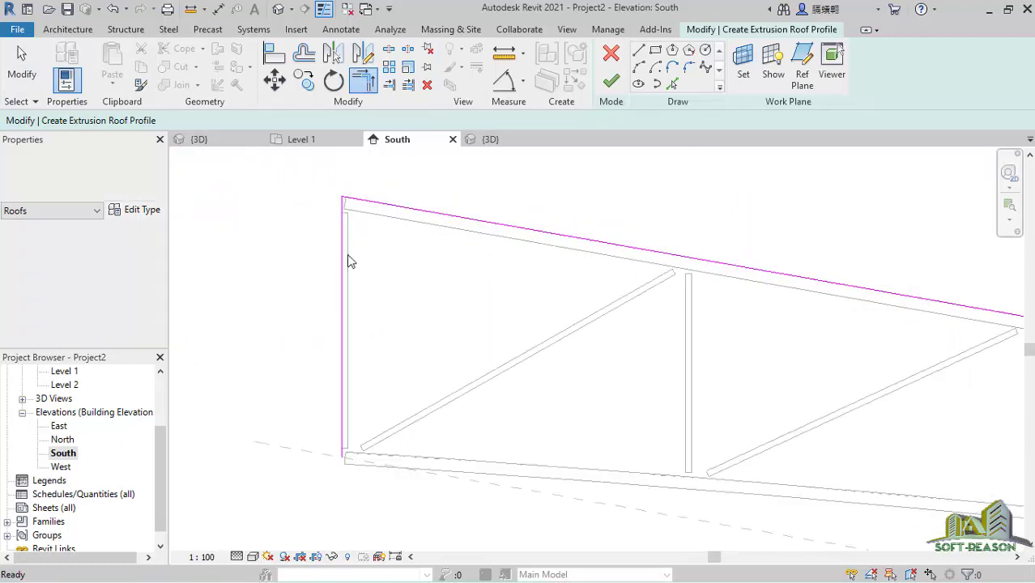
Step: Nudge the free-end vertical profile line slightly outward and the sloped top line about 20 mm upward, clear of the truss
{"action": "left_click", "coordinate": [344, 256]}
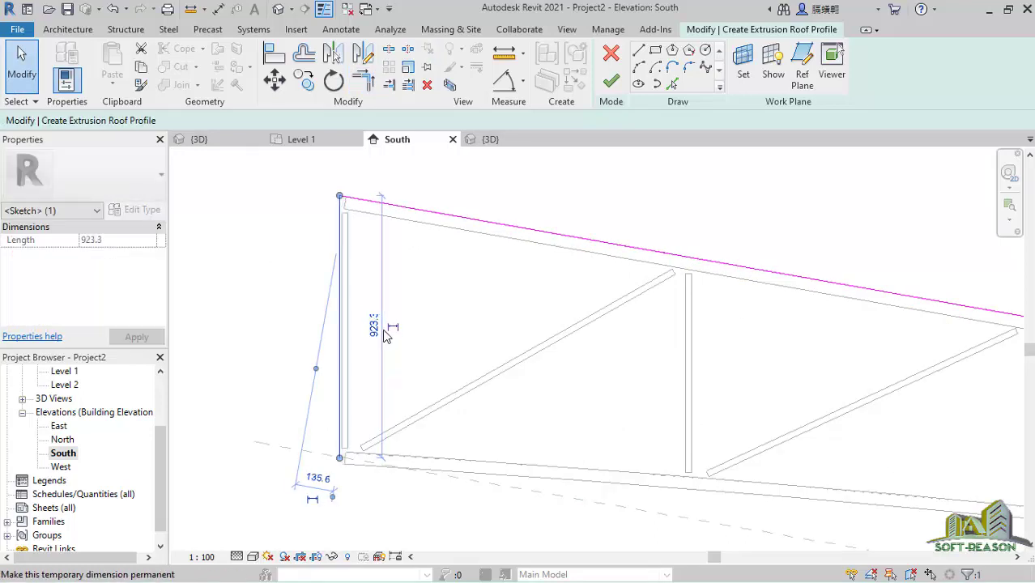
{"action": "left_click", "coordinate": [530, 253]}
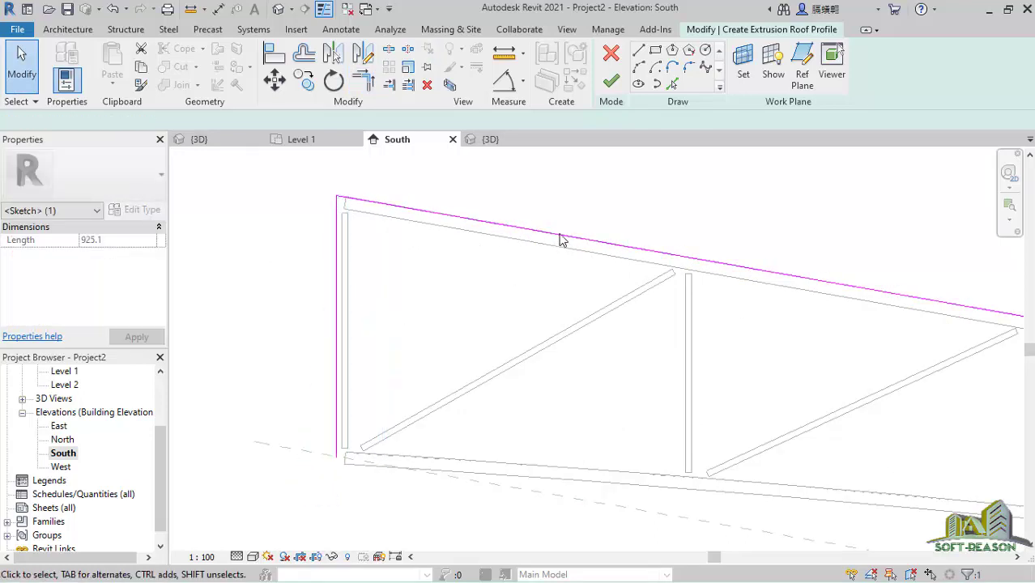
{"action": "left_click", "coordinate": [541, 245]}
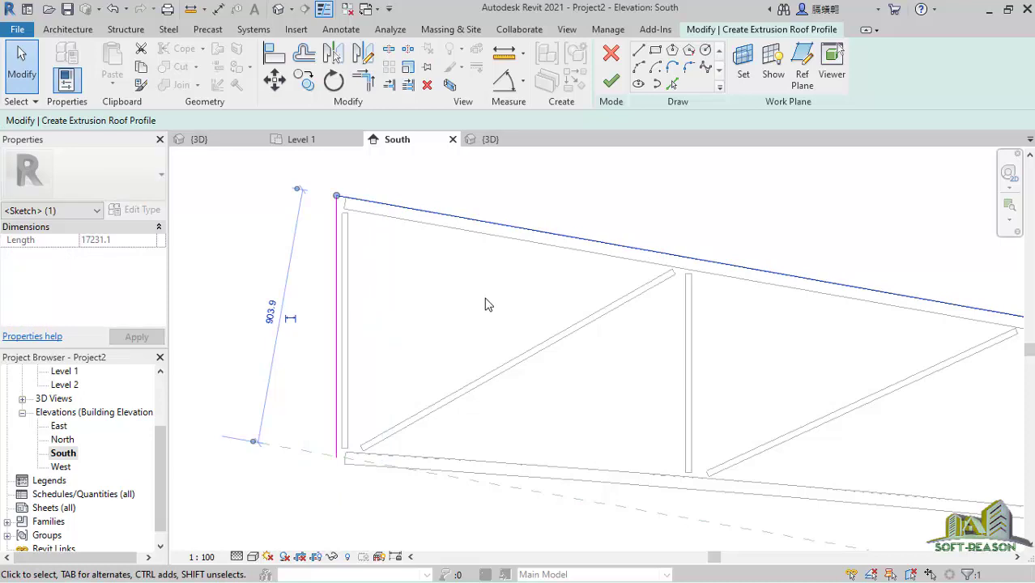
{"action": "key", "text": "Up"}
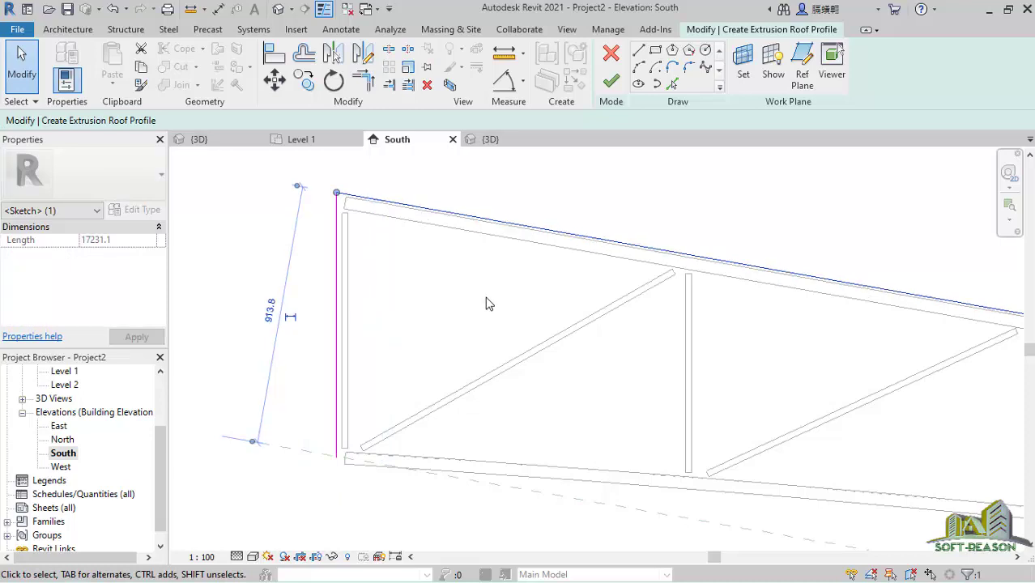
{"action": "key", "text": "Up"}
{"action": "scroll", "coordinate": [282, 173], "scroll_direction": "down", "scroll_amount": 1}
{"action": "scroll", "coordinate": [377, 293], "scroll_direction": "down", "scroll_amount": 2}
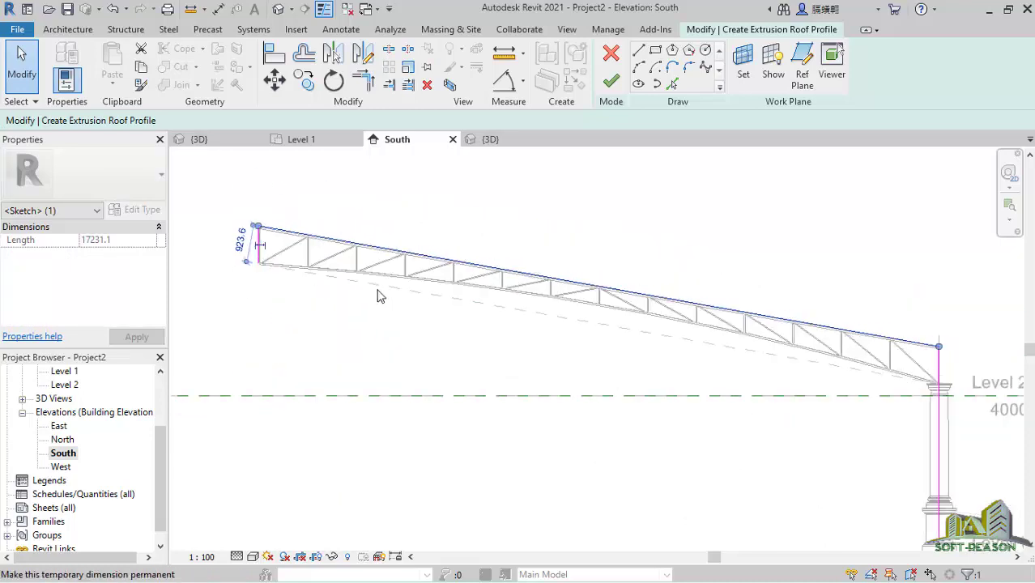
Step: Shorten the column-end vertical profile line to the top of the column capital and nudge it slightly outward from the truss
{"action": "scroll", "coordinate": [670, 415], "scroll_direction": "up", "scroll_amount": 3}
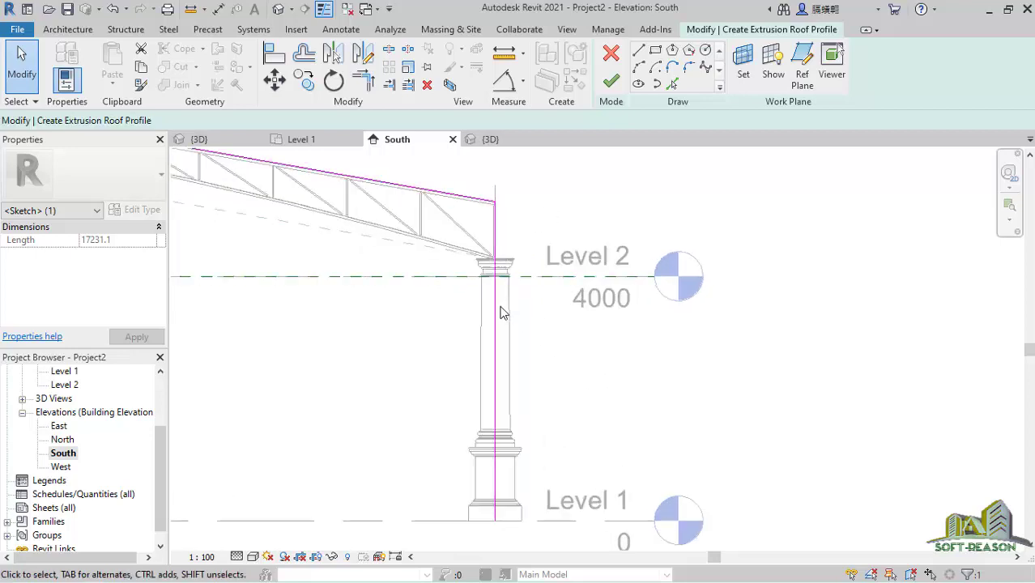
{"action": "left_click", "coordinate": [494, 365]}
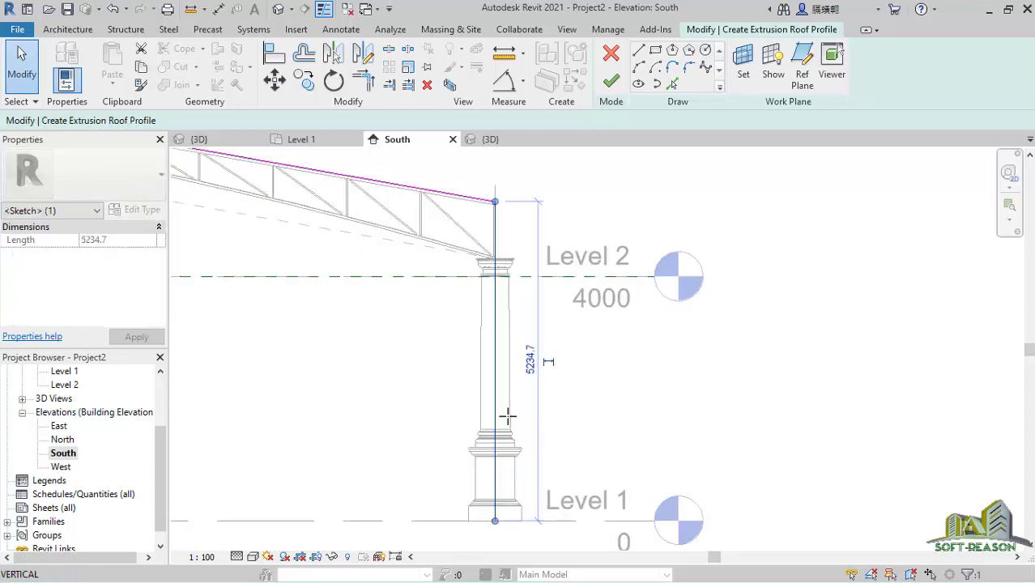
{"action": "mouse_move", "coordinate": [495, 520]}
{"action": "left_mouse_down"}
{"action": "mouse_move", "coordinate": [504, 260]}
{"action": "mouse_move", "coordinate": [485, 239]}
{"action": "mouse_move", "coordinate": [495, 258]}
{"action": "left_mouse_up"}
{"action": "scroll", "coordinate": [497, 222], "scroll_direction": "up", "scroll_amount": 5}
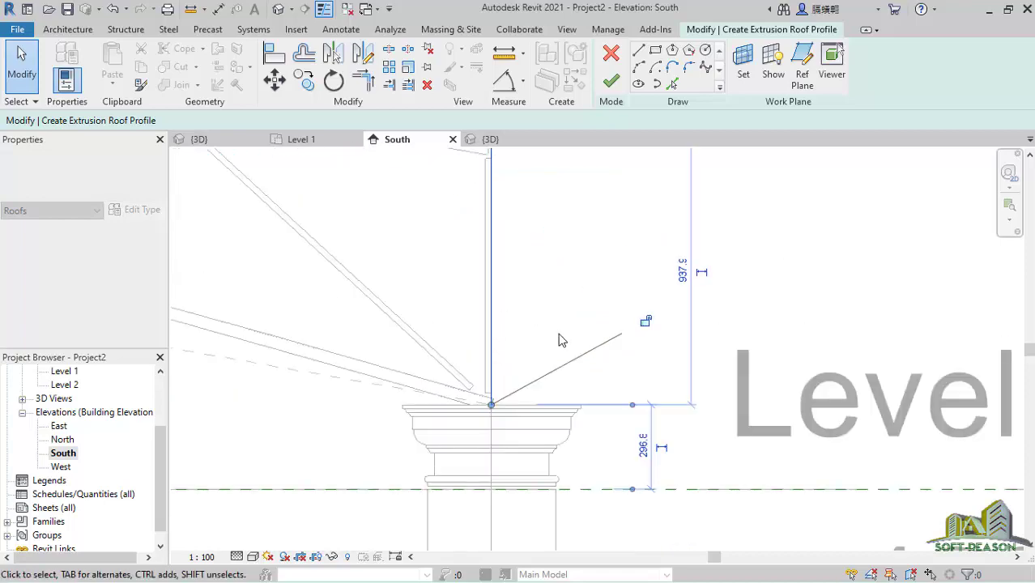
{"action": "left_click", "coordinate": [560, 340]}
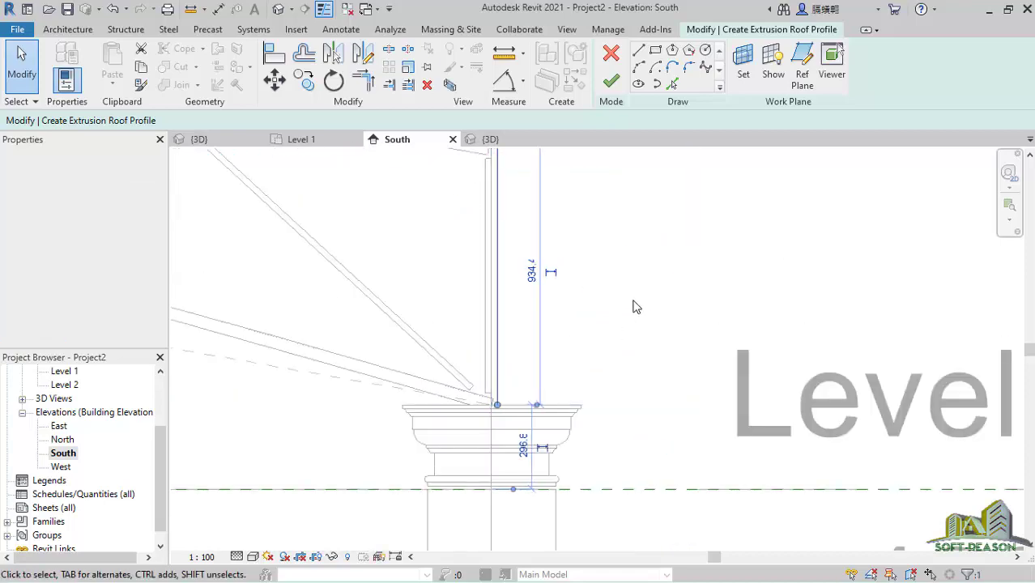
{"action": "scroll", "coordinate": [696, 324], "scroll_direction": "down", "scroll_amount": 5}
{"action": "scroll", "coordinate": [685, 217], "scroll_direction": "down", "scroll_amount": 2}
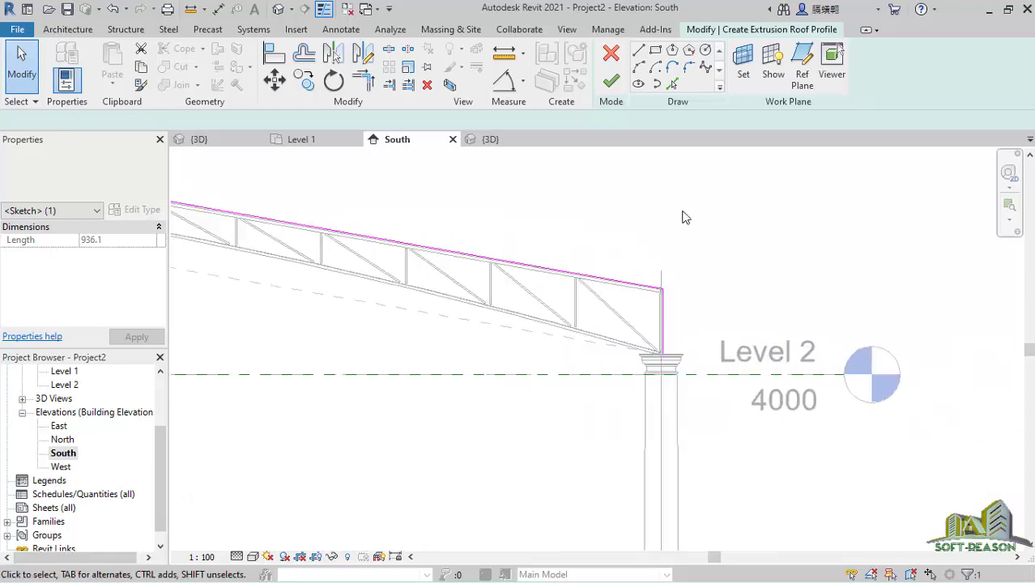
Step: Finish the extruded roof profile and switch to the 3D view
{"action": "key", "text": "Escape"}
{"action": "left_click", "coordinate": [611, 81]}
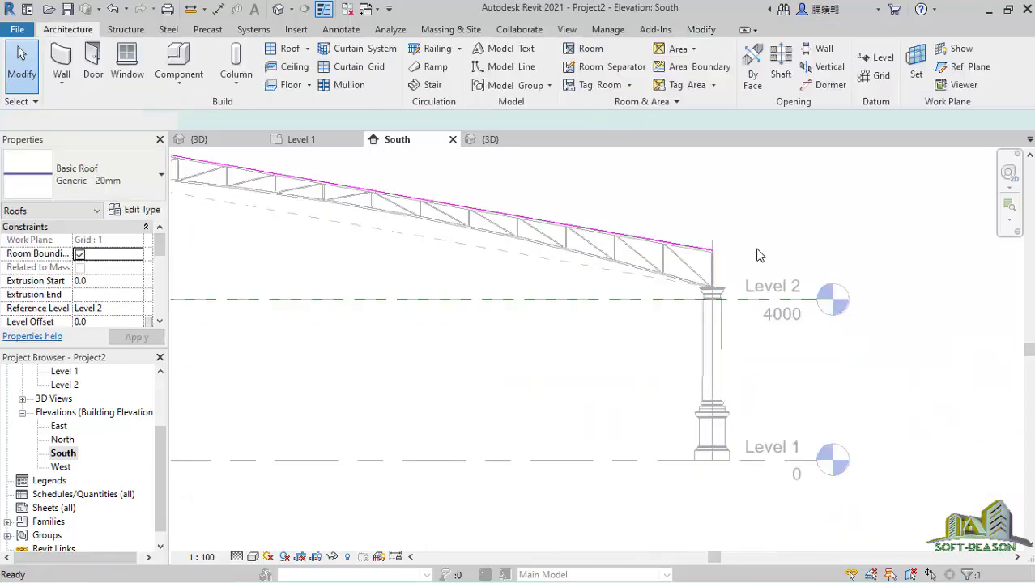
{"action": "scroll", "coordinate": [628, 315], "scroll_direction": "down", "scroll_amount": 3}
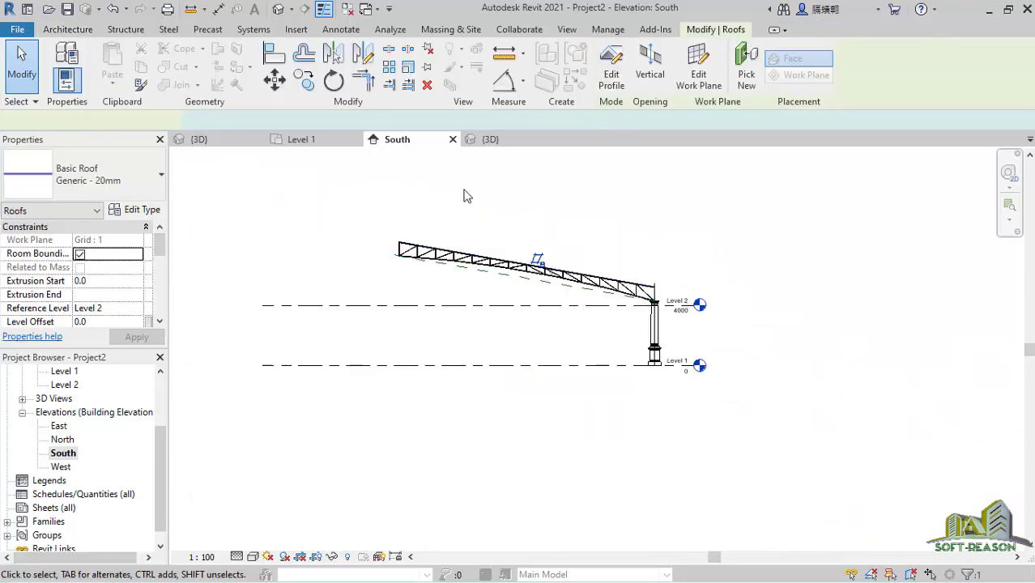
{"action": "left_click", "coordinate": [490, 139]}
{"action": "scroll", "coordinate": [769, 374], "scroll_direction": "down", "scroll_amount": 2}
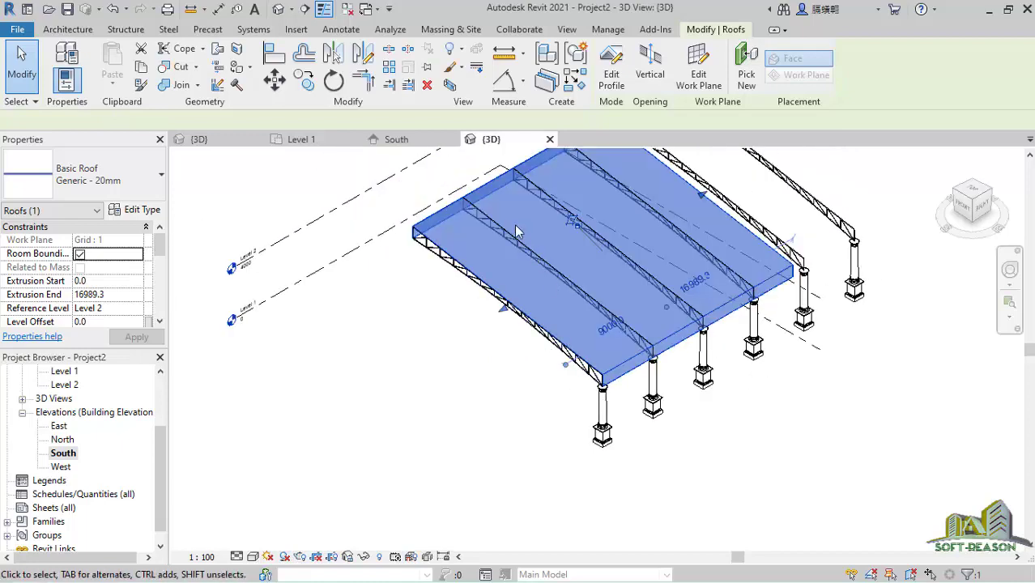
Step: Stretch the roof past both outermost trusses, to an extrusion start of about -1121 mm and an end of about 23934 mm
{"action": "middle_click_drag", "start_coordinate": [478, 349], "coordinate": [819, 324], "text": "shift"}
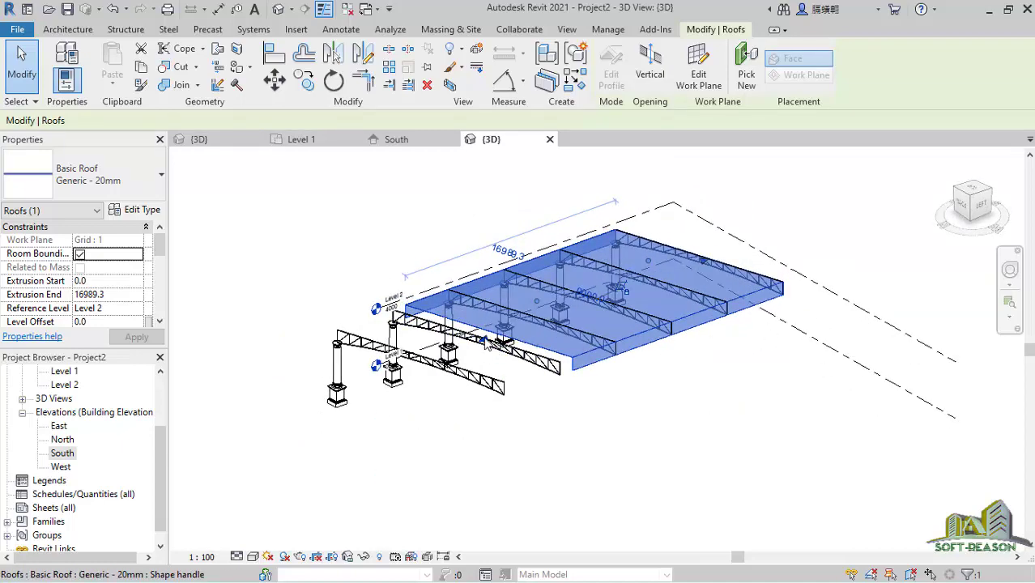
{"action": "left_click_drag", "start_coordinate": [486, 341], "coordinate": [370, 402]}
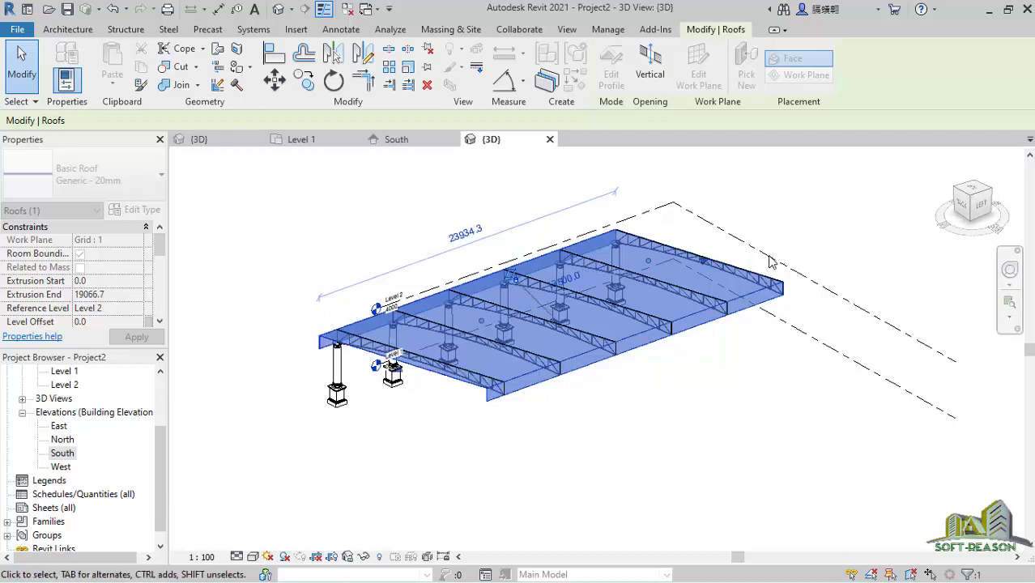
{"action": "left_click_drag", "start_coordinate": [704, 264], "coordinate": [719, 255]}
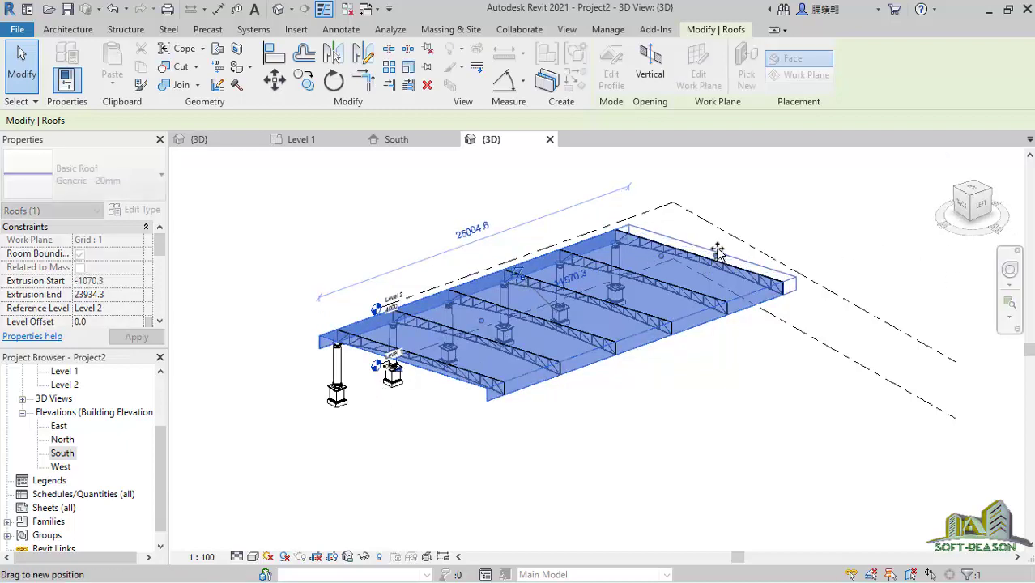
{"action": "left_click", "coordinate": [782, 309]}
Step: Change the 3D view's visual style to show the material colours and view the roof from the front
{"action": "middle_click_drag", "start_coordinate": [781, 308], "coordinate": [387, 424], "text": "shift"}
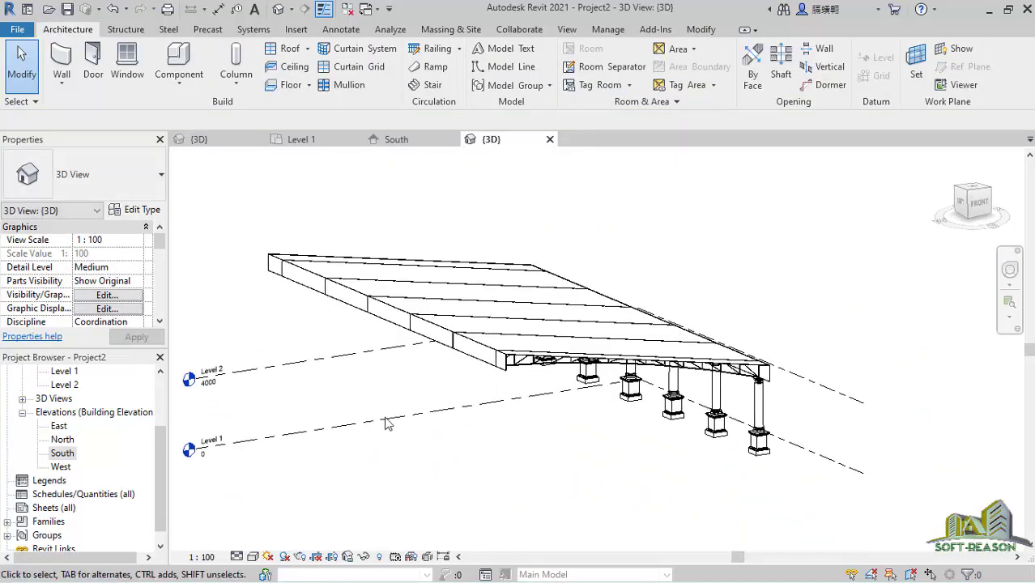
{"action": "left_click", "coordinate": [253, 557]}
{"action": "left_click", "coordinate": [337, 510]}
{"action": "mouse_move", "coordinate": [337, 510]}
{"action": "middle_mouse_down", "text": "shift"}
{"action": "mouse_move", "coordinate": [519, 432]}
{"action": "mouse_move", "coordinate": [624, 404]}
{"action": "mouse_move", "coordinate": [647, 383]}
{"action": "mouse_move", "coordinate": [624, 331]}
{"action": "middle_mouse_up", "text": "shift"}
{"action": "middle_click_drag", "start_coordinate": [636, 435], "coordinate": [510, 336], "text": "shift"}
{"action": "scroll", "coordinate": [500, 322], "scroll_direction": "up", "scroll_amount": 2}
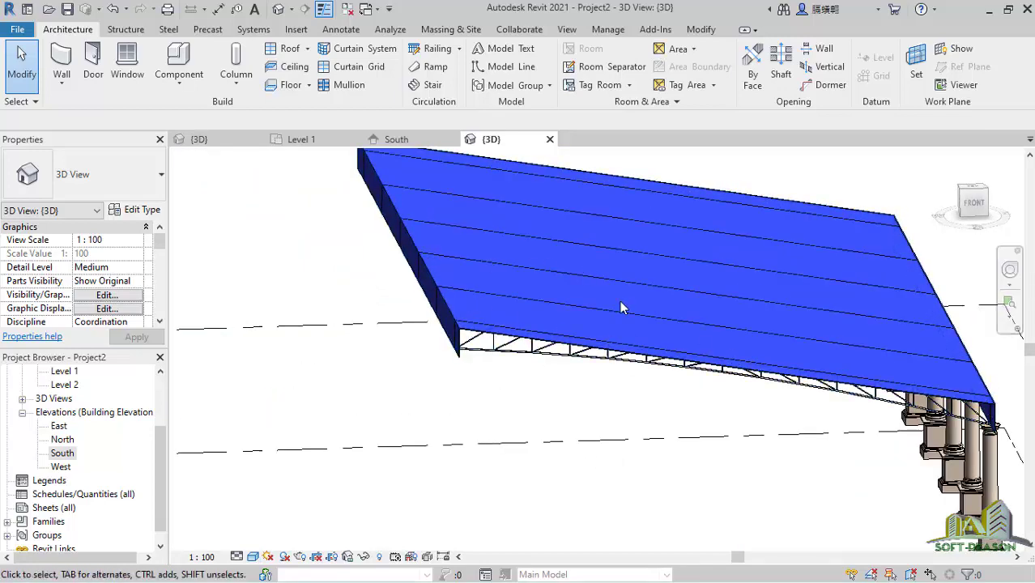
Step: Examine the roof's thickness, dimensions and fit over the truss's free end in the South elevation
{"action": "left_click", "coordinate": [380, 142]}
{"action": "scroll", "coordinate": [485, 317], "scroll_direction": "up", "scroll_amount": 6}
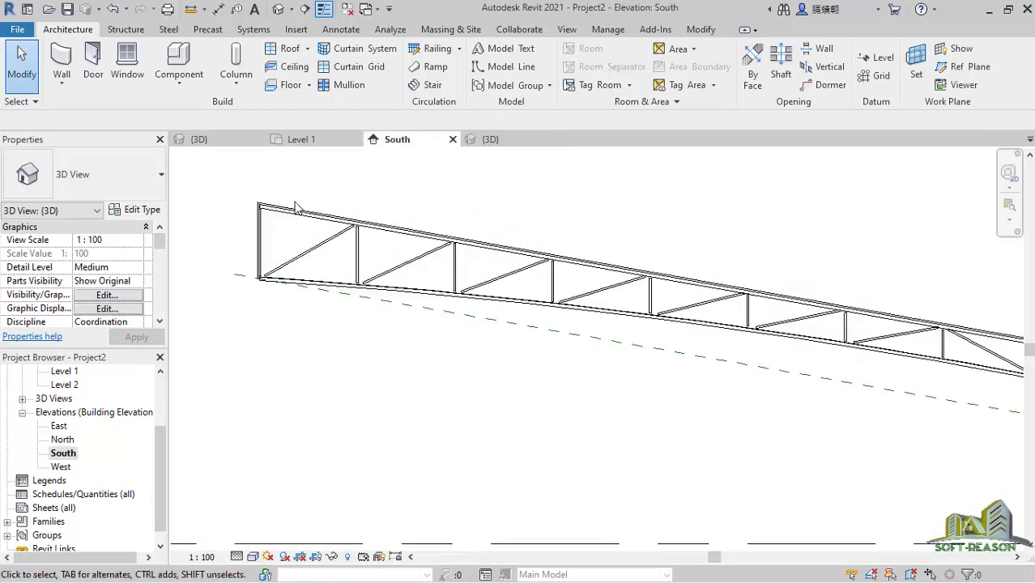
{"action": "scroll", "coordinate": [218, 219], "scroll_direction": "up", "scroll_amount": 5}
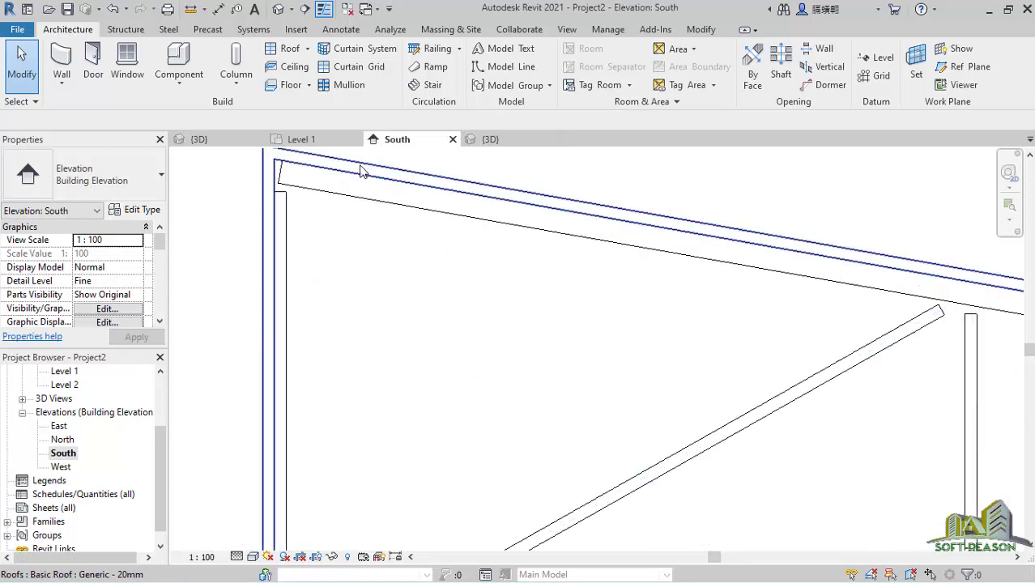
{"action": "left_click", "coordinate": [363, 170]}
{"action": "scroll", "coordinate": [190, 211], "scroll_direction": "down", "scroll_amount": 4}
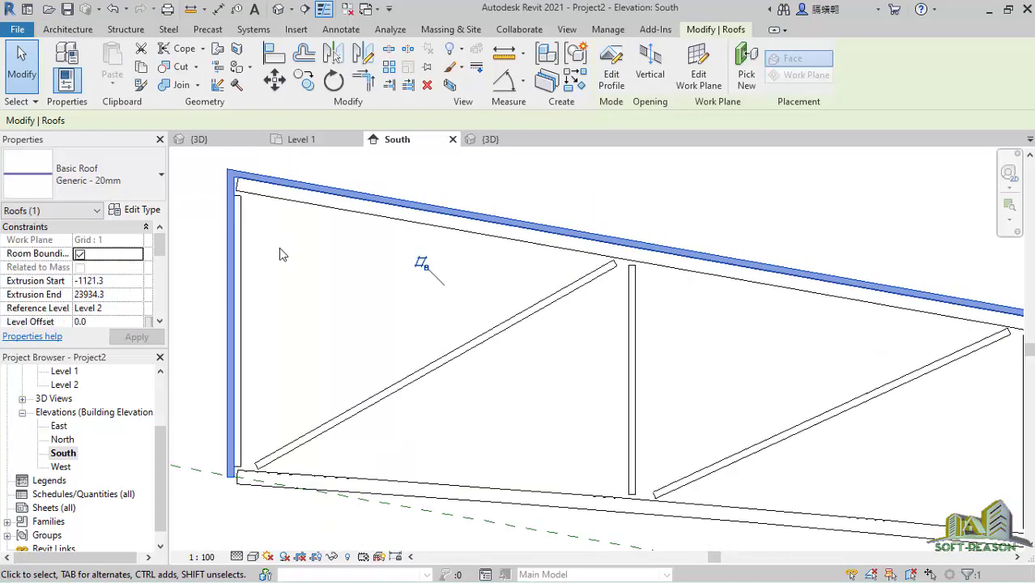
{"action": "scroll", "coordinate": [281, 252], "scroll_direction": "up", "scroll_amount": 1}
{"action": "scroll", "coordinate": [185, 267], "scroll_direction": "down", "scroll_amount": 3}
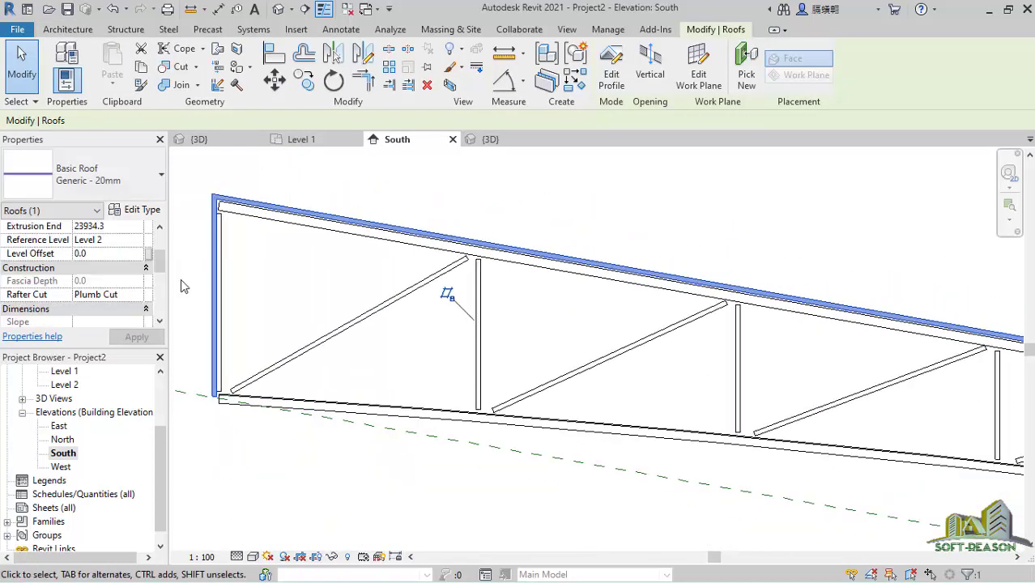
{"action": "scroll", "coordinate": [536, 315], "scroll_direction": "down", "scroll_amount": 2}
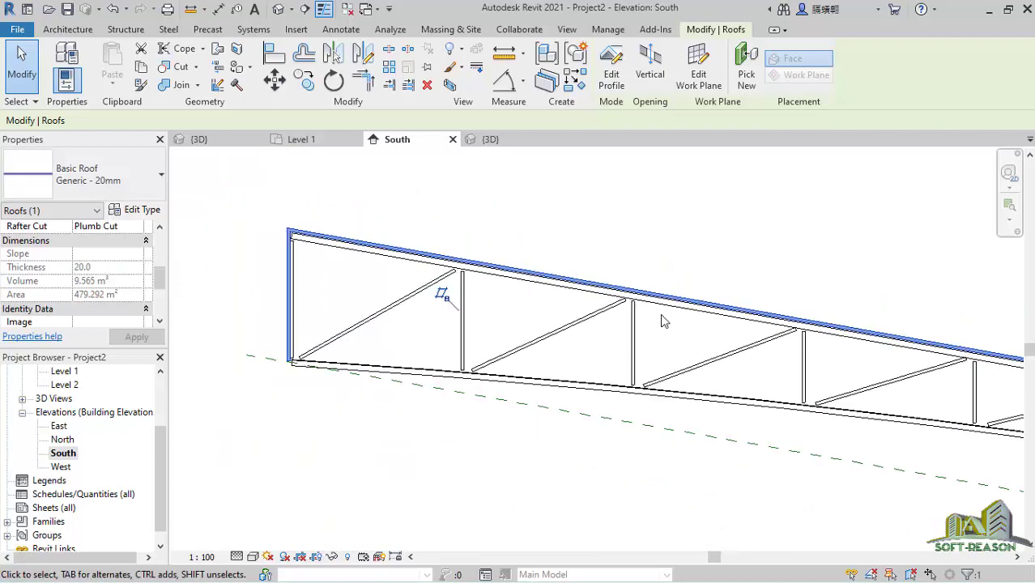
Step: Review the selected roof in the 3D view, and check its extent against the grids in the Level 1 plan
{"action": "left_click", "coordinate": [478, 143]}
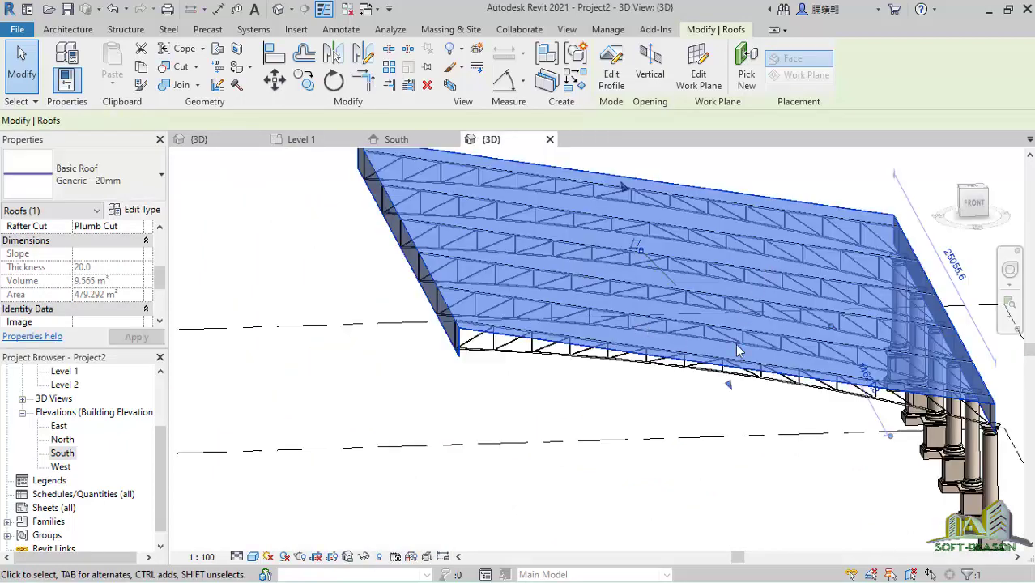
{"action": "scroll", "coordinate": [729, 388], "scroll_direction": "down", "scroll_amount": 2}
{"action": "middle_click_drag", "start_coordinate": [625, 296], "coordinate": [289, 169], "text": "shift"}
{"action": "left_click", "coordinate": [315, 140]}
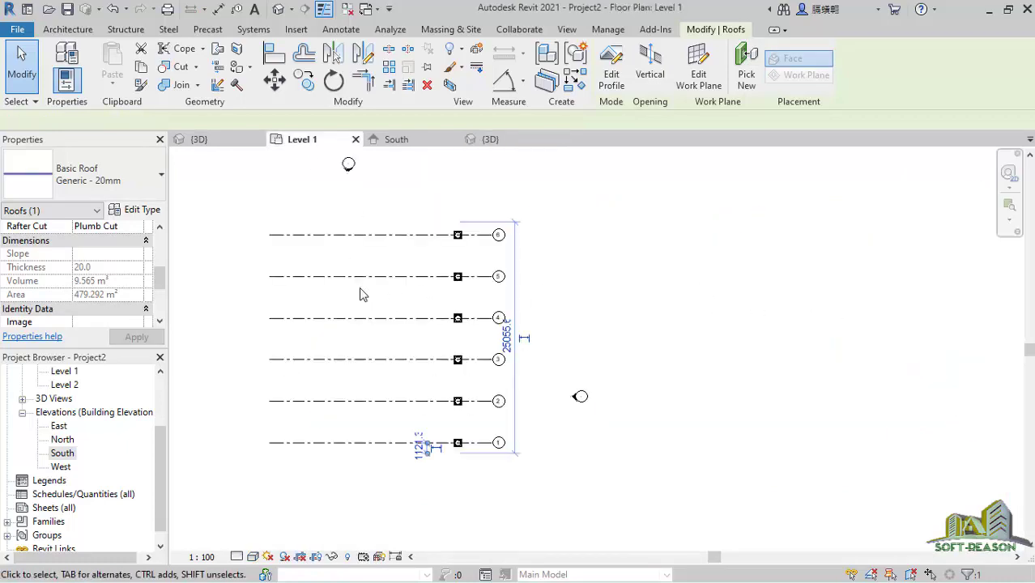
{"action": "scroll", "coordinate": [375, 235], "scroll_direction": "down", "scroll_amount": 1}
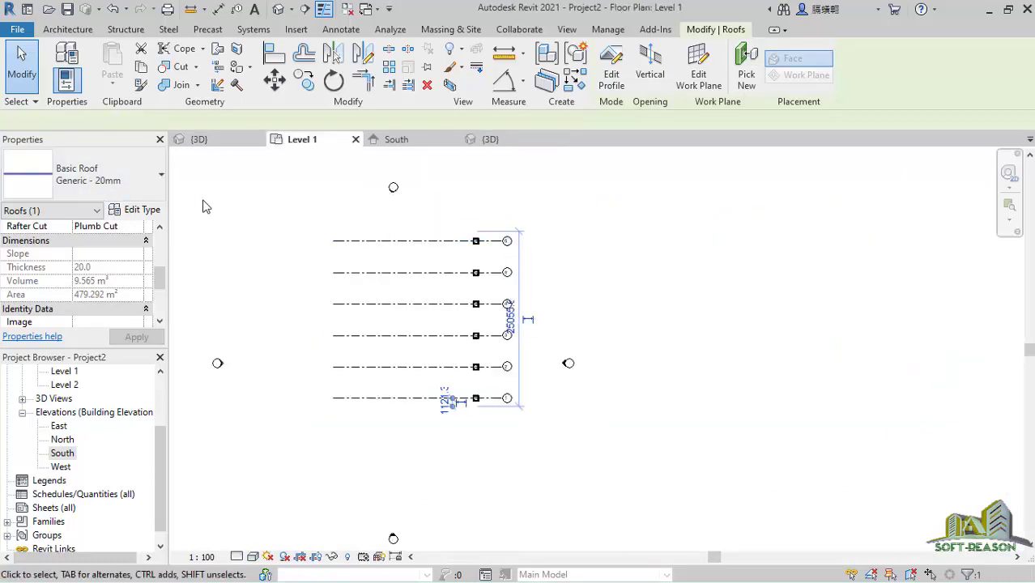
Step: Start an architectural floor of type Generic 150mm and assign Concrete Masonry Units as the material of its structure layer
{"action": "left_click", "coordinate": [72, 29]}
{"action": "left_click", "coordinate": [312, 88]}
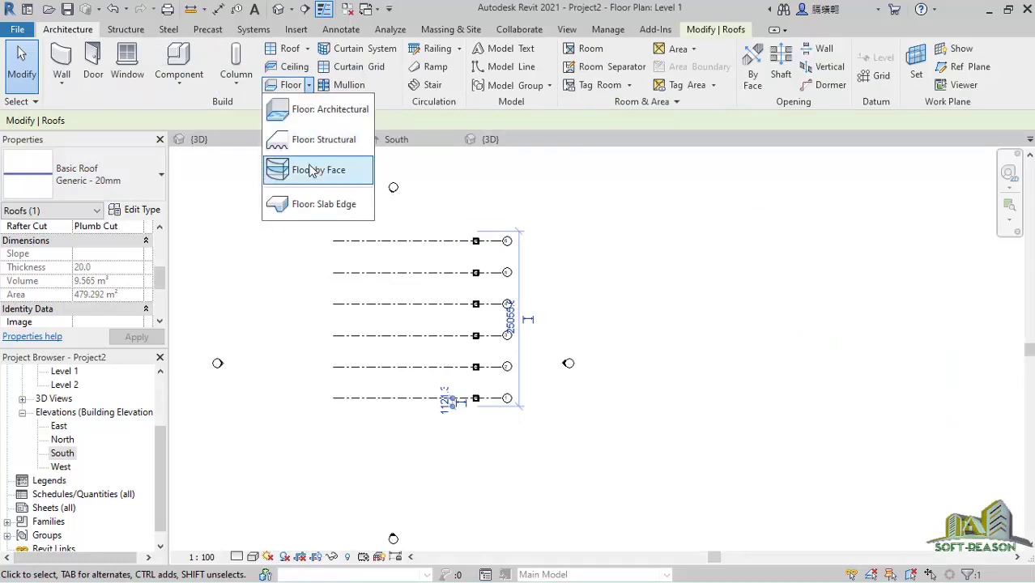
{"action": "left_click", "coordinate": [296, 102]}
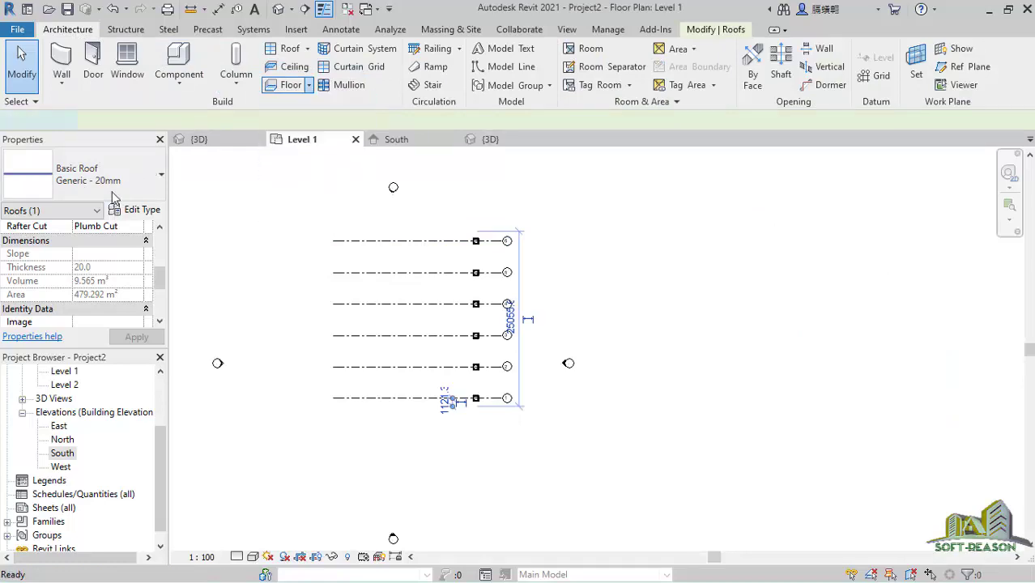
{"action": "left_click", "coordinate": [150, 210]}
{"action": "left_click", "coordinate": [536, 223]}
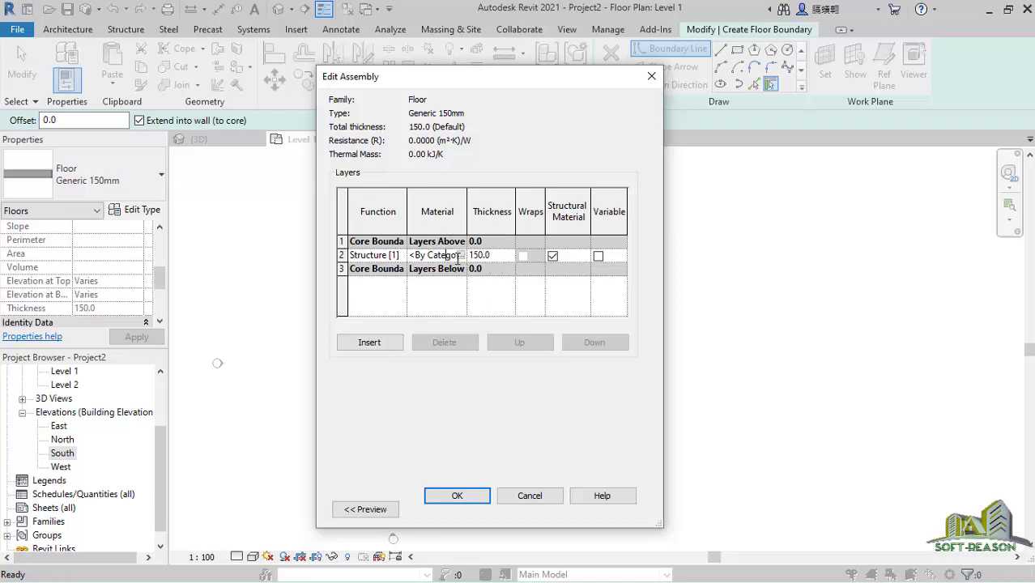
{"action": "left_click", "coordinate": [460, 255]}
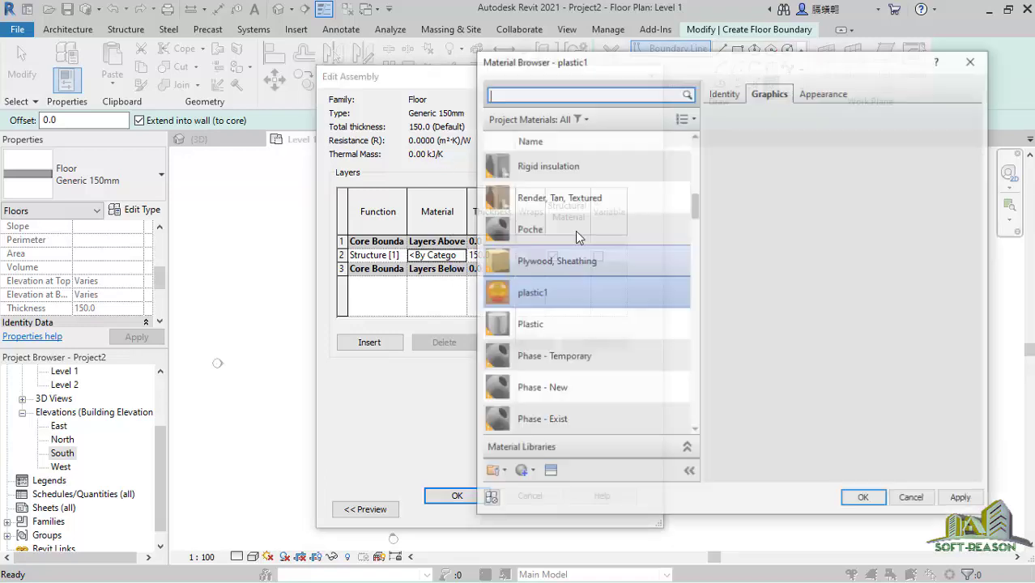
{"action": "scroll", "coordinate": [567, 231], "scroll_direction": "down", "scroll_amount": 3}
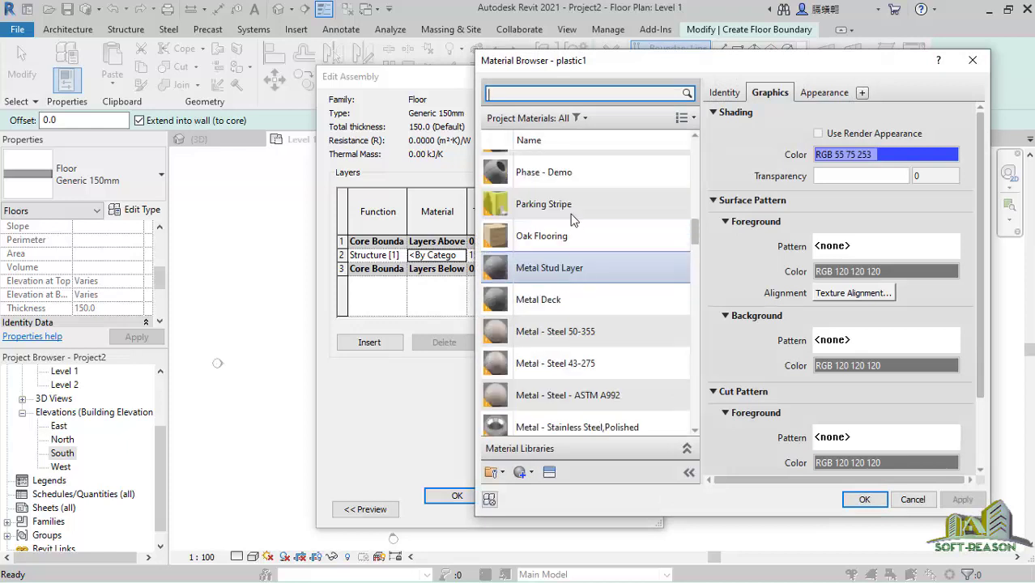
{"action": "scroll", "coordinate": [559, 154], "scroll_direction": "up", "scroll_amount": 2}
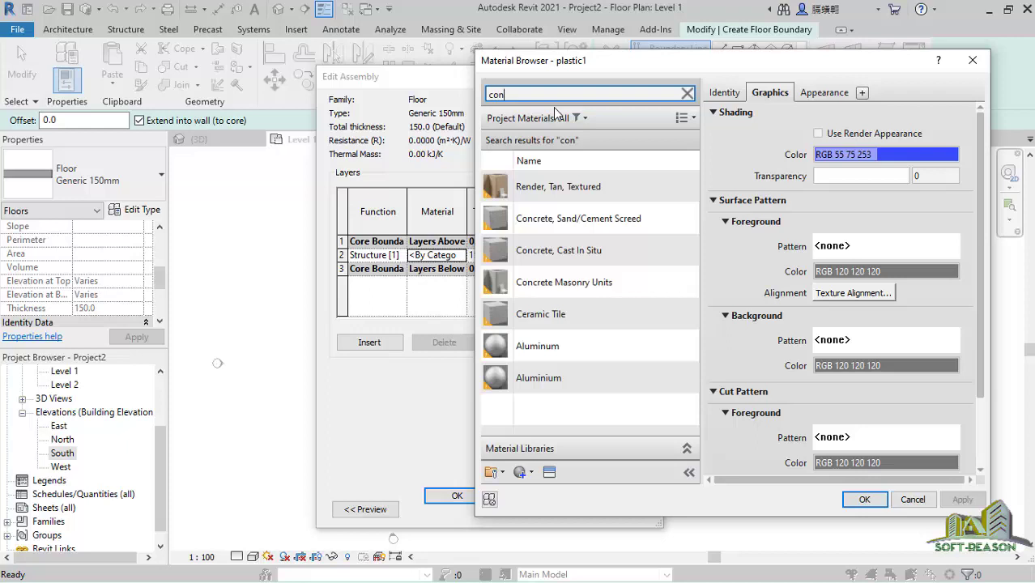
{"action": "type", "text": "rete"}
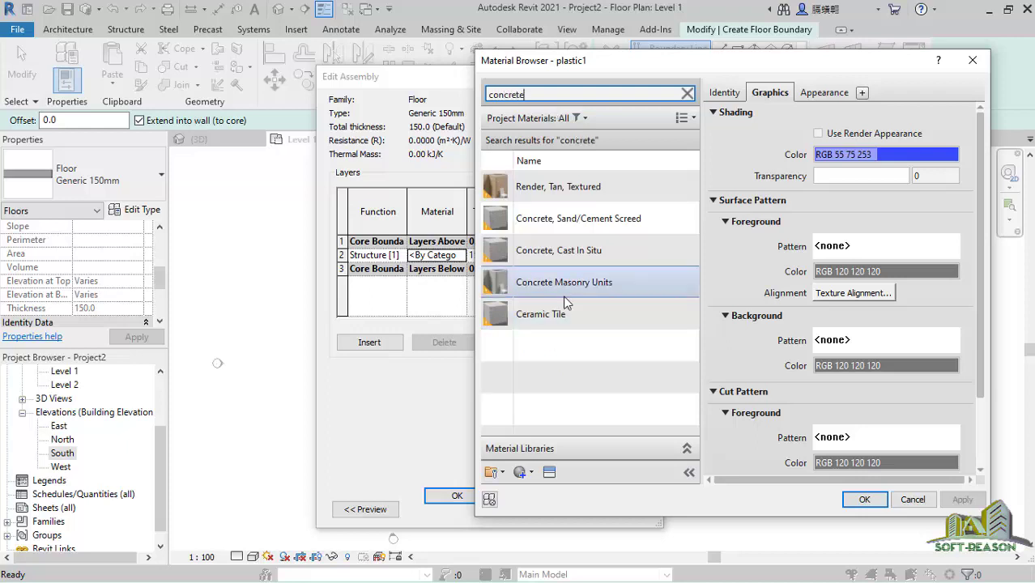
{"action": "left_click", "coordinate": [577, 280]}
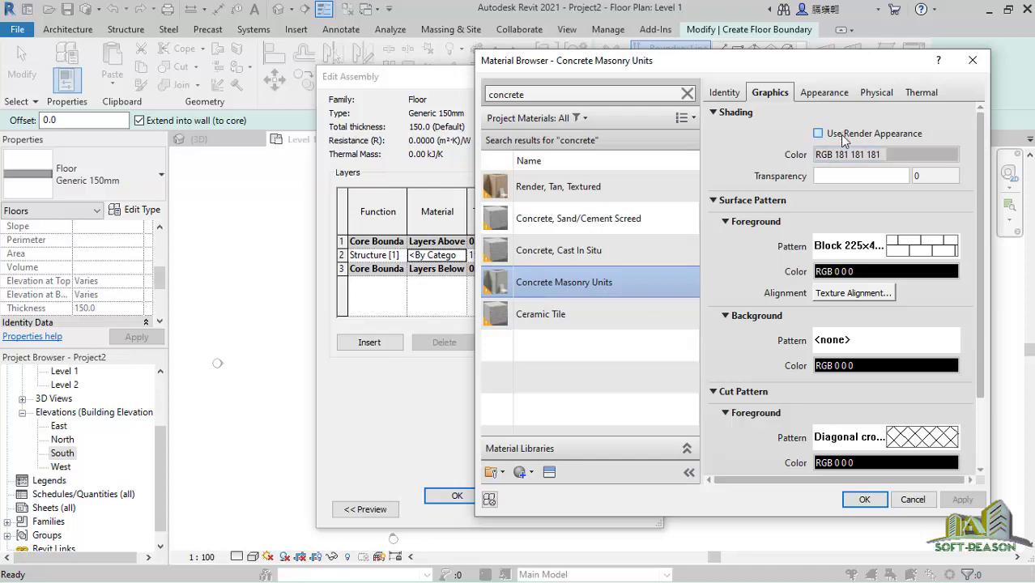
{"action": "left_click", "coordinate": [823, 92]}
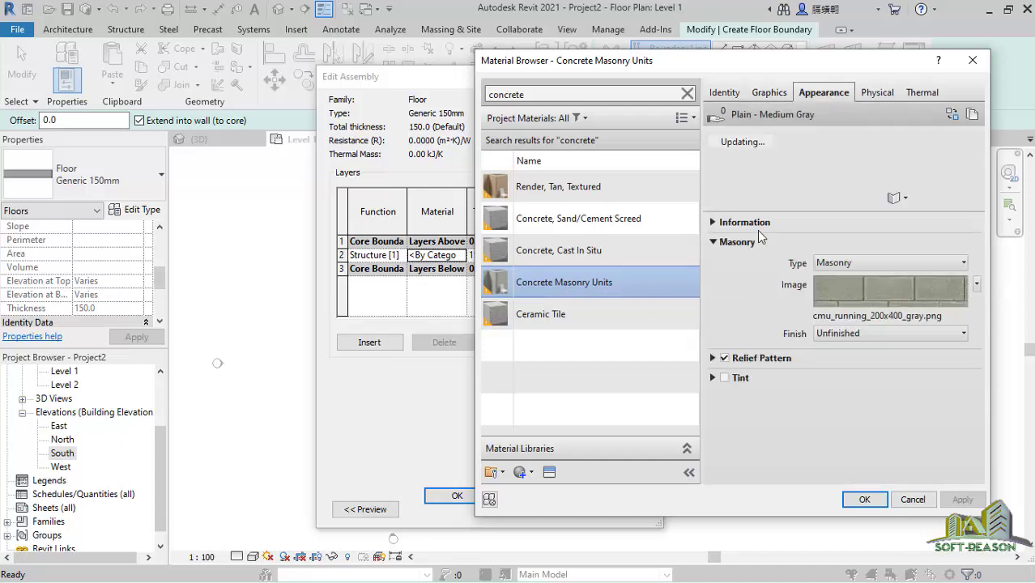
{"action": "left_click", "coordinate": [865, 499]}
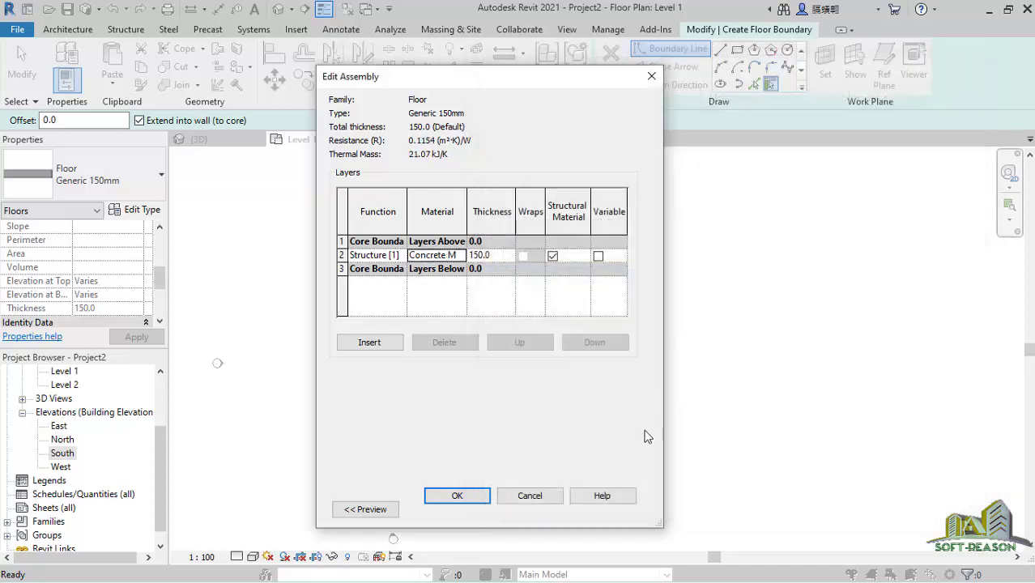
{"action": "left_click", "coordinate": [456, 497]}
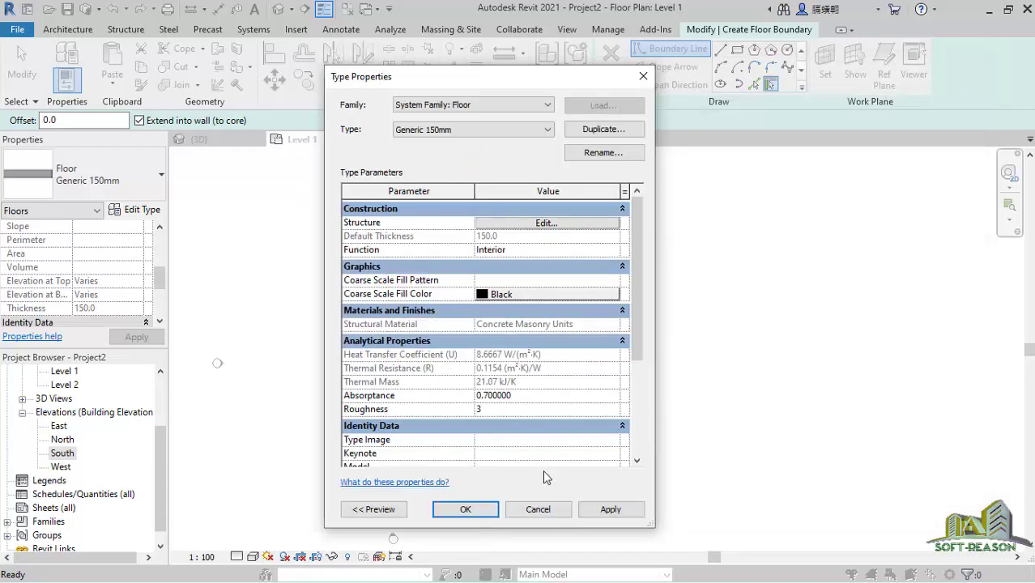
{"action": "left_click", "coordinate": [467, 510]}
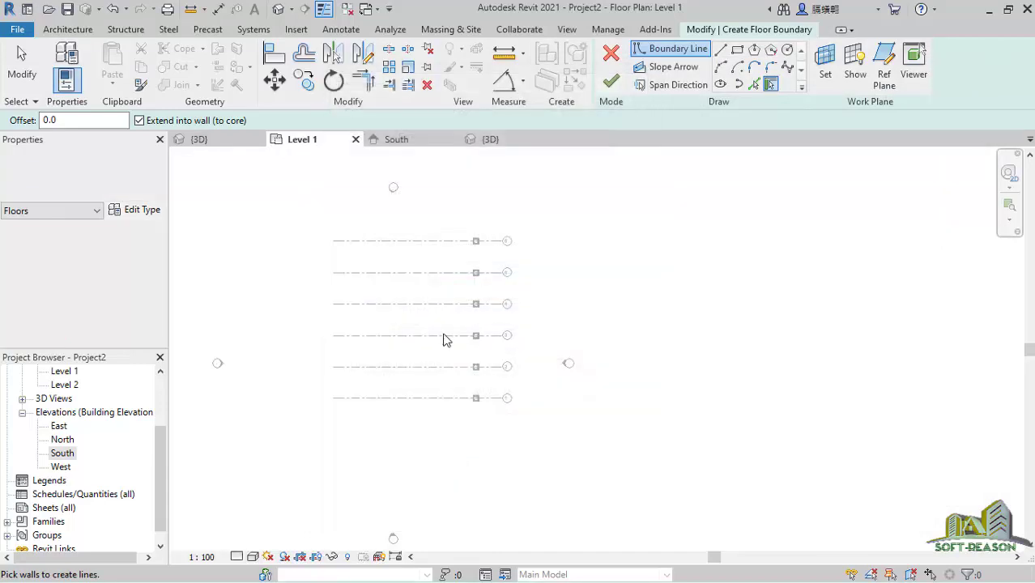
Step: Sketch a rectangular floor boundary about 35000 by 31000 mm around all six grids on Level 1 and finish the floor
{"action": "left_click", "coordinate": [737, 49]}
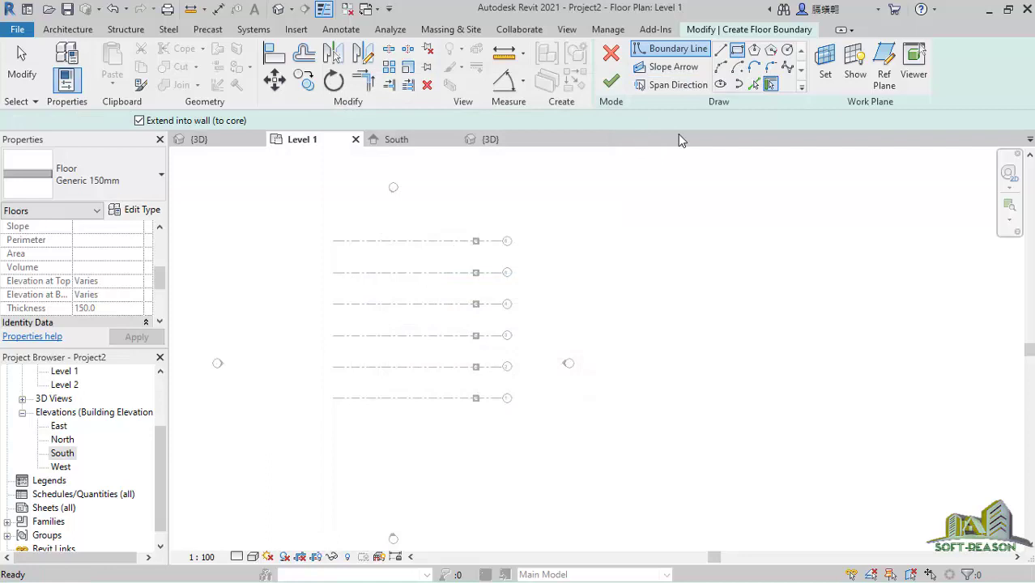
{"action": "left_click", "coordinate": [289, 219]}
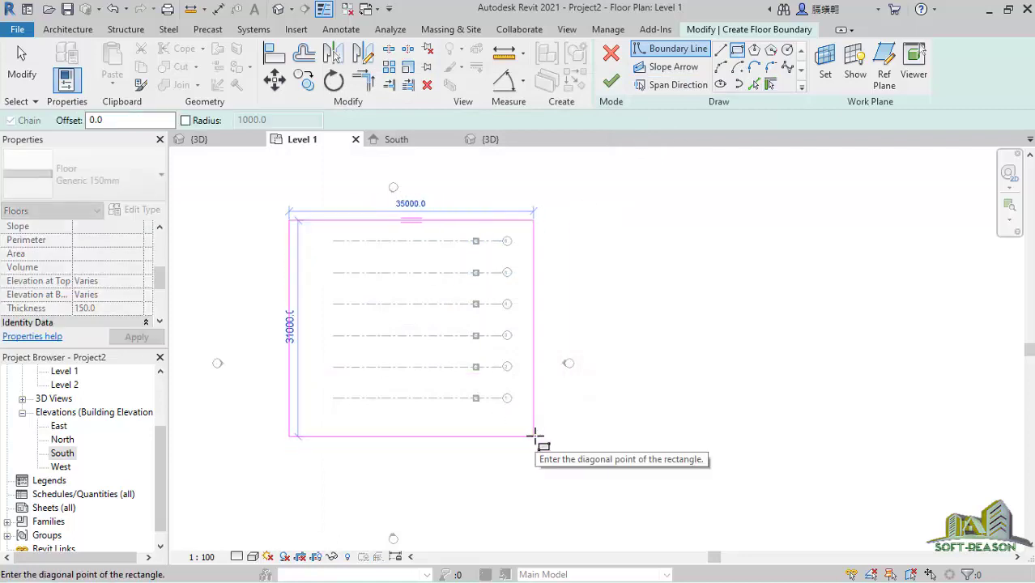
{"action": "left_click", "coordinate": [533, 436]}
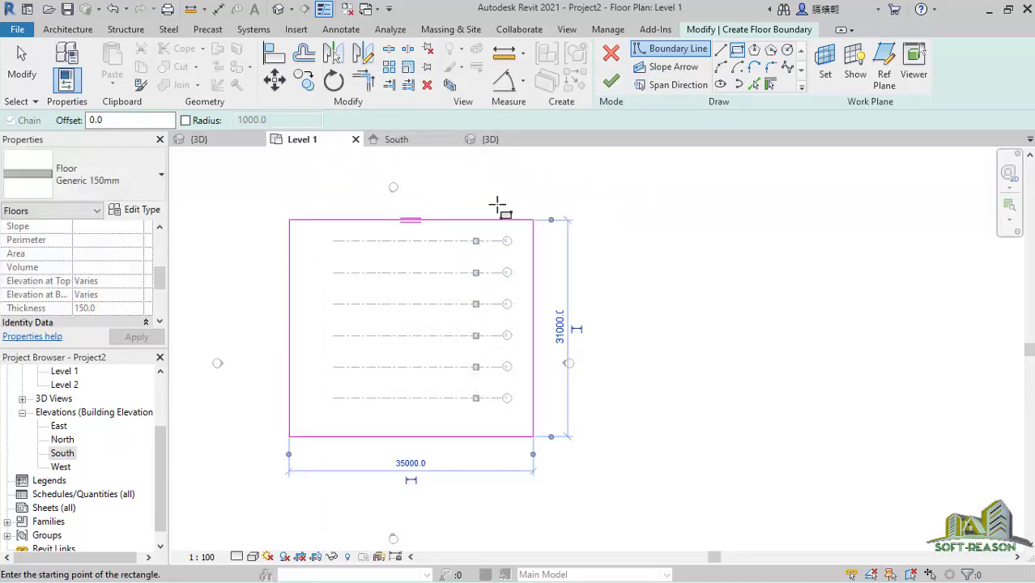
{"action": "left_click", "coordinate": [613, 81]}
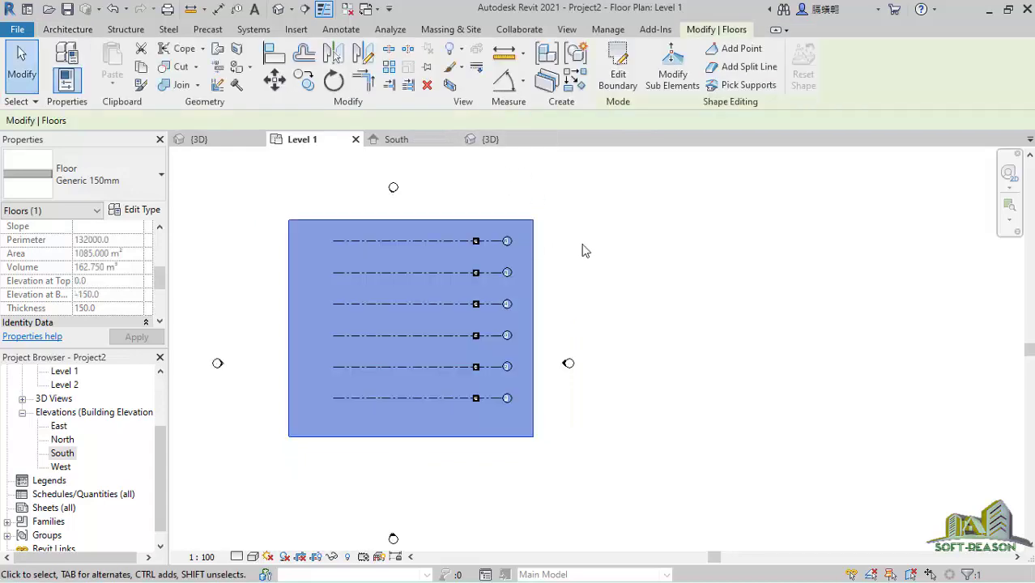
{"action": "left_click", "coordinate": [585, 249]}
Step: Examine the new floor in the 3D view and how the trusses and roof meet the tops of the Doric columns
{"action": "scroll", "coordinate": [477, 231], "scroll_direction": "up", "scroll_amount": 2}
{"action": "left_click", "coordinate": [486, 139]}
{"action": "middle_click_drag", "start_coordinate": [567, 365], "coordinate": [194, 460], "text": "shift"}
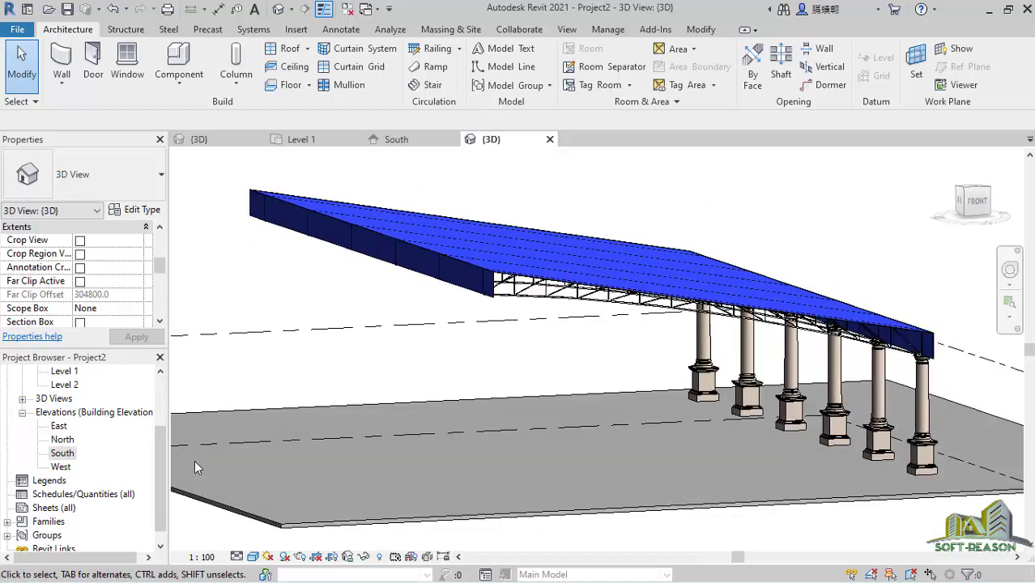
{"action": "middle_click_drag", "start_coordinate": [662, 361], "coordinate": [889, 397], "text": "shift"}
{"action": "scroll", "coordinate": [862, 373], "scroll_direction": "up", "scroll_amount": 3}
{"action": "scroll", "coordinate": [819, 328], "scroll_direction": "up", "scroll_amount": 3}
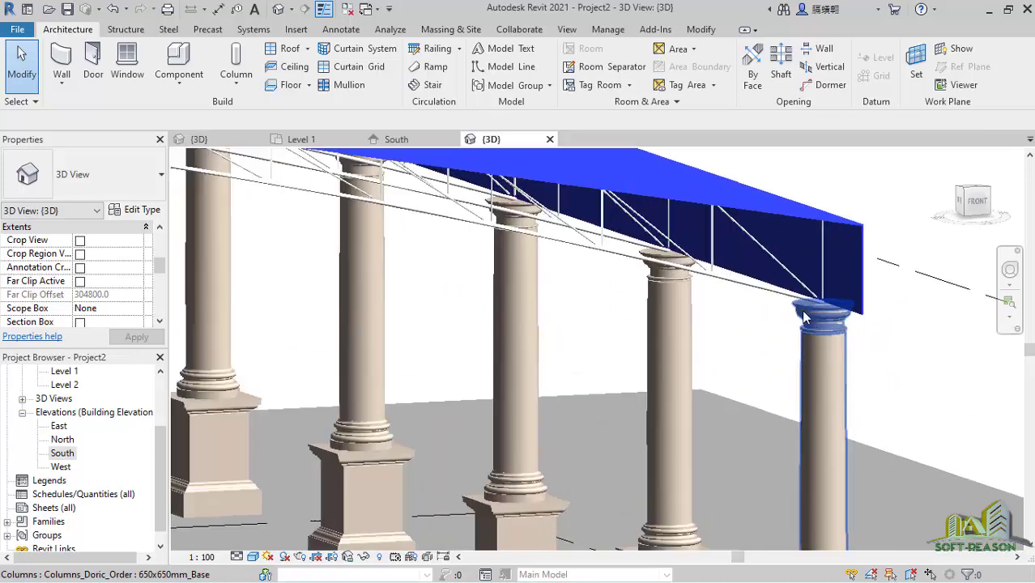
{"action": "scroll", "coordinate": [770, 308], "scroll_direction": "up", "scroll_amount": 2}
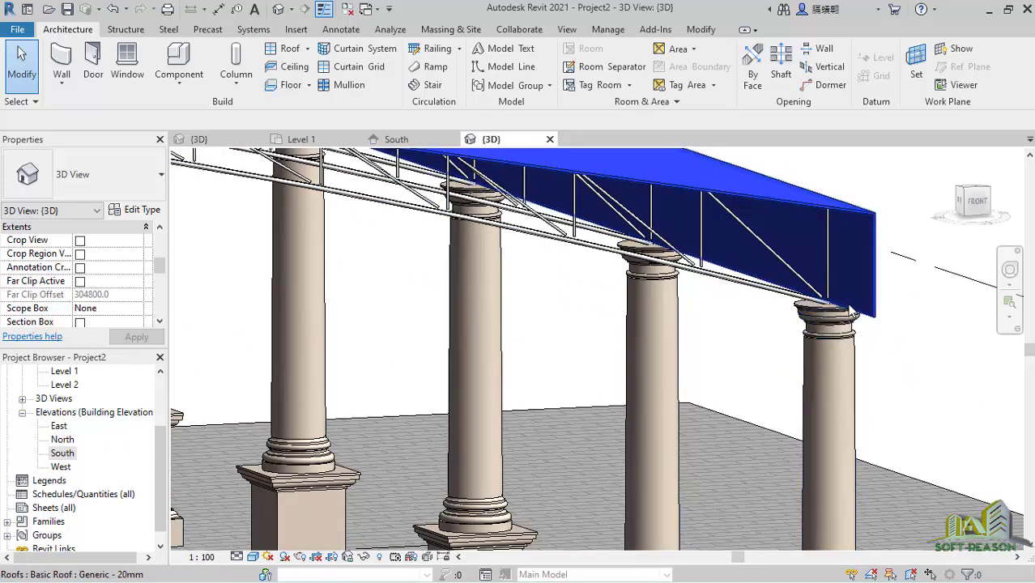
{"action": "scroll", "coordinate": [820, 312], "scroll_direction": "down", "scroll_amount": 4}
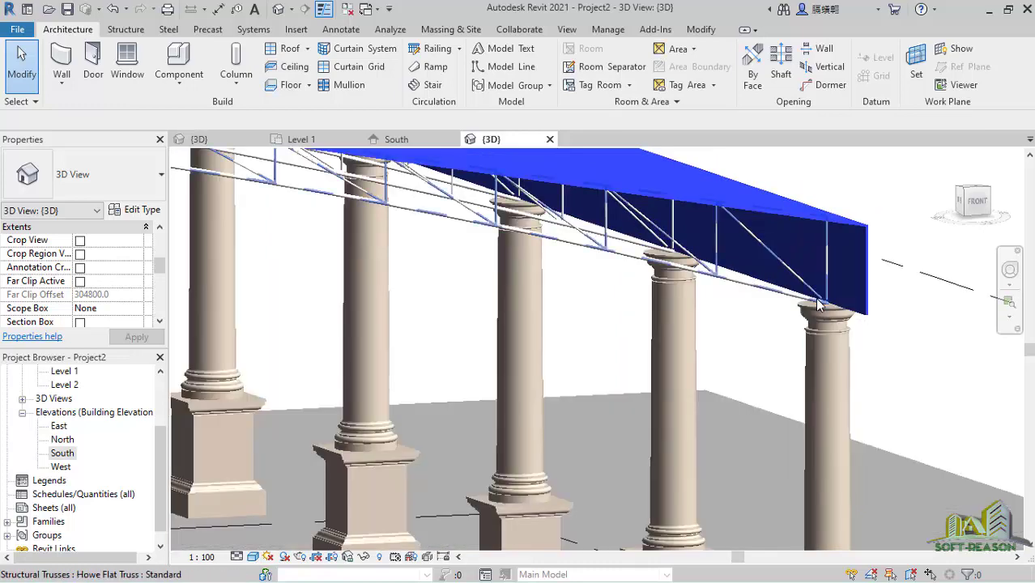
{"action": "scroll", "coordinate": [830, 306], "scroll_direction": "up", "scroll_amount": 6}
{"action": "scroll", "coordinate": [793, 298], "scroll_direction": "down", "scroll_amount": 4}
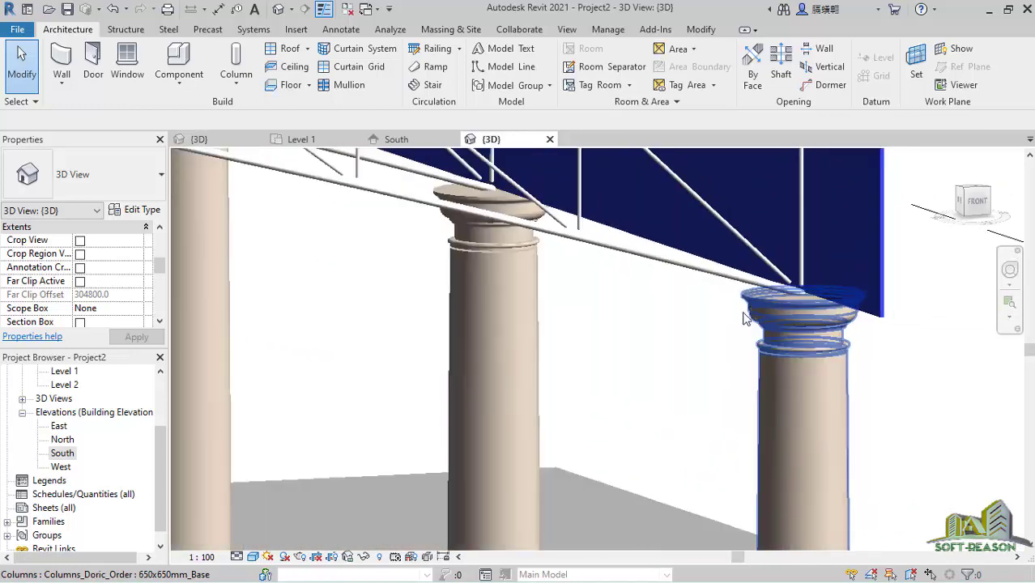
{"action": "scroll", "coordinate": [776, 318], "scroll_direction": "up", "scroll_amount": 2}
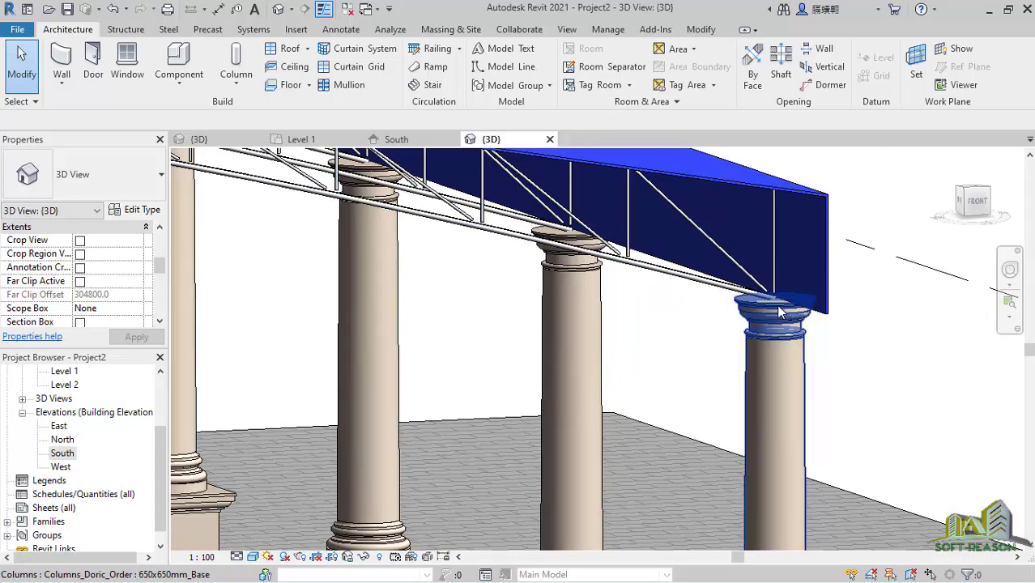
{"action": "scroll", "coordinate": [512, 293], "scroll_direction": "down", "scroll_amount": 3}
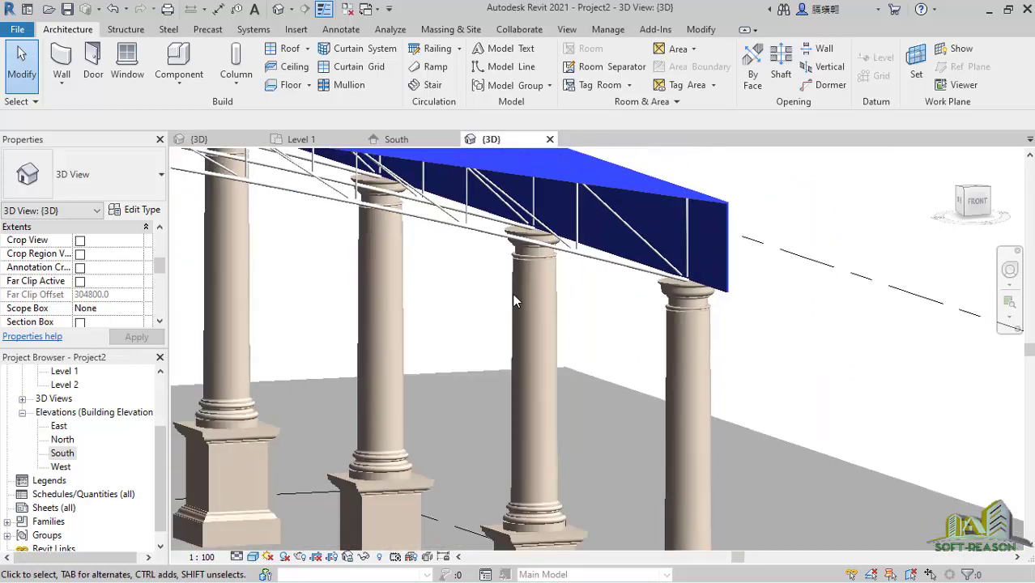
{"action": "middle_click_drag", "start_coordinate": [397, 227], "coordinate": [307, 150], "text": "shift"}
Step: Load the Chrysler_300_SRT8 car family from the OIL AND GAS folder as the component to place on Level 1
{"action": "left_click", "coordinate": [301, 139]}
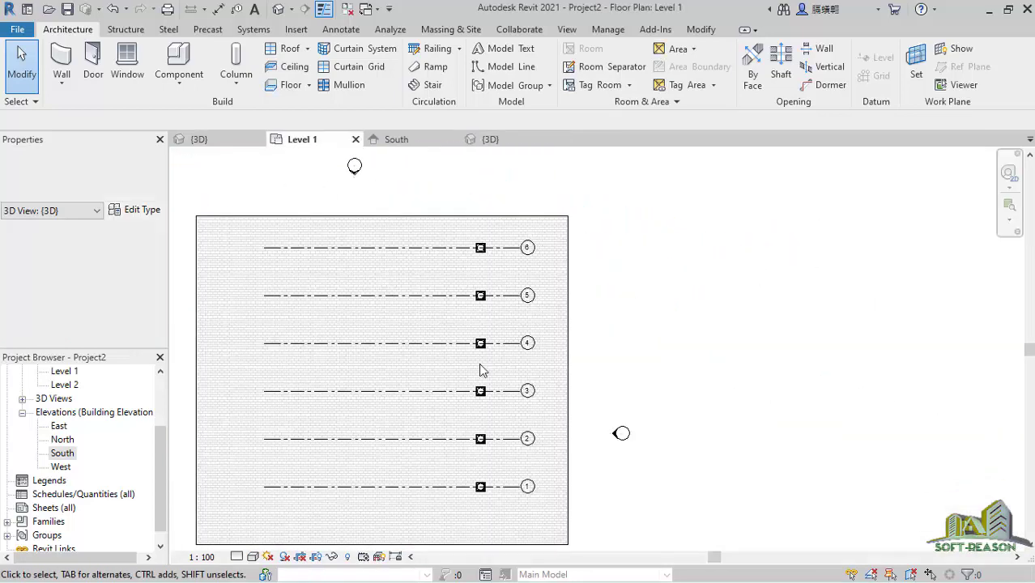
{"action": "scroll", "coordinate": [567, 347], "scroll_direction": "down", "scroll_amount": 3}
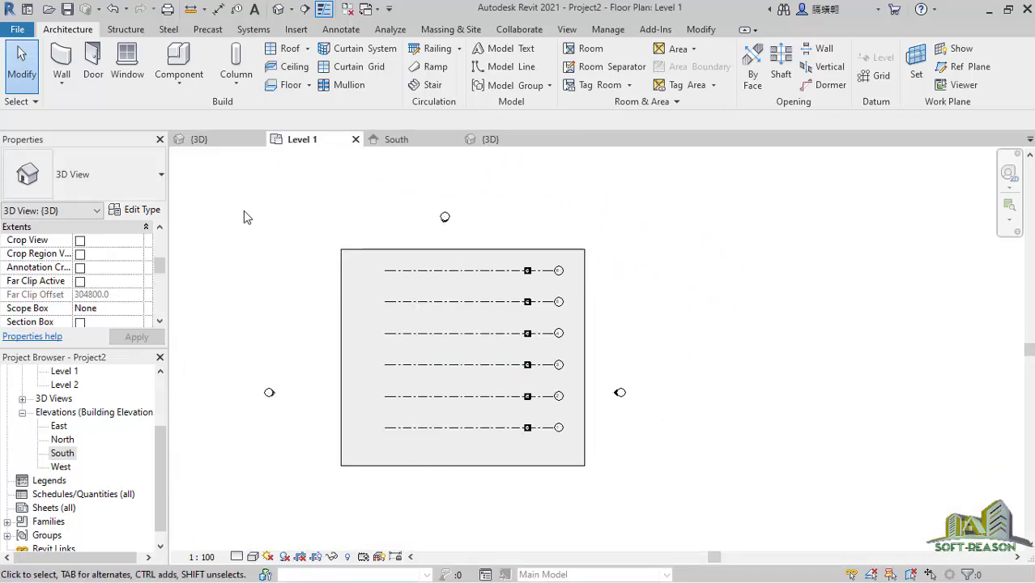
{"action": "left_click", "coordinate": [179, 72]}
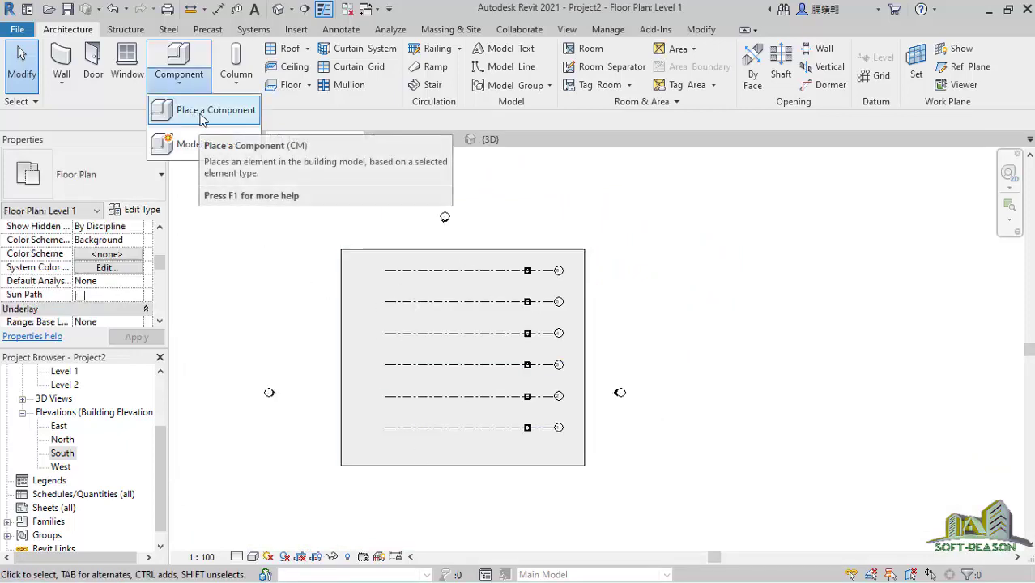
{"action": "left_click", "coordinate": [189, 122]}
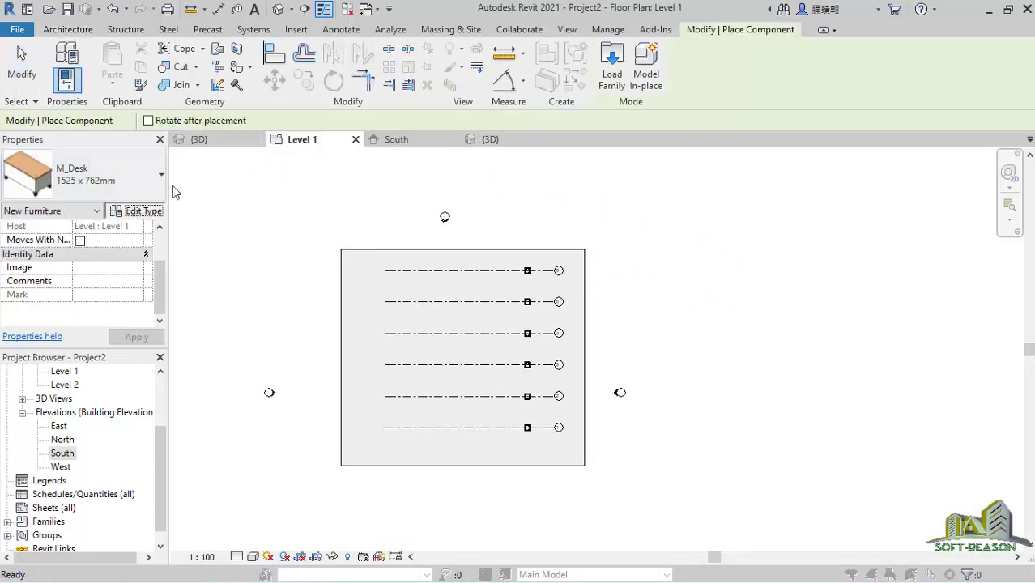
{"action": "left_click", "coordinate": [136, 210]}
{"action": "left_click", "coordinate": [601, 112]}
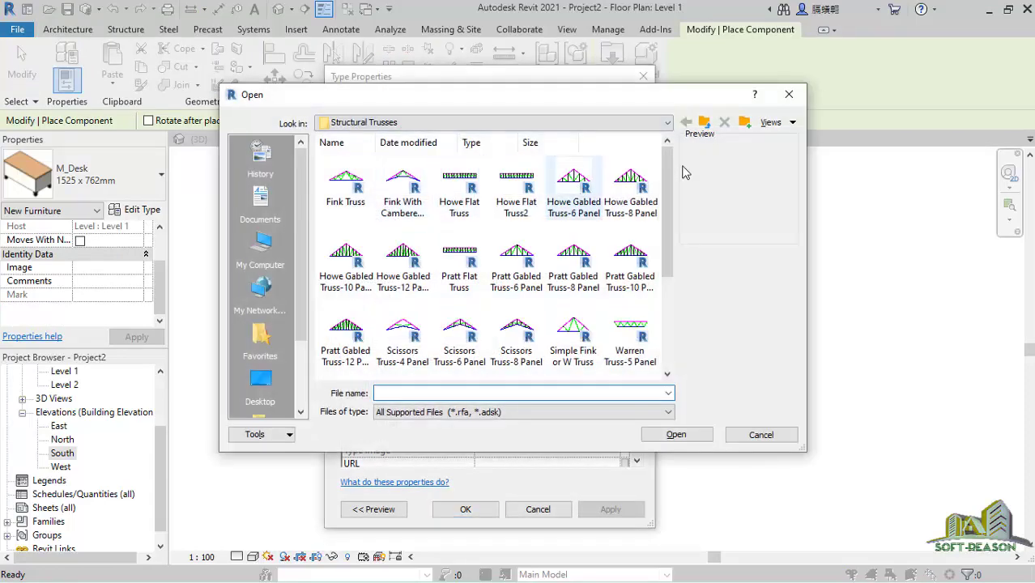
{"action": "left_click", "coordinate": [703, 123]}
{"action": "left_click", "coordinate": [705, 126]}
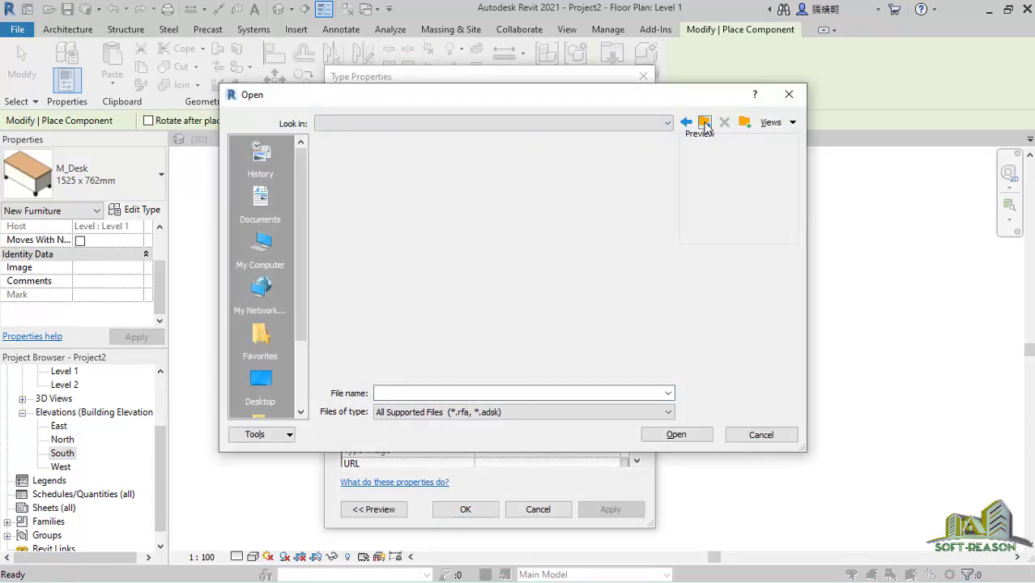
{"action": "left_click", "coordinate": [516, 178]}
{"action": "double_click", "coordinate": [516, 180]}
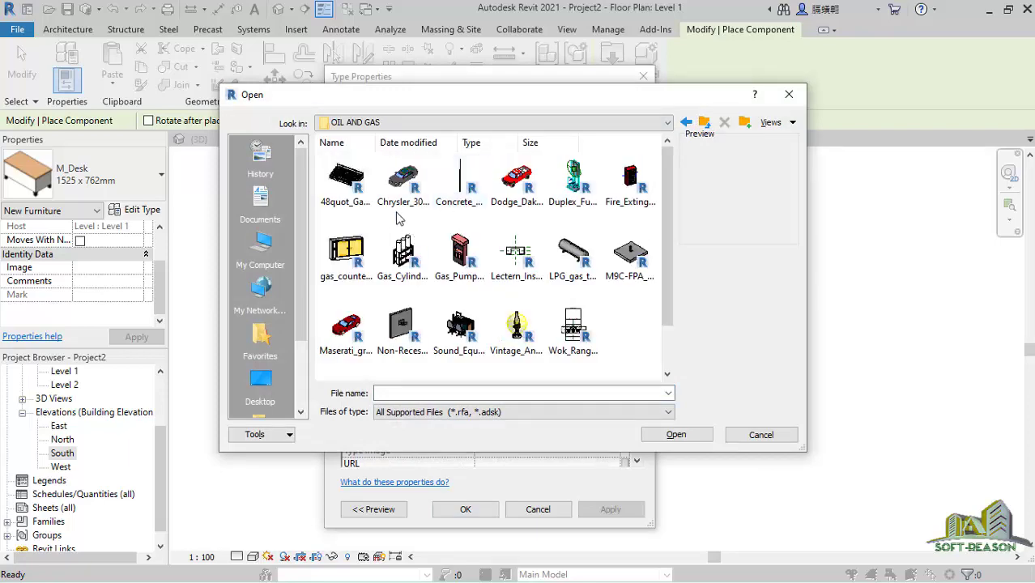
{"action": "left_click", "coordinate": [402, 180]}
{"action": "left_click", "coordinate": [677, 435]}
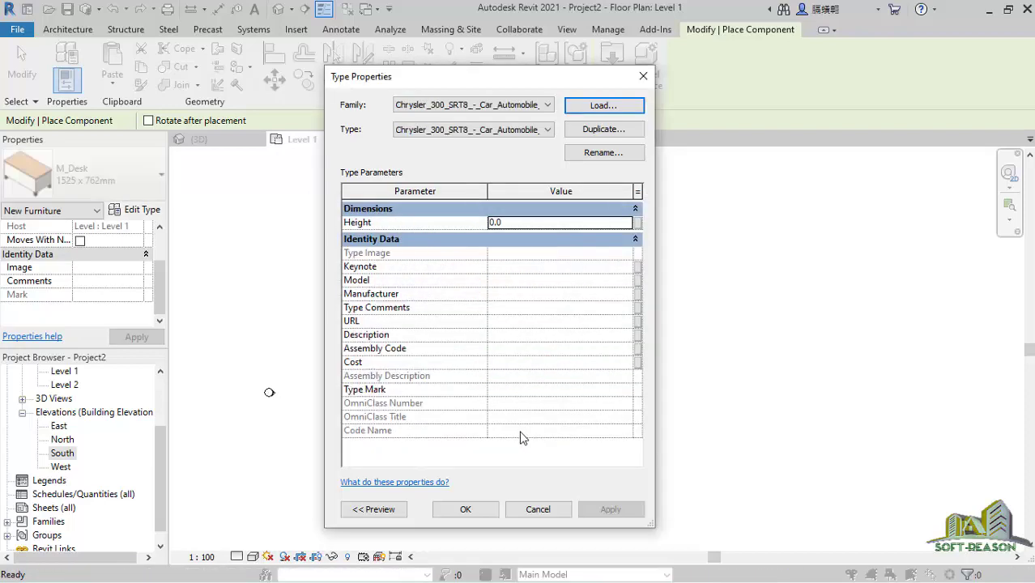
{"action": "left_click", "coordinate": [469, 509]}
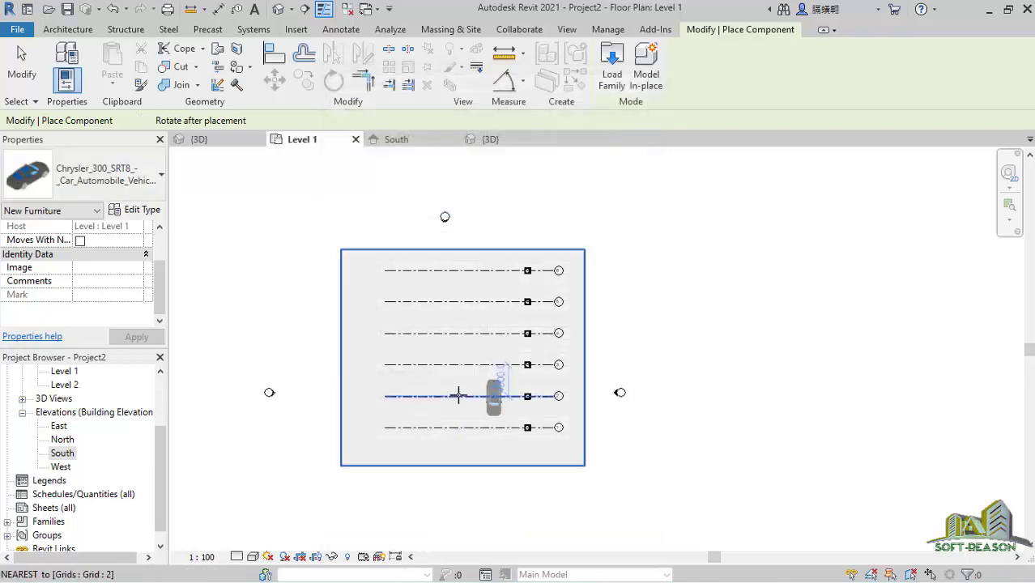
Step: Rotate the Chrysler car parallel to the grids and place one in each of the four bays between grids 1 and 5
{"action": "key", "text": "space"}
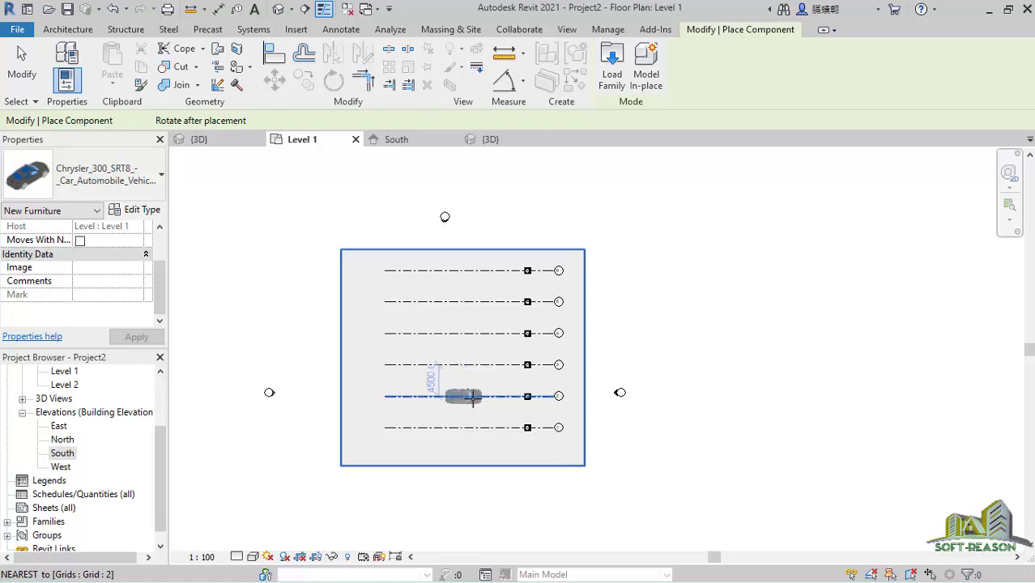
{"action": "key", "text": "space"}
{"action": "key", "text": "space"}
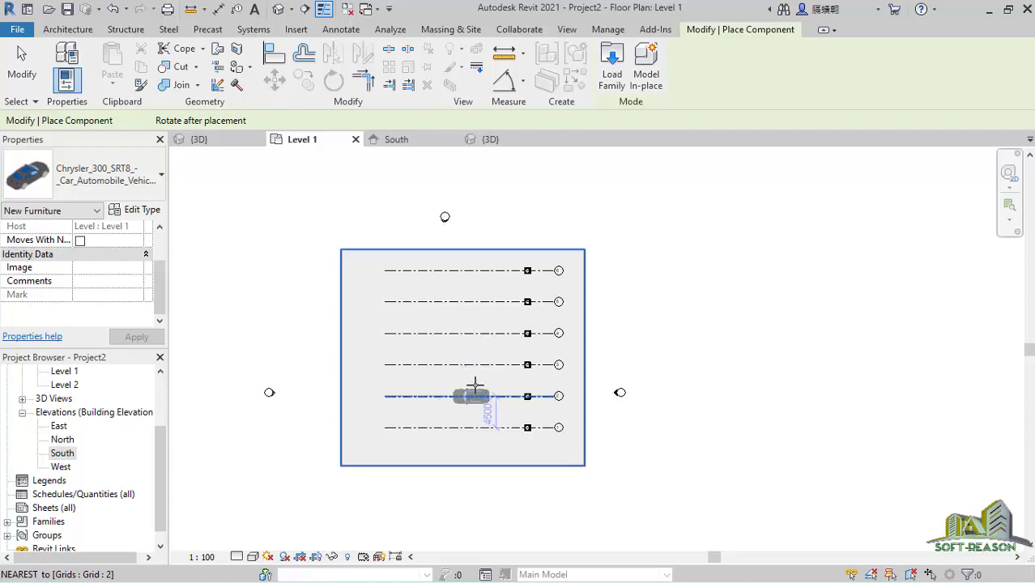
{"action": "key", "text": "space"}
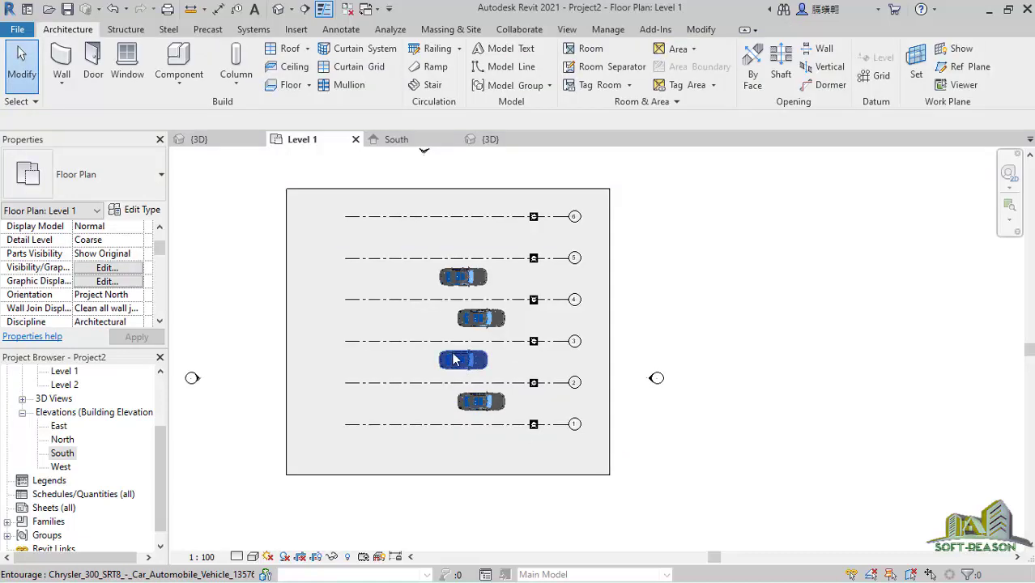
Step: Examine the parked Chrysler cars, the floor and the canopy's side profile in the 3D view
{"action": "left_click", "coordinate": [486, 142]}
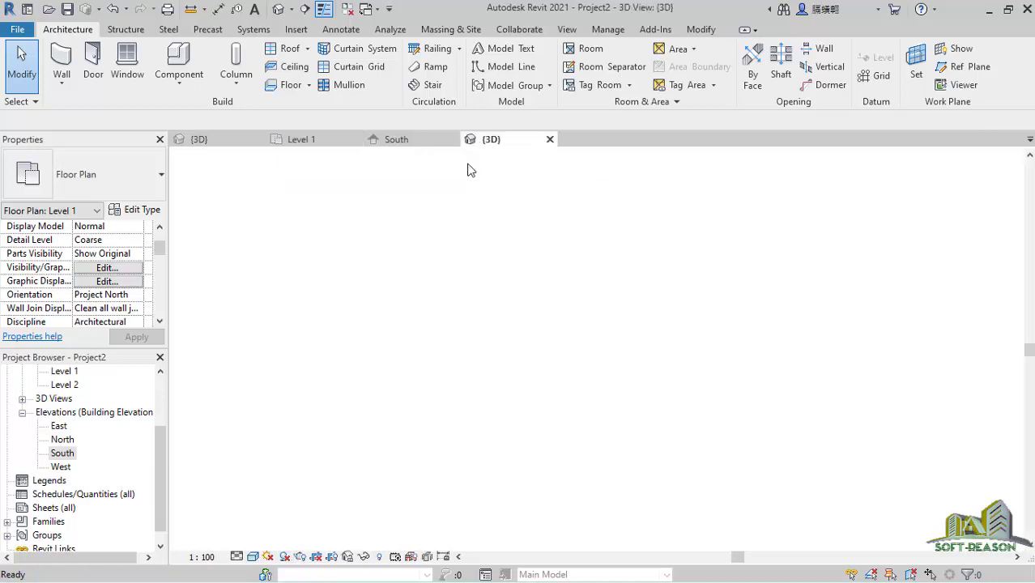
{"action": "scroll", "coordinate": [656, 426], "scroll_direction": "up", "scroll_amount": 5}
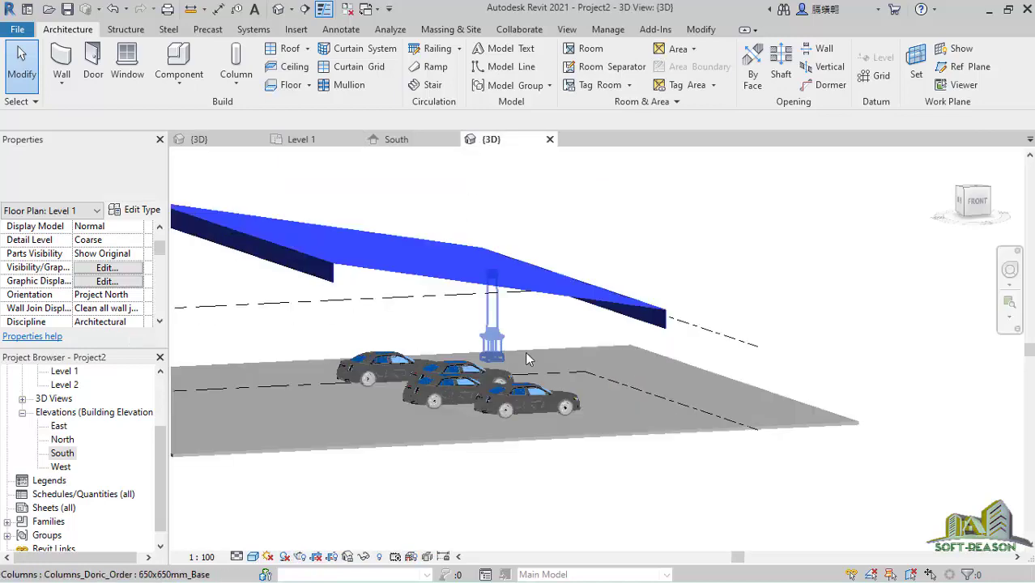
{"action": "scroll", "coordinate": [745, 428], "scroll_direction": "down", "scroll_amount": 3}
{"action": "scroll", "coordinate": [648, 428], "scroll_direction": "up", "scroll_amount": 3}
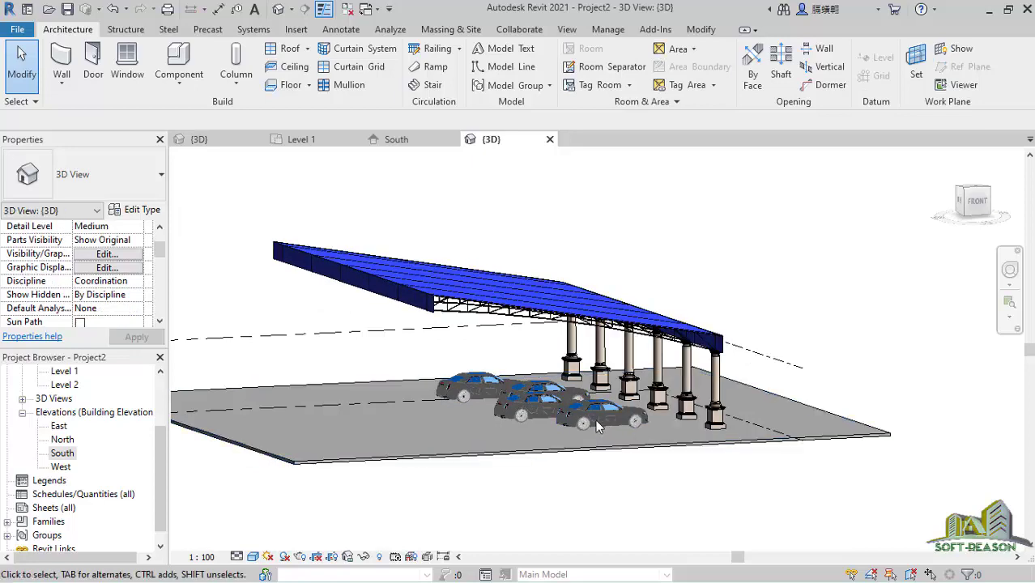
{"action": "scroll", "coordinate": [524, 426], "scroll_direction": "up", "scroll_amount": 1}
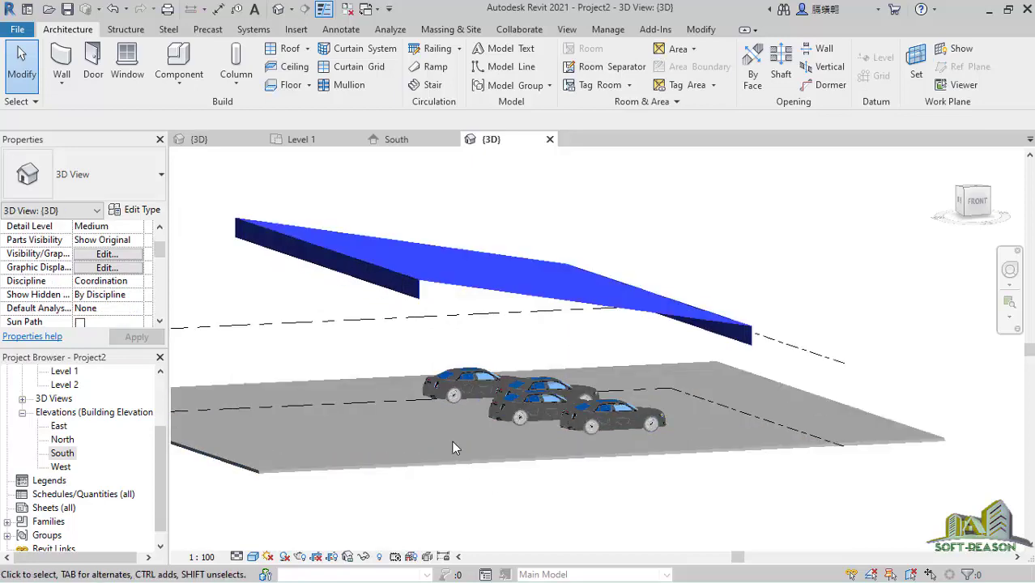
{"action": "scroll", "coordinate": [450, 427], "scroll_direction": "up", "scroll_amount": 1}
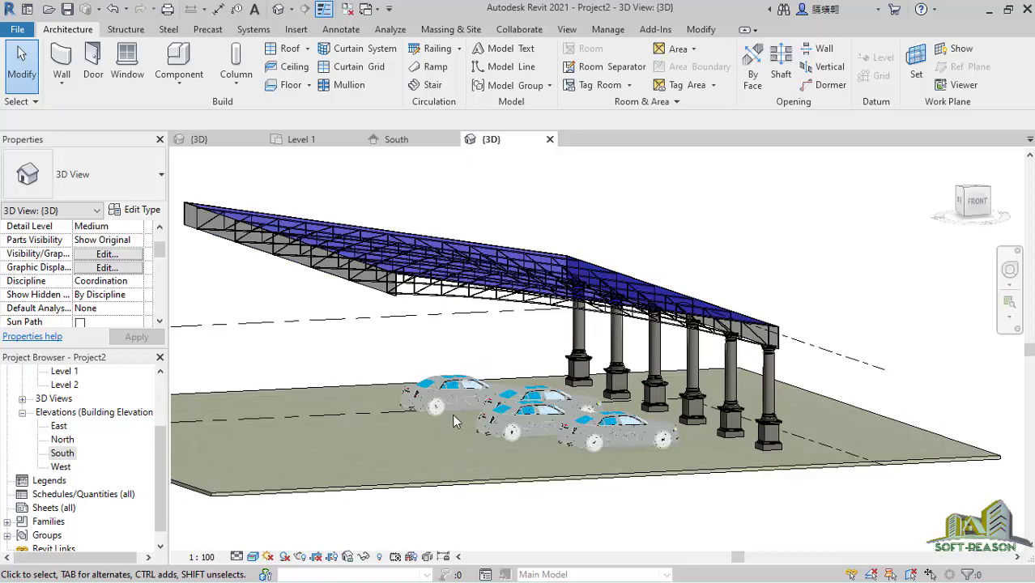
{"action": "scroll", "coordinate": [503, 411], "scroll_direction": "up", "scroll_amount": 1}
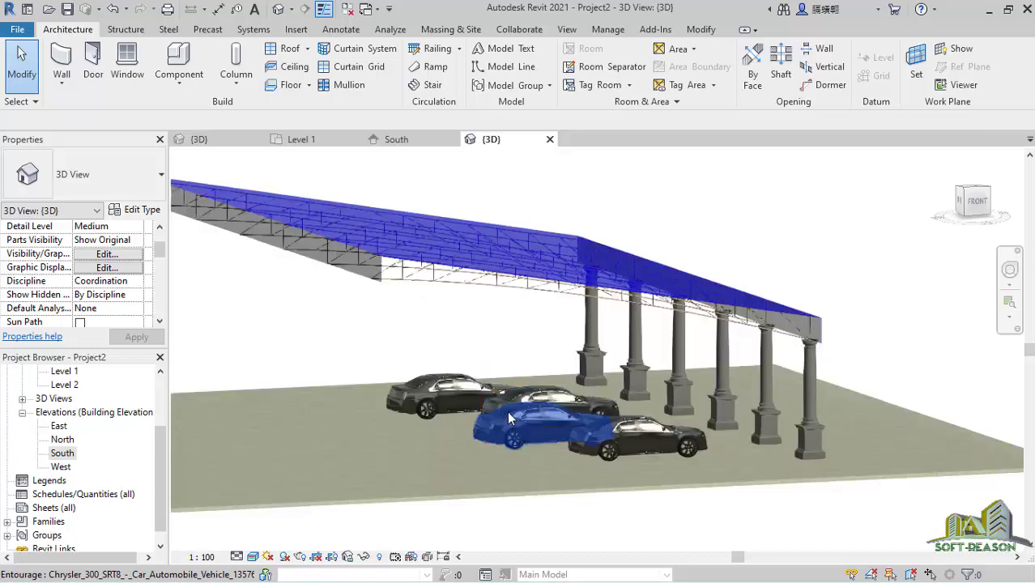
{"action": "middle_click_drag", "start_coordinate": [509, 417], "coordinate": [541, 410], "text": "shift"}
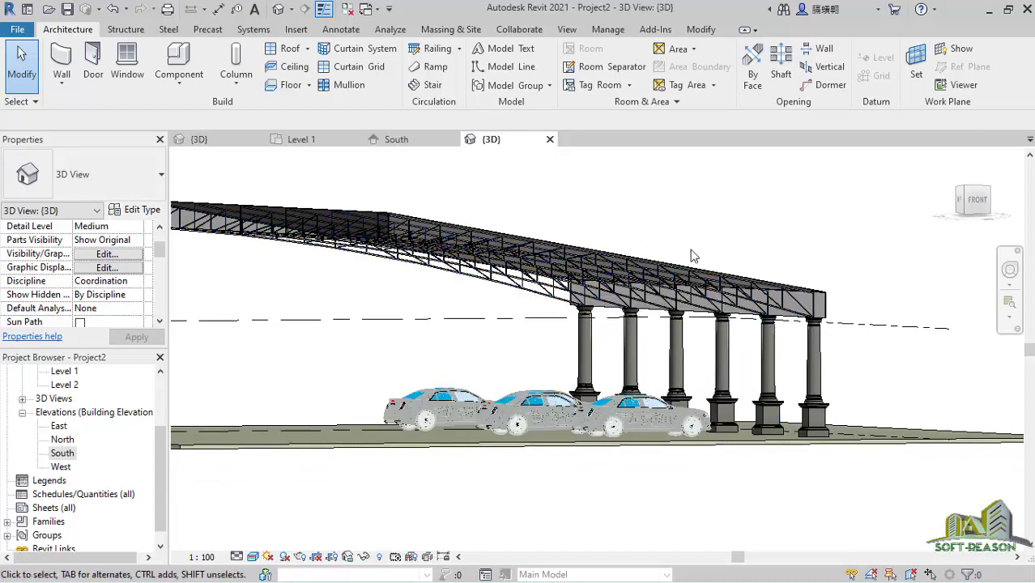
{"action": "middle_click_drag", "start_coordinate": [749, 333], "coordinate": [726, 338], "text": "shift"}
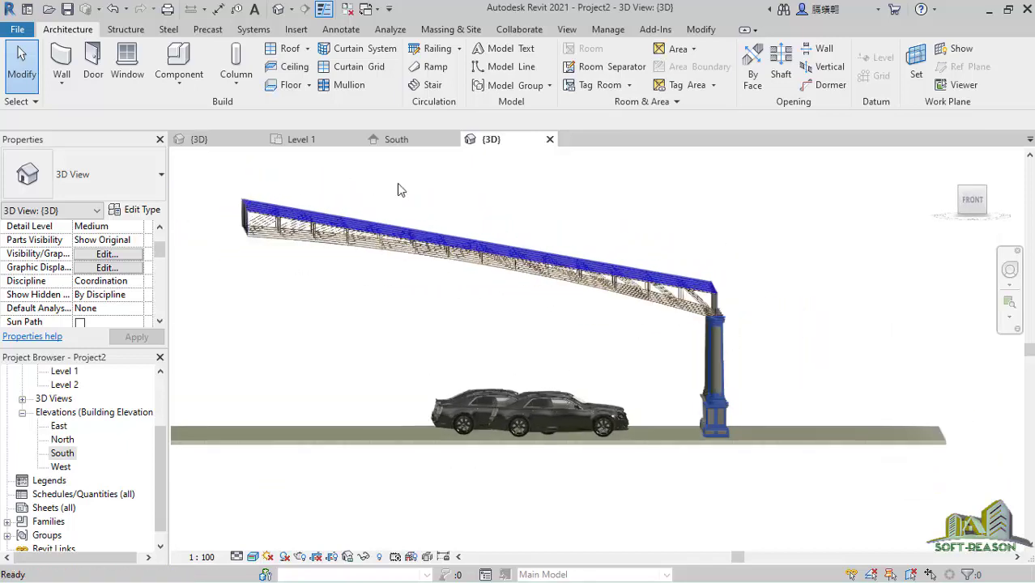
{"action": "left_click", "coordinate": [639, 246]}
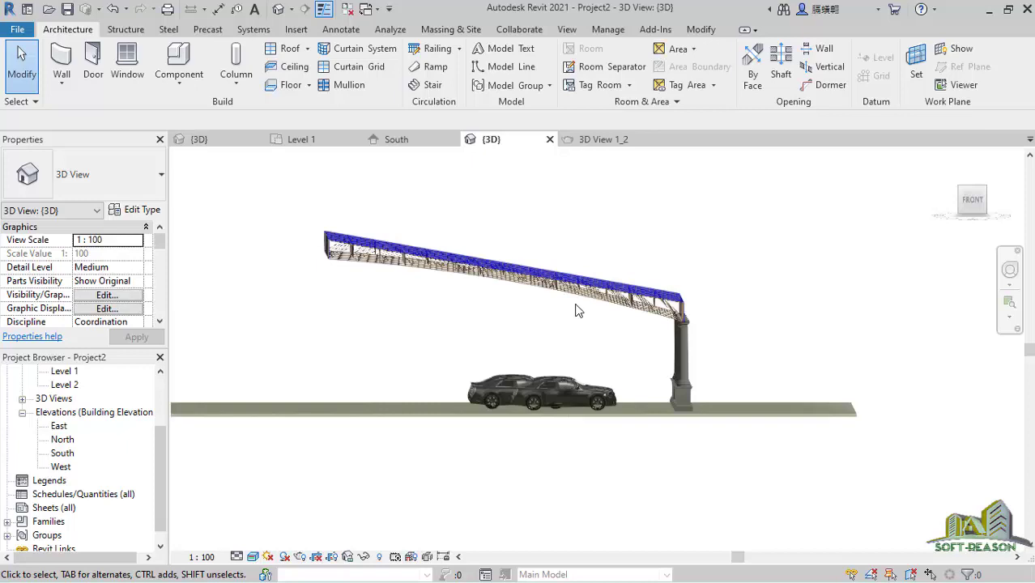
{"action": "middle_click_drag", "start_coordinate": [577, 309], "coordinate": [494, 337], "text": "shift"}
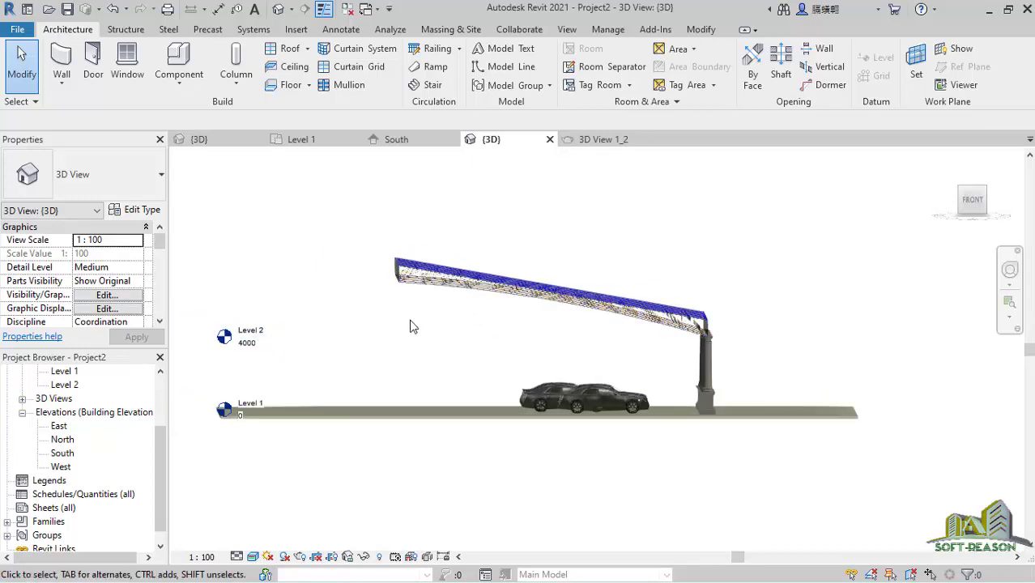
{"action": "middle_click_drag", "start_coordinate": [420, 325], "coordinate": [781, 382], "text": "shift"}
{"action": "scroll", "coordinate": [521, 269], "scroll_direction": "up", "scroll_amount": 3}
{"action": "scroll", "coordinate": [521, 269], "scroll_direction": "down", "scroll_amount": 1}
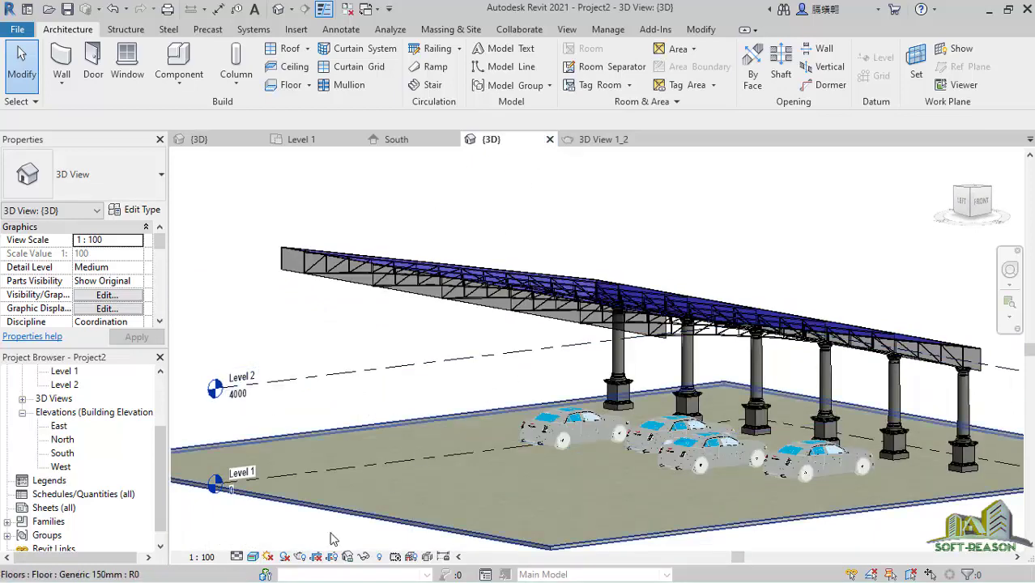
Step: Display the 3D view in the Shaded style and set the roof's long outer fascia face as the work plane using Pick a plane
{"action": "left_click", "coordinate": [254, 556]}
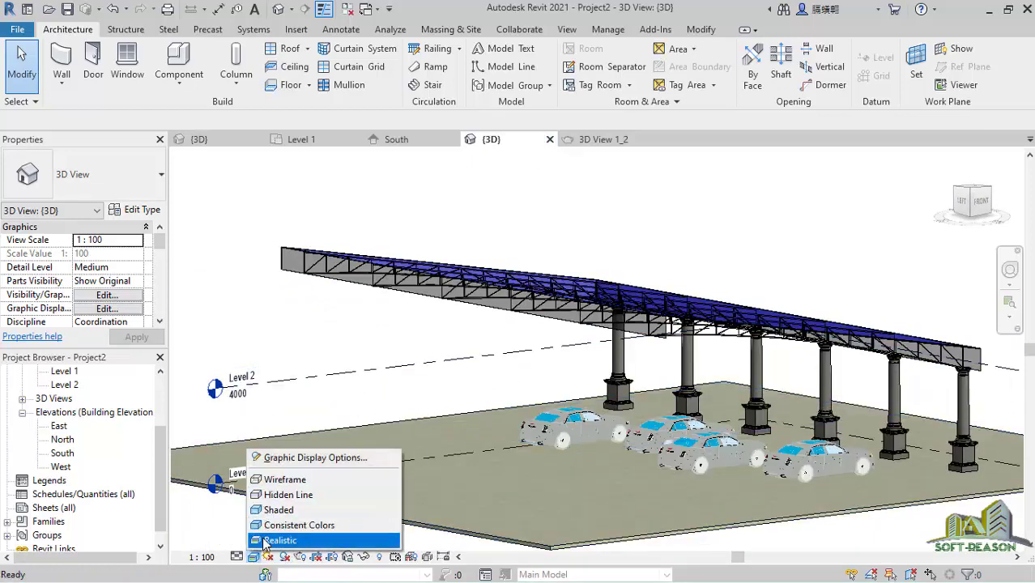
{"action": "left_click", "coordinate": [277, 510]}
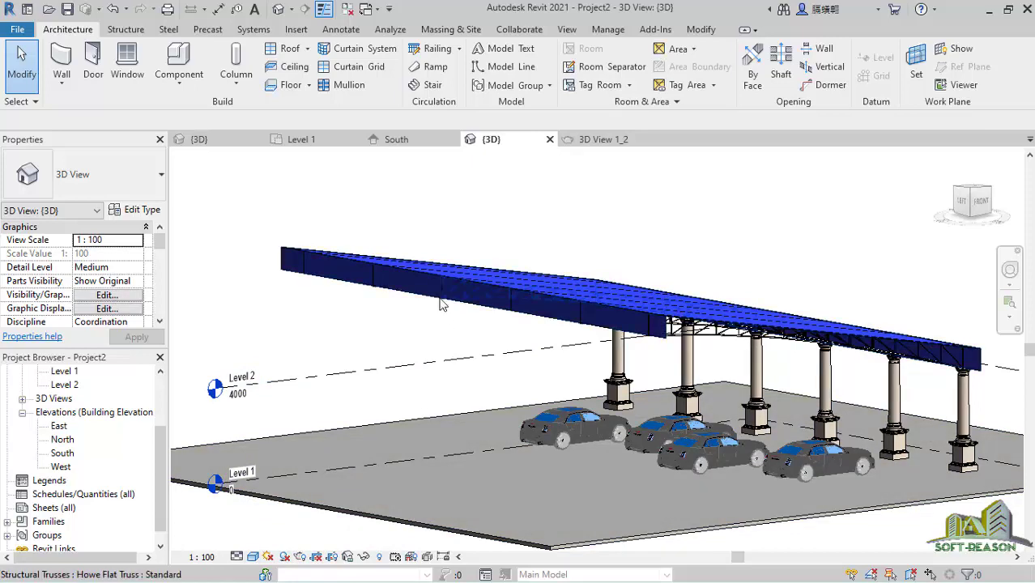
{"action": "left_click", "coordinate": [525, 49]}
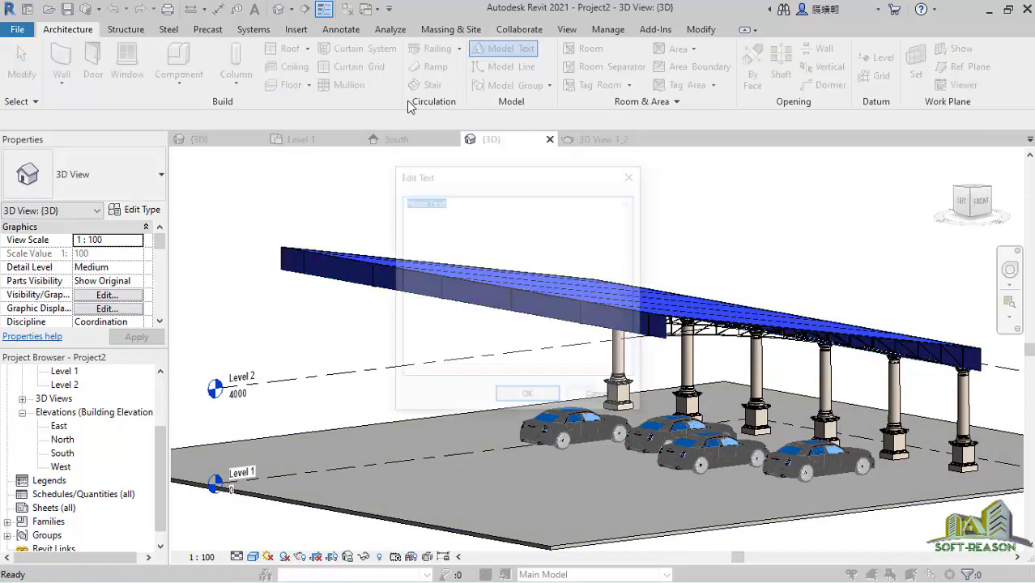
{"action": "left_click", "coordinate": [601, 398]}
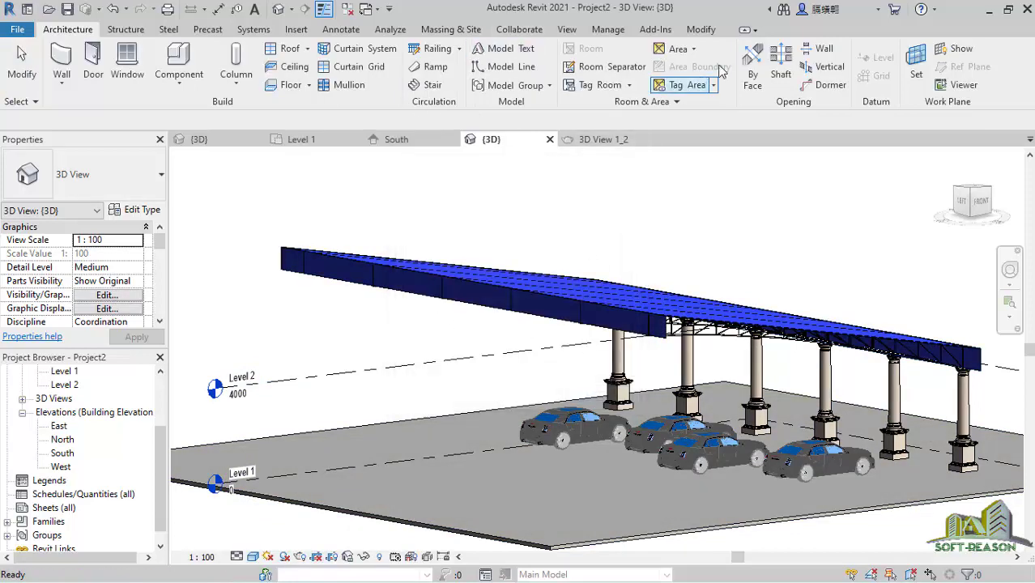
{"action": "key", "text": "w"}
{"action": "key", "text": "p"}
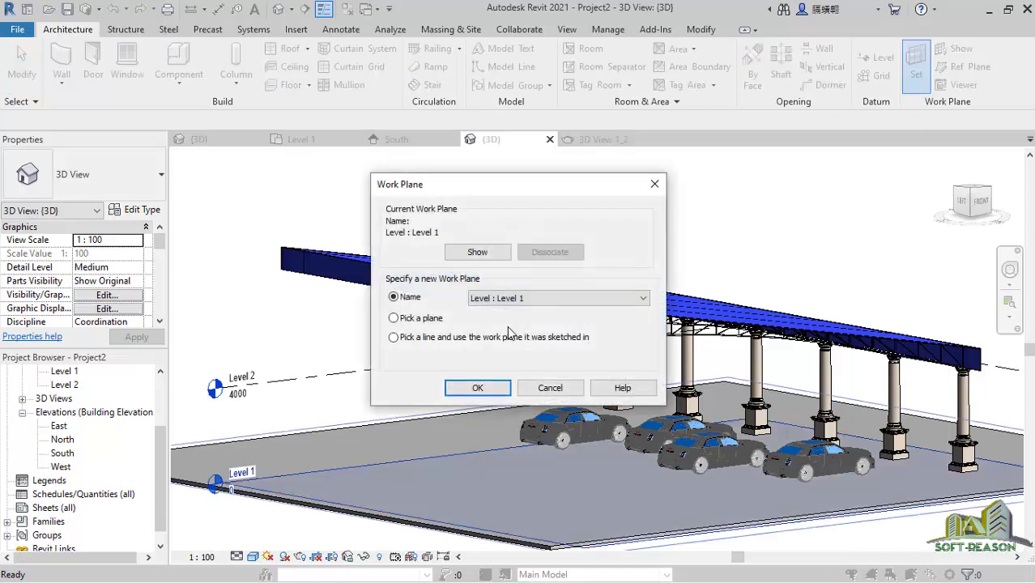
{"action": "left_click", "coordinate": [477, 388]}
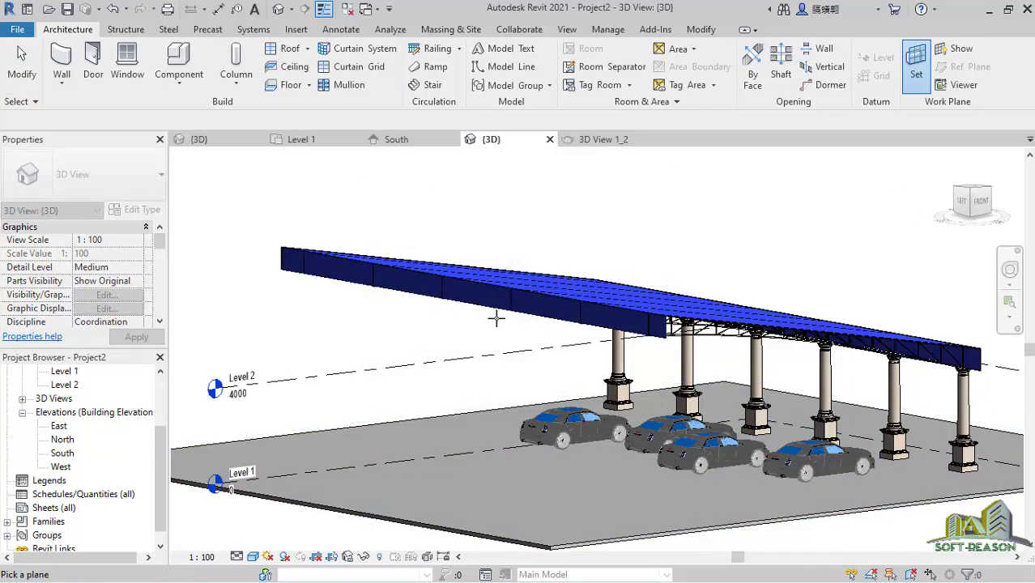
{"action": "scroll", "coordinate": [486, 304], "scroll_direction": "up", "scroll_amount": 3}
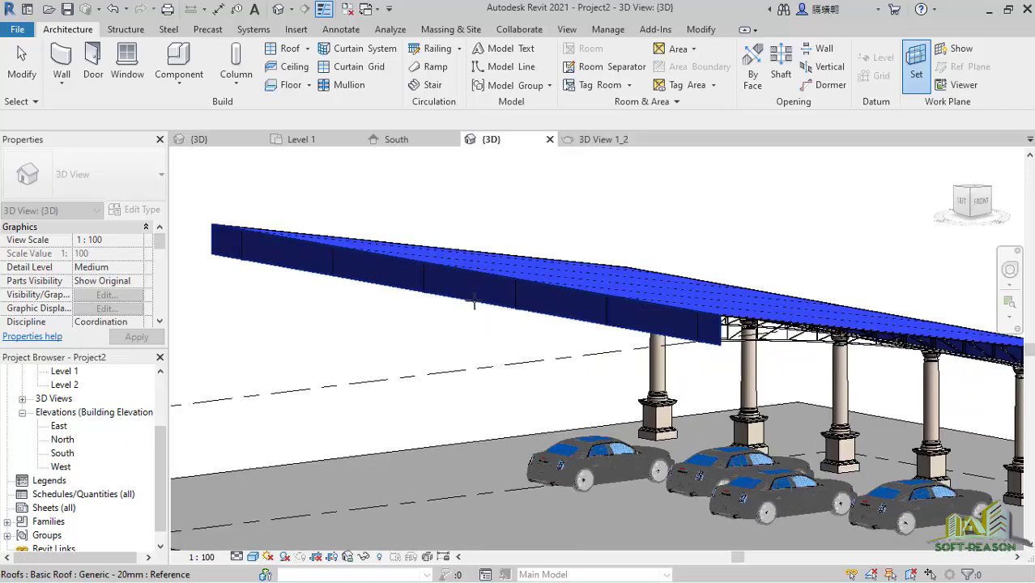
{"action": "left_click", "coordinate": [474, 301]}
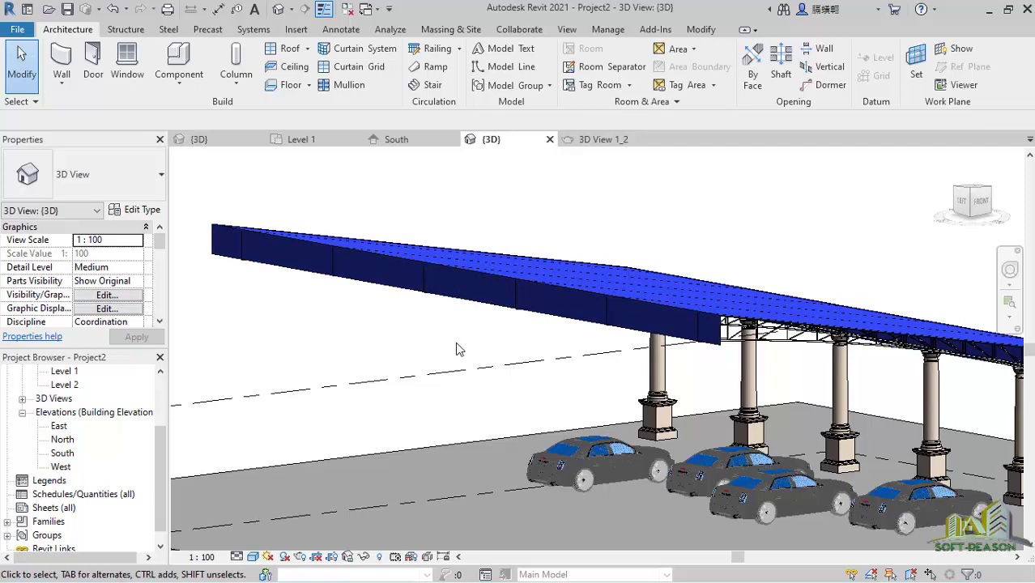
Step: Place the model text "STROY CAR PARK" on the roof's long outer fascia, near the middle of its length
{"action": "left_click", "coordinate": [502, 51]}
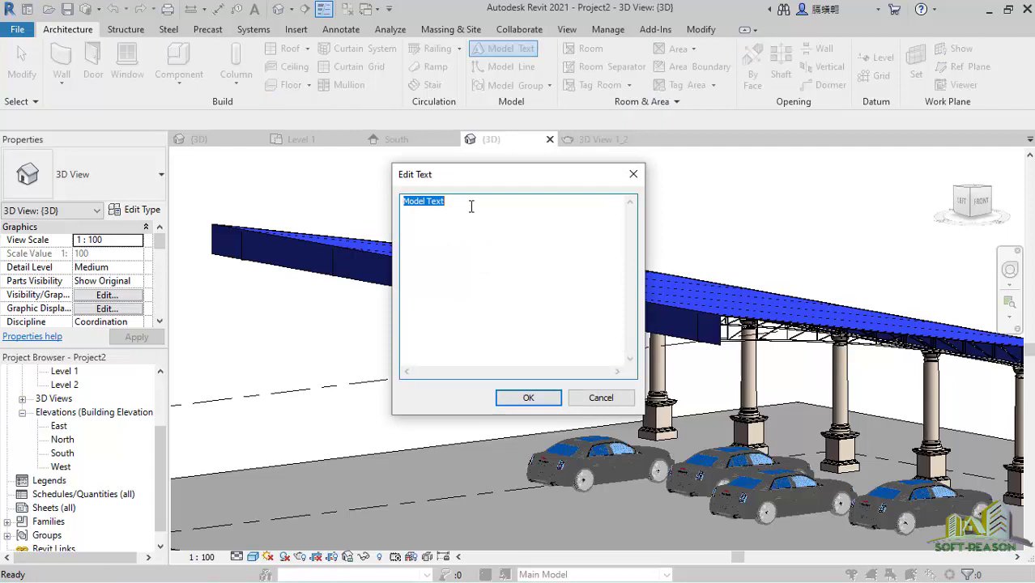
{"action": "type", "text": "STROY CAR PARK"}
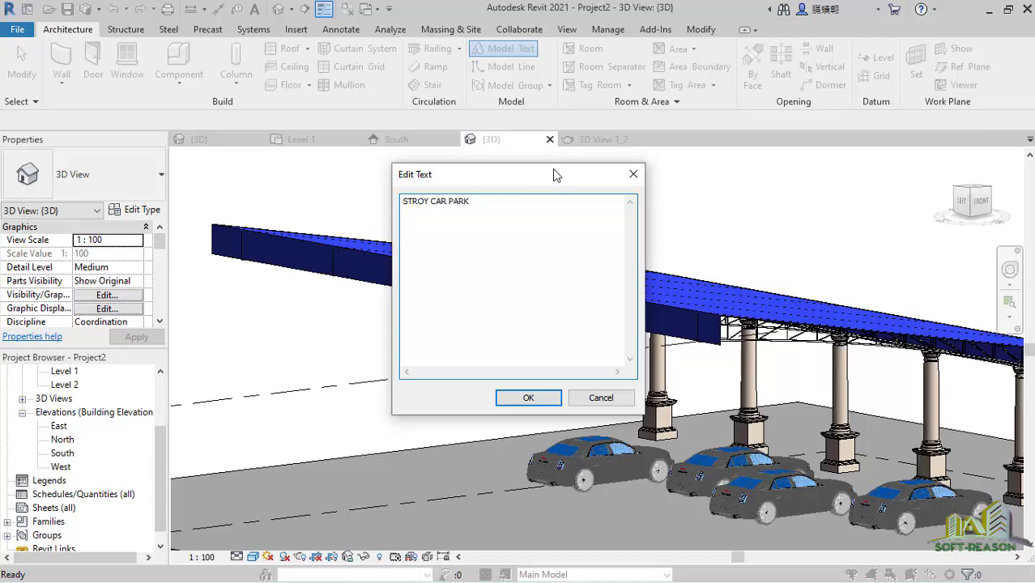
{"action": "left_click", "coordinate": [528, 398]}
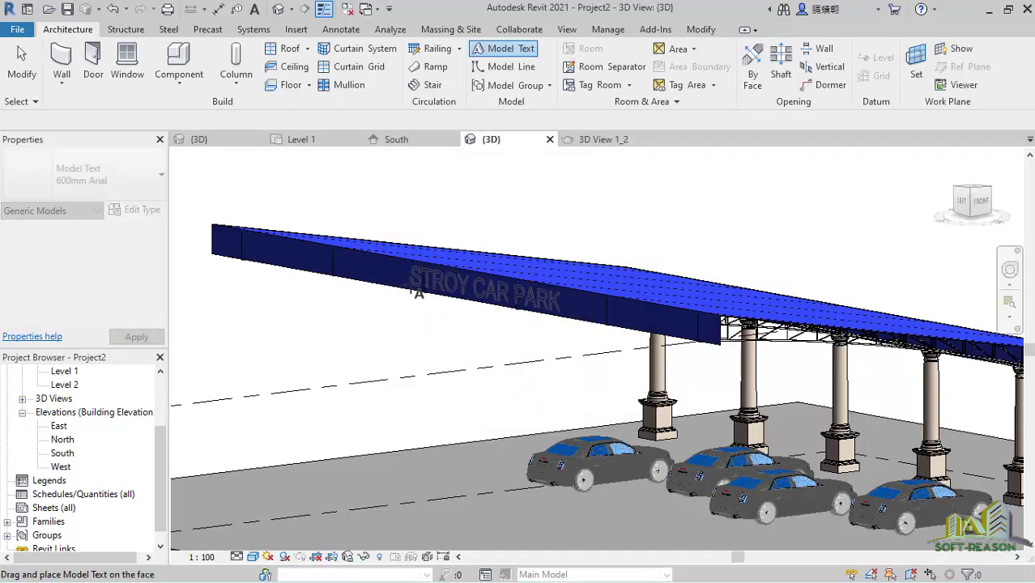
{"action": "left_click", "coordinate": [418, 293]}
{"action": "key", "text": "Escape"}
{"action": "key", "text": "Escape"}
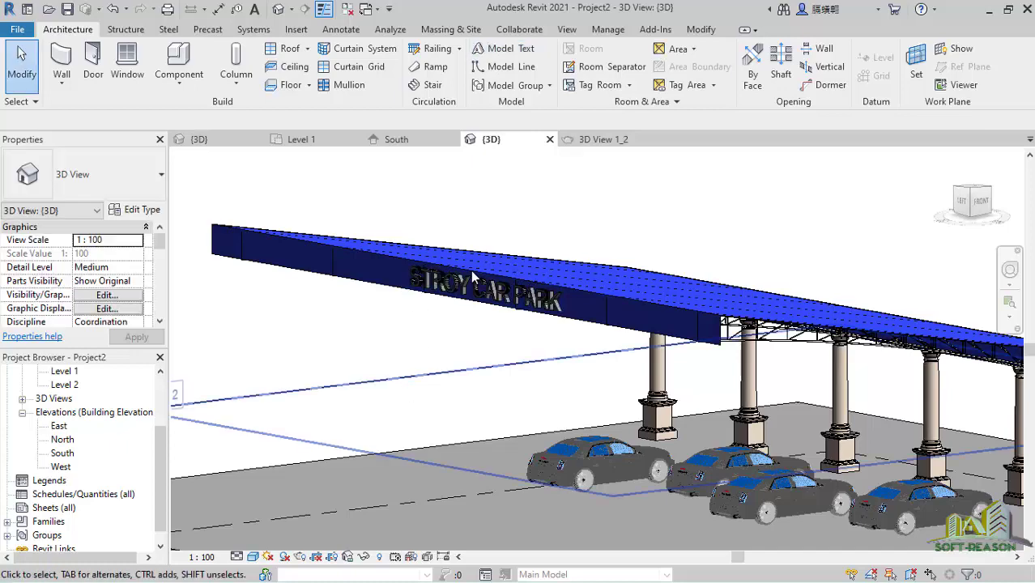
{"action": "scroll", "coordinate": [735, 381], "scroll_direction": "down", "scroll_amount": 3}
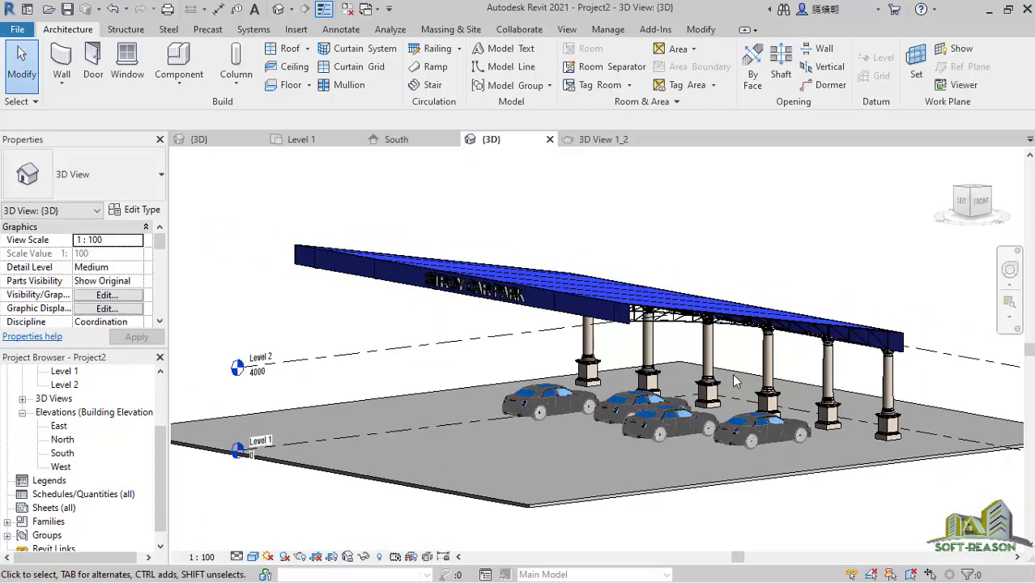
{"action": "scroll", "coordinate": [768, 369], "scroll_direction": "up", "scroll_amount": 2}
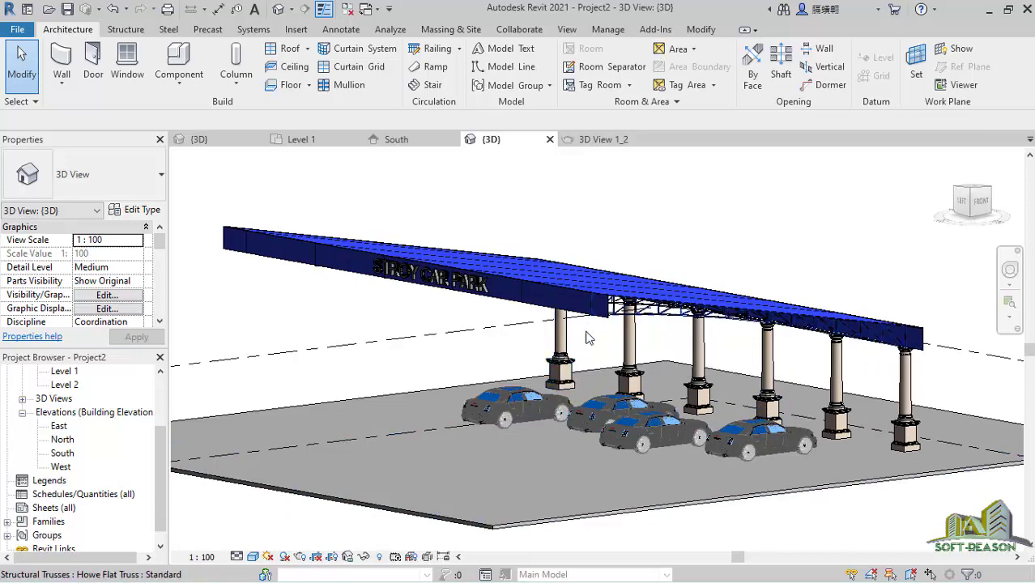
Step: Examine the 3D View 1_2 rendering of the finished car park in the CAR PARK 2 project
{"action": "left_click", "coordinate": [604, 139]}
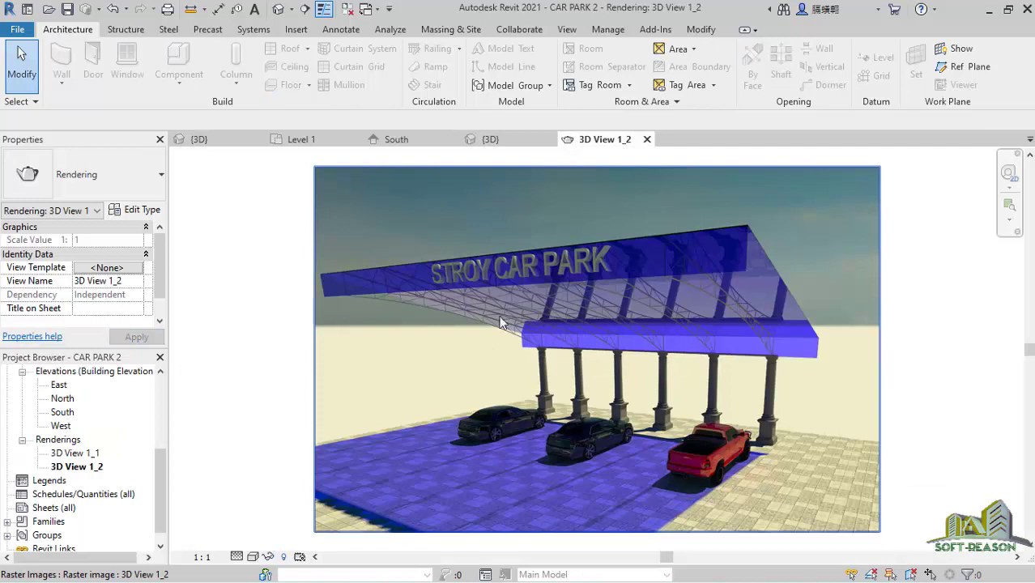
{"action": "scroll", "coordinate": [604, 300], "scroll_direction": "down", "scroll_amount": 2}
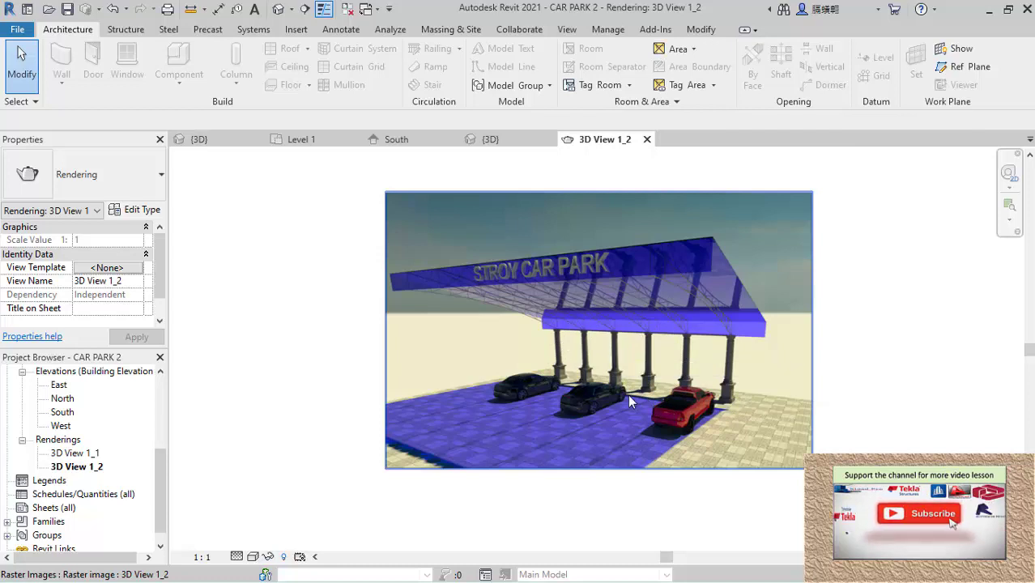
{"action": "scroll", "coordinate": [629, 295], "scroll_direction": "up", "scroll_amount": 1}
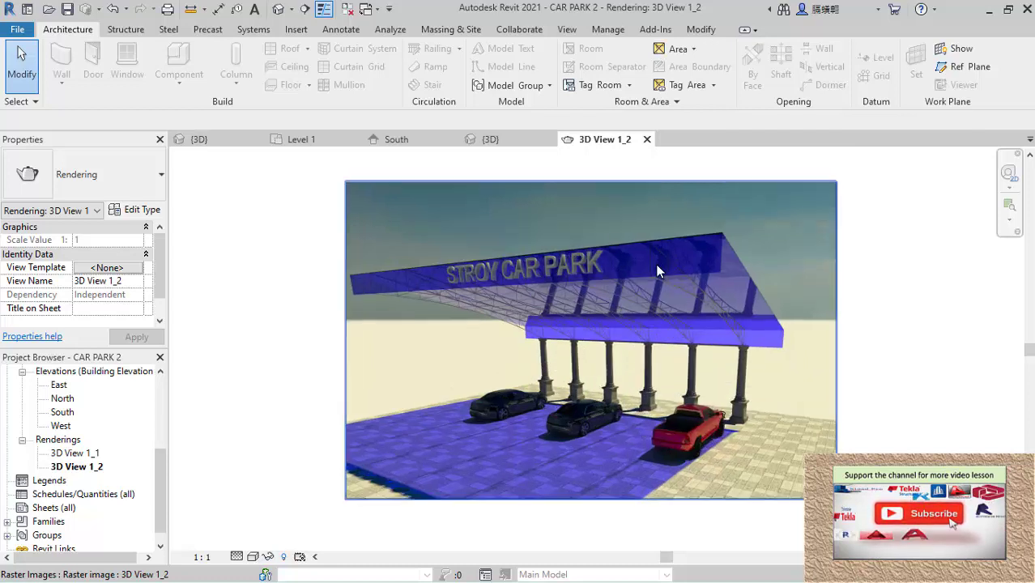